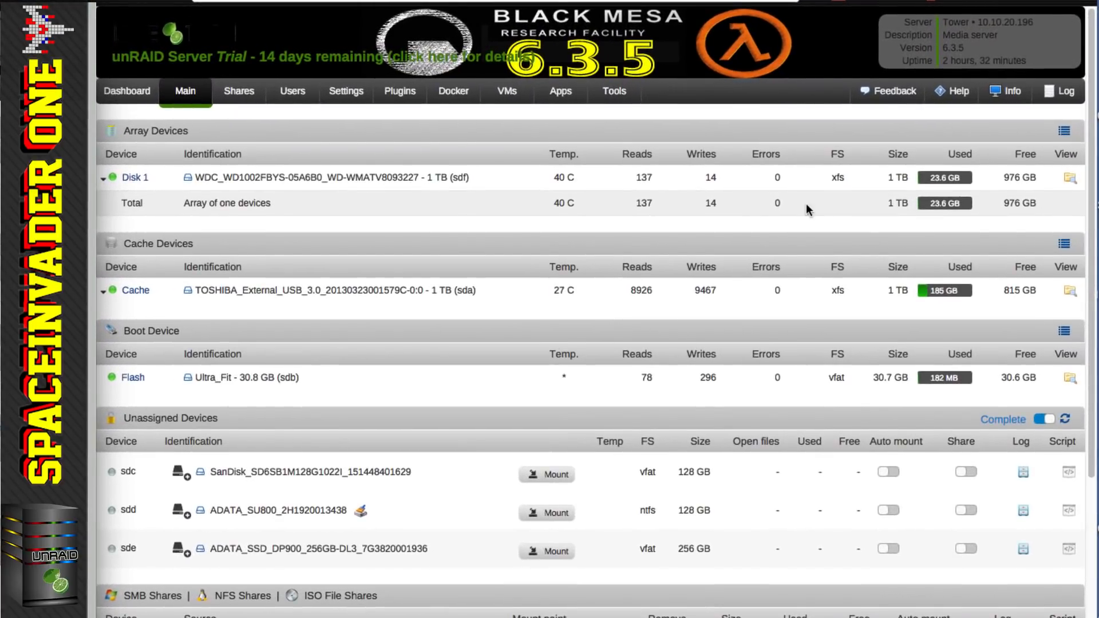
Step: View the system information of the 6.3.5 server and the 6.4.0 server
click(999, 95)
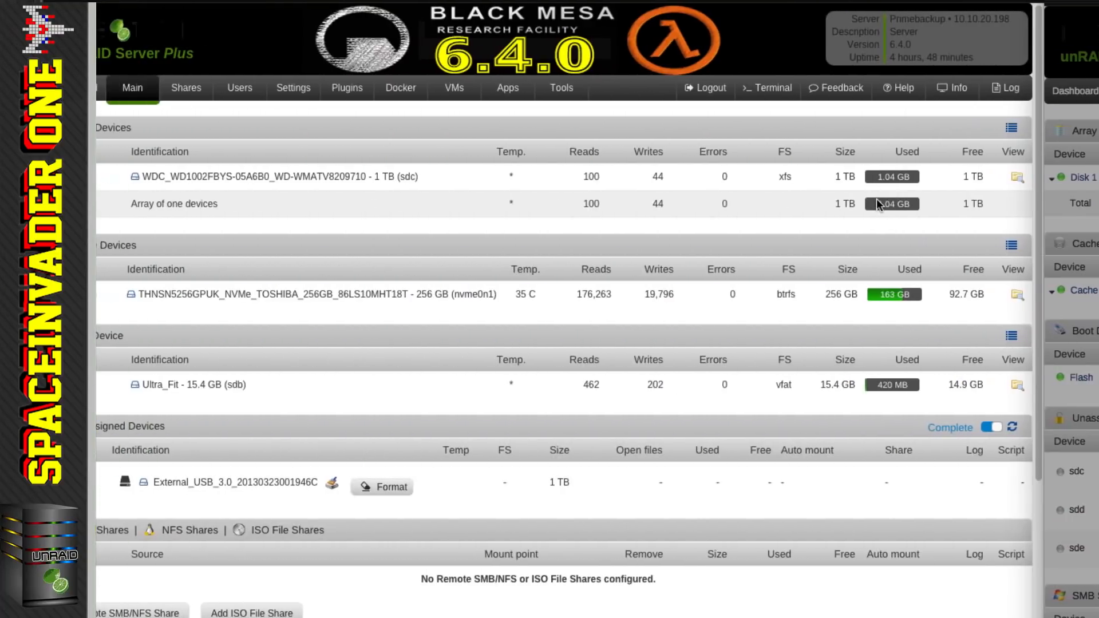
click(947, 89)
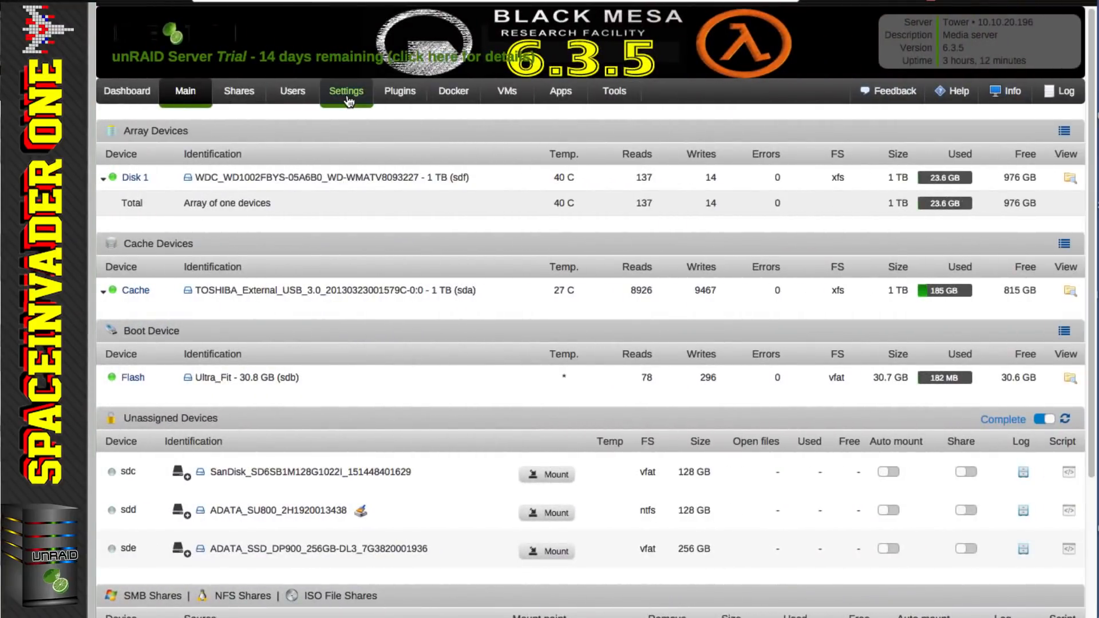
Step: Open the Docker settings page on the 6.3.5 server and on the 6.4.0 server to compare them
click(346, 95)
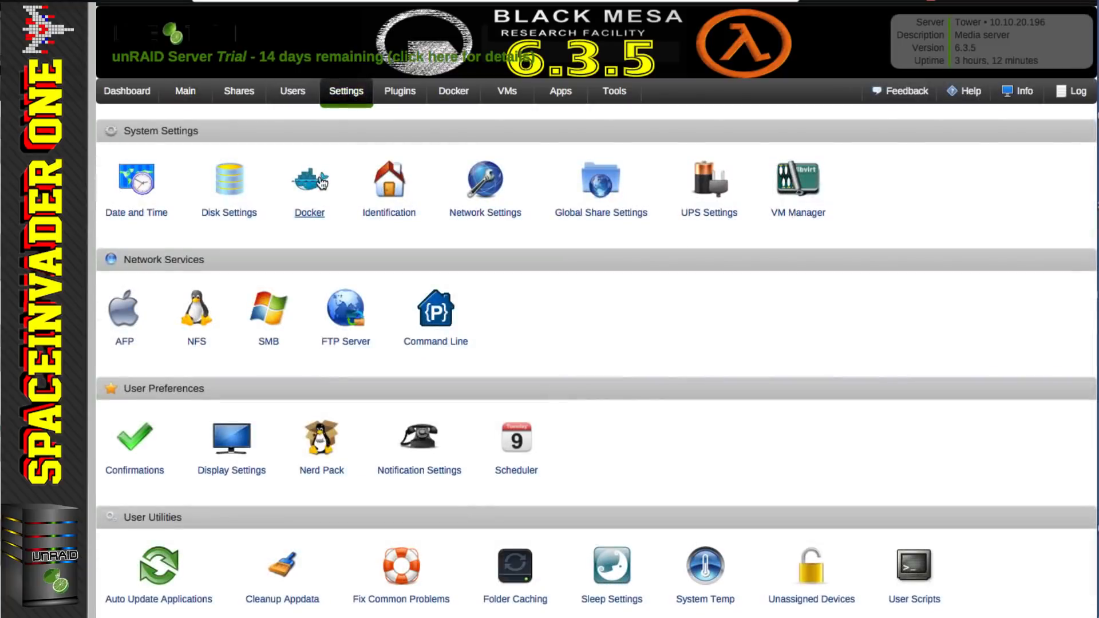
click(315, 179)
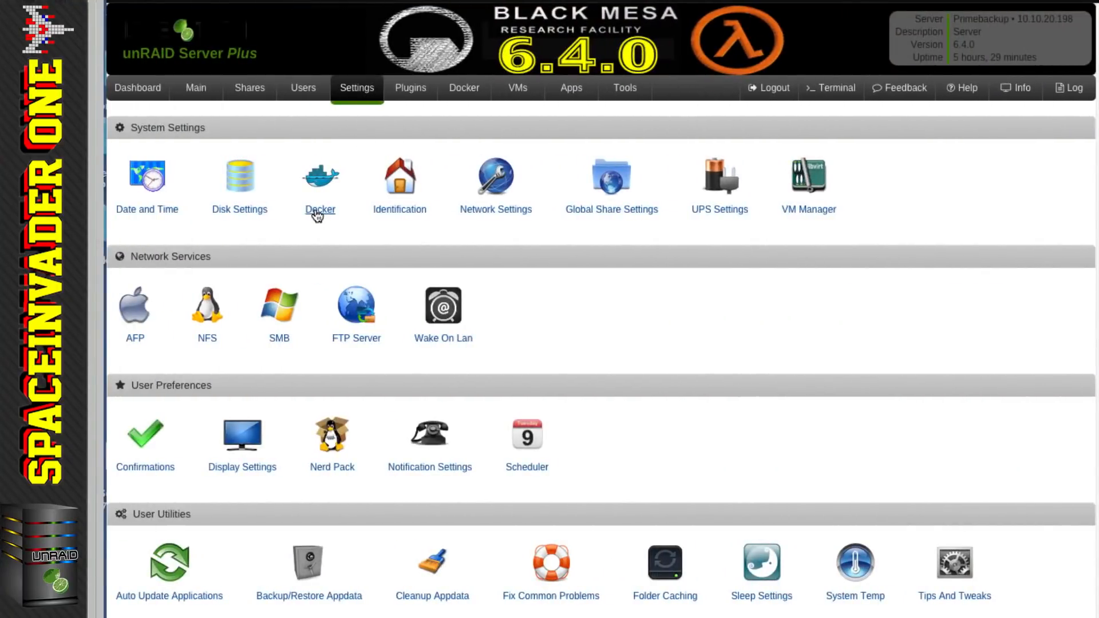
click(318, 211)
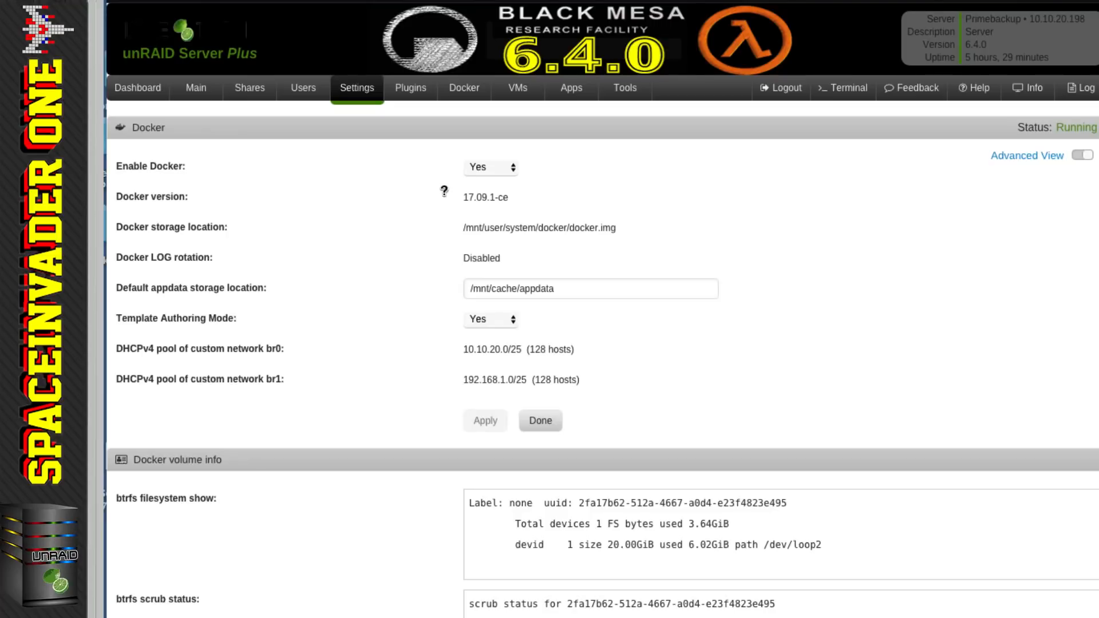
Step: Open the plex container's web interface from the 6.4.0 server's Docker containers to check its address
click(466, 95)
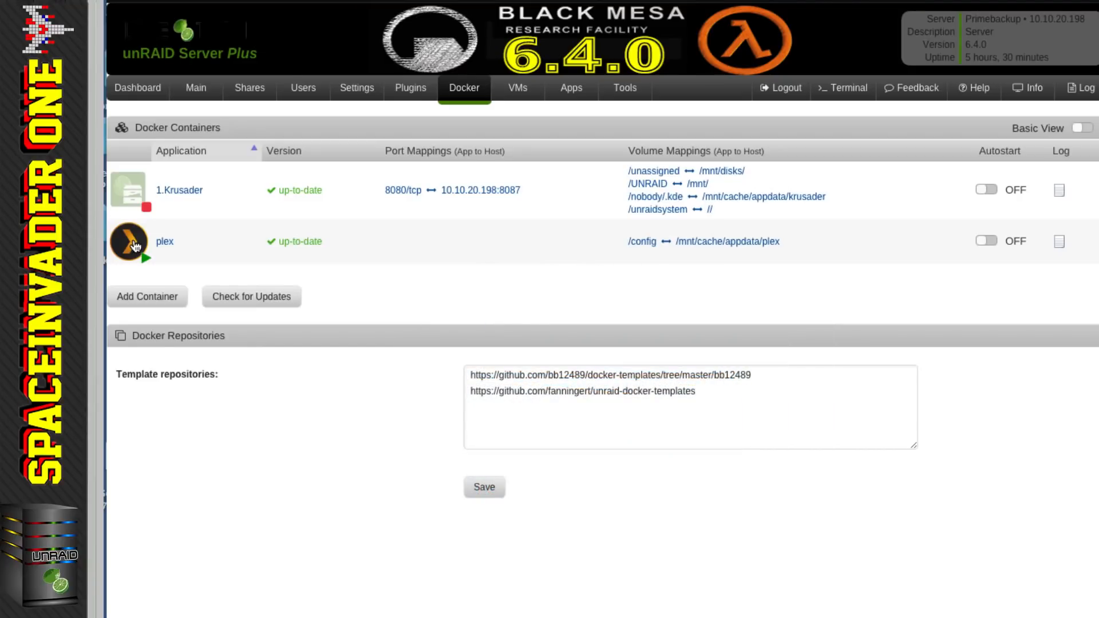
click(135, 246)
click(166, 294)
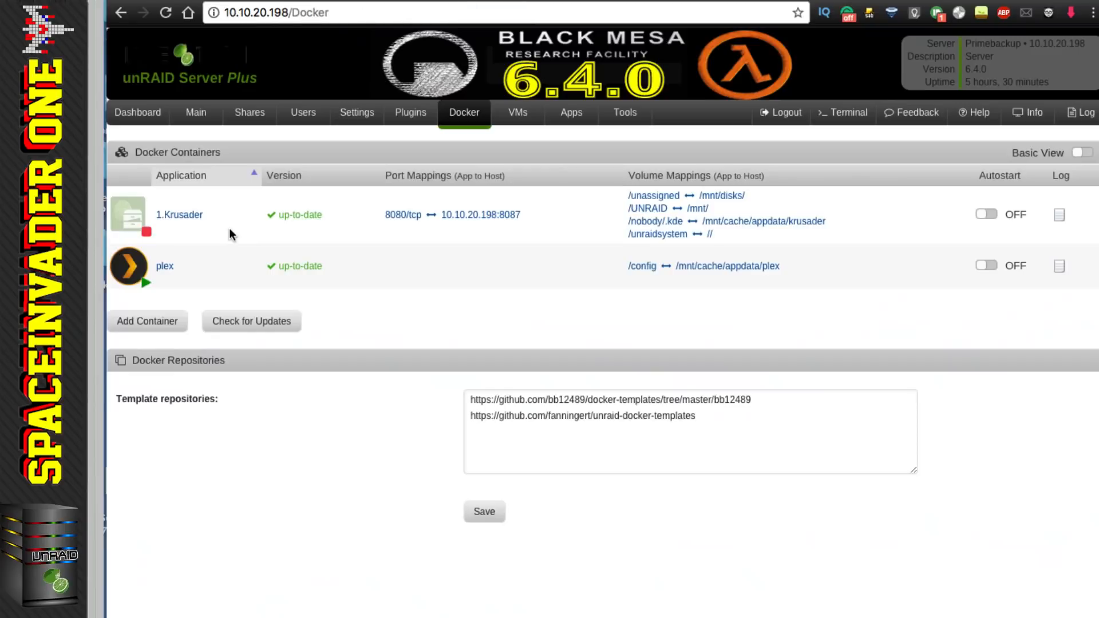
Step: Set the plex container's network type to br0 with fixed IP address 10.10.20.190 and apply the update
click(134, 269)
click(177, 393)
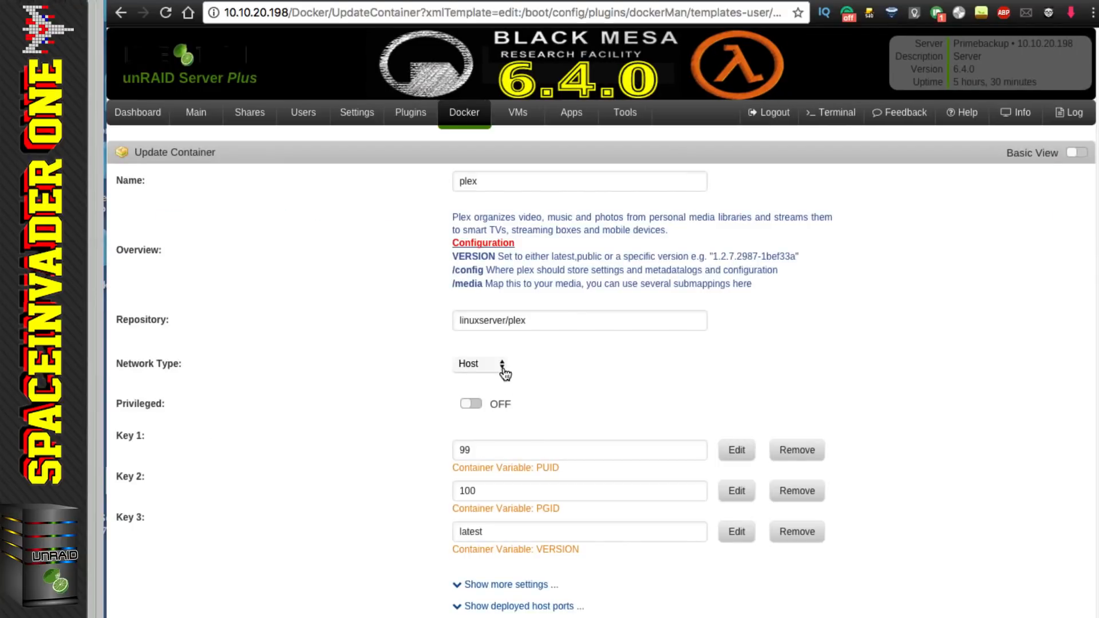
click(502, 368)
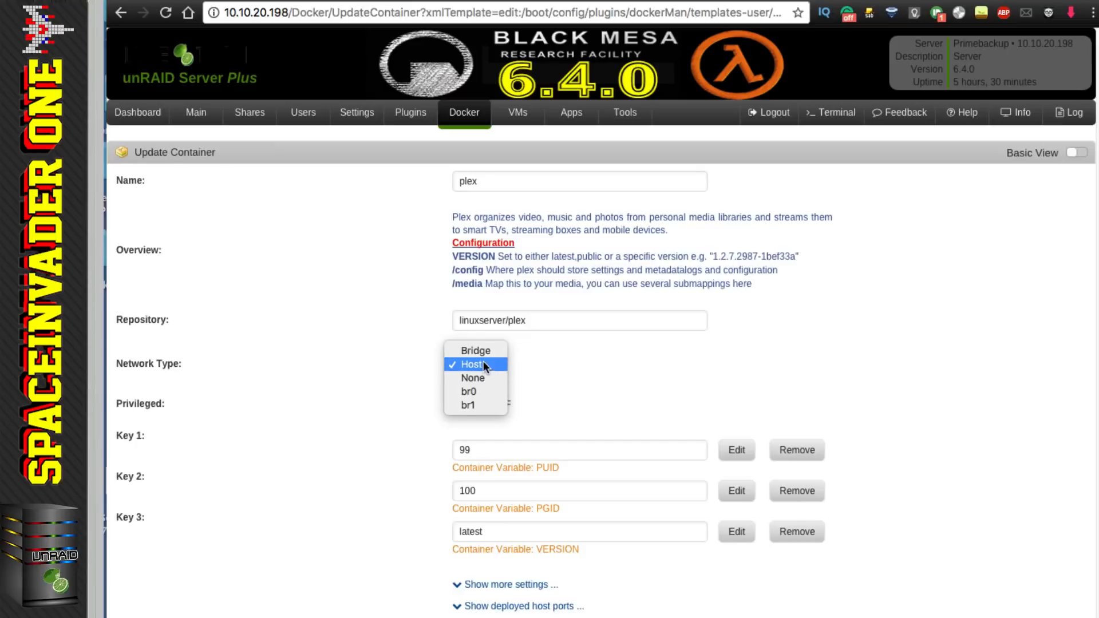
click(469, 392)
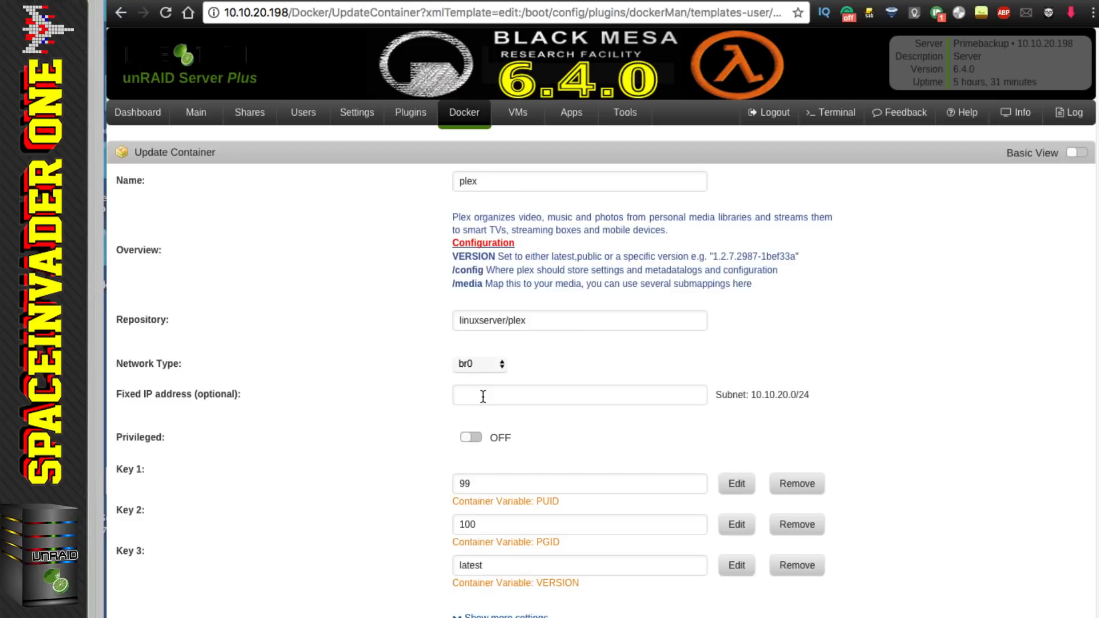
click(483, 396)
text(10.10.20.190)
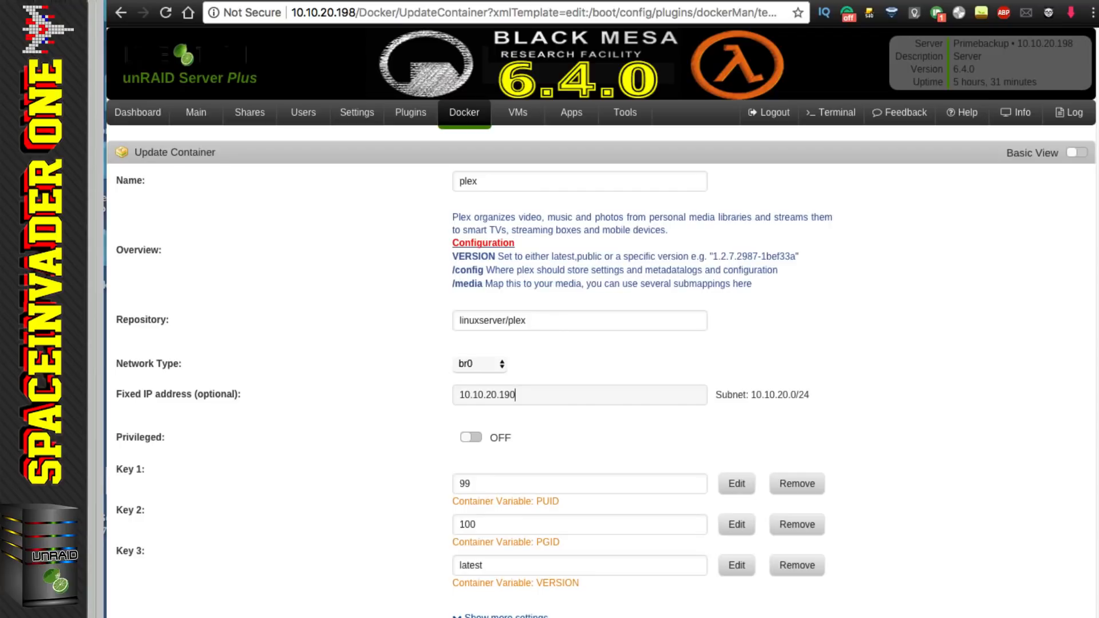
scroll(486, 587, down, 3)
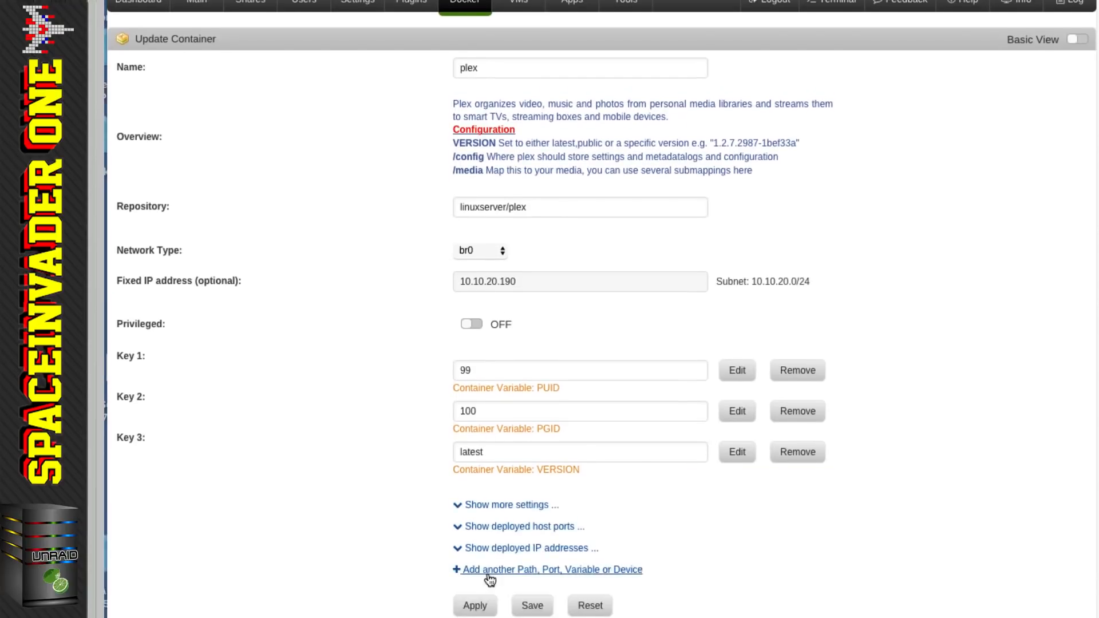
click(480, 593)
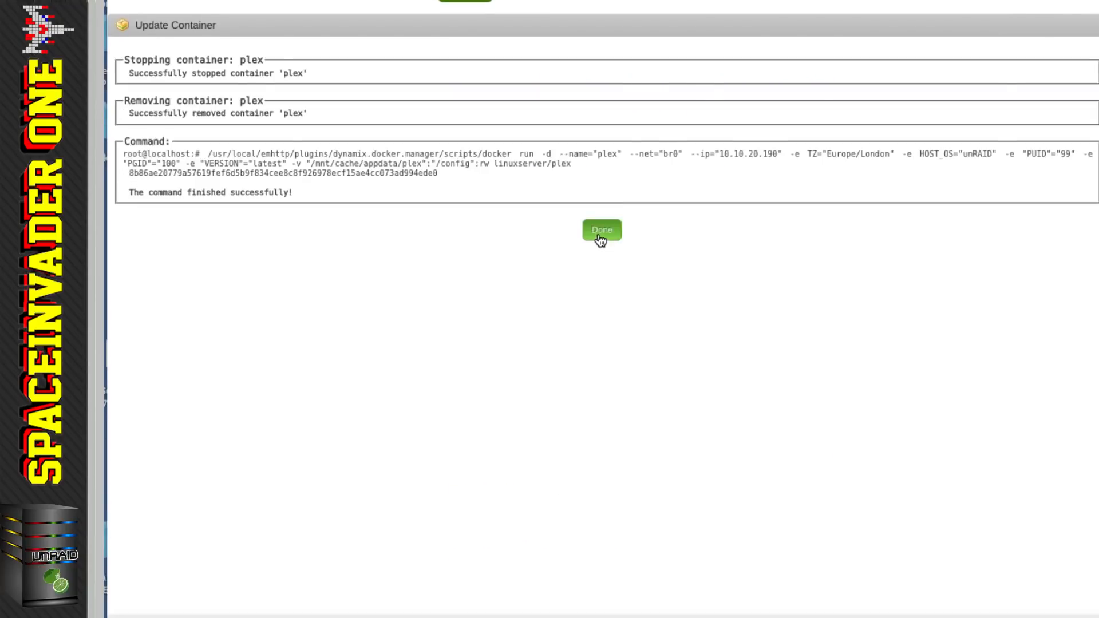
click(600, 237)
Step: Reopen the plex container's web interface to check the address it uses
click(136, 147)
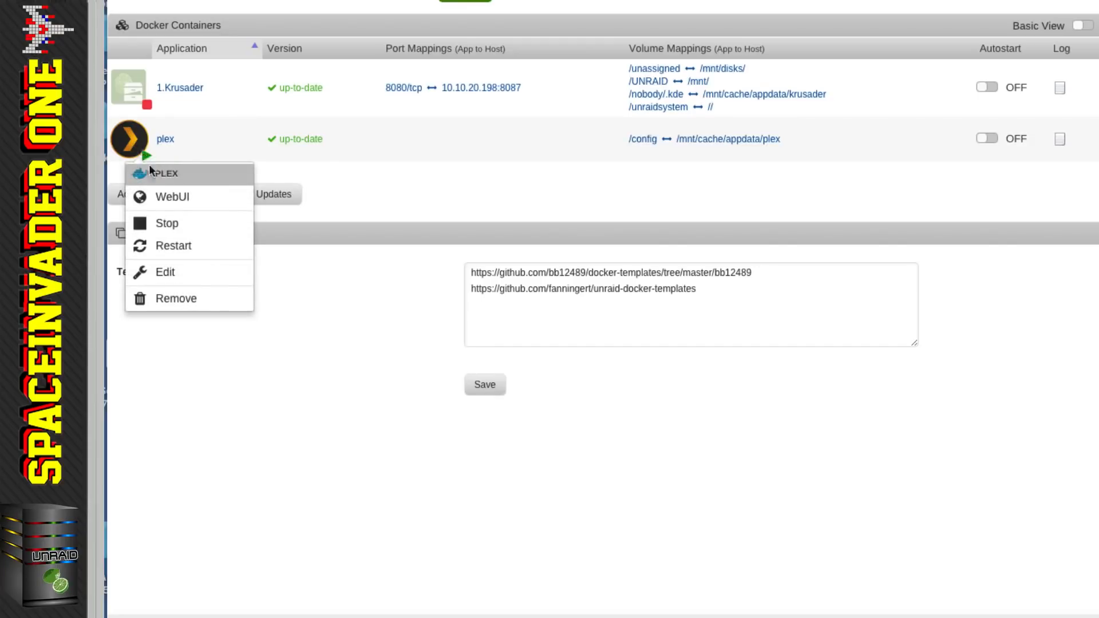
click(159, 196)
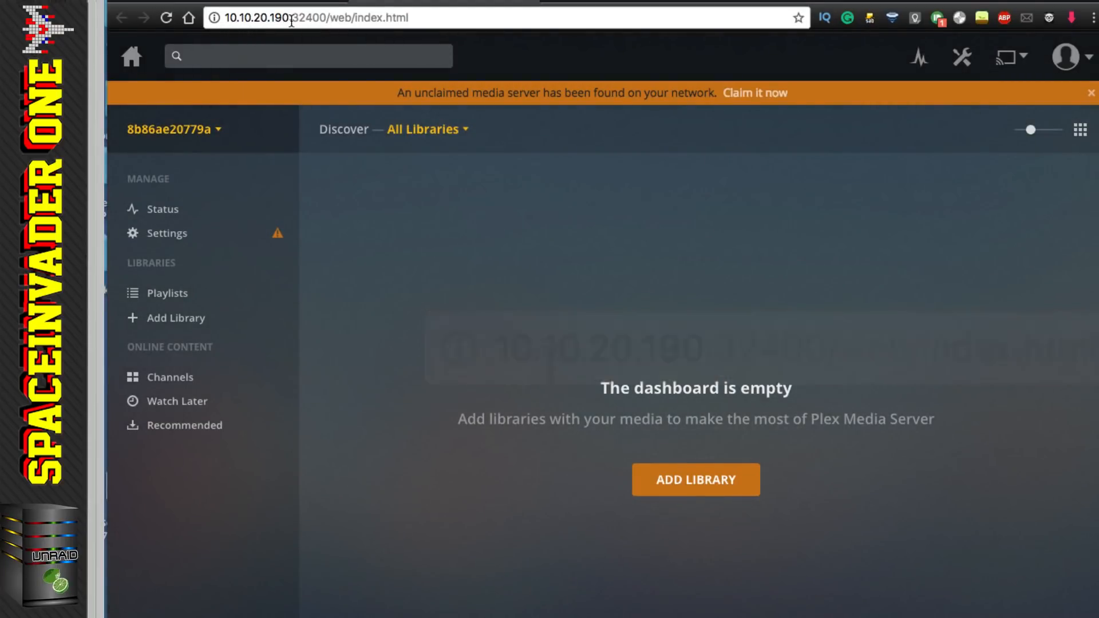
click(524, 3)
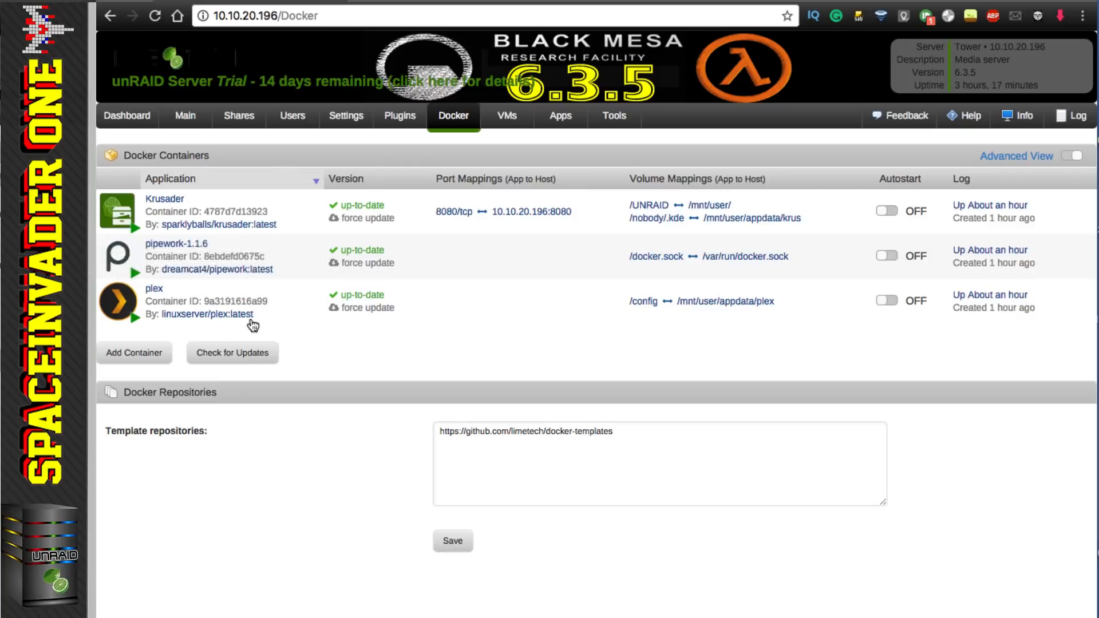
Step: Open the plex container's configuration on the 6.3.5 server and examine the available network types without changing the selection
click(122, 309)
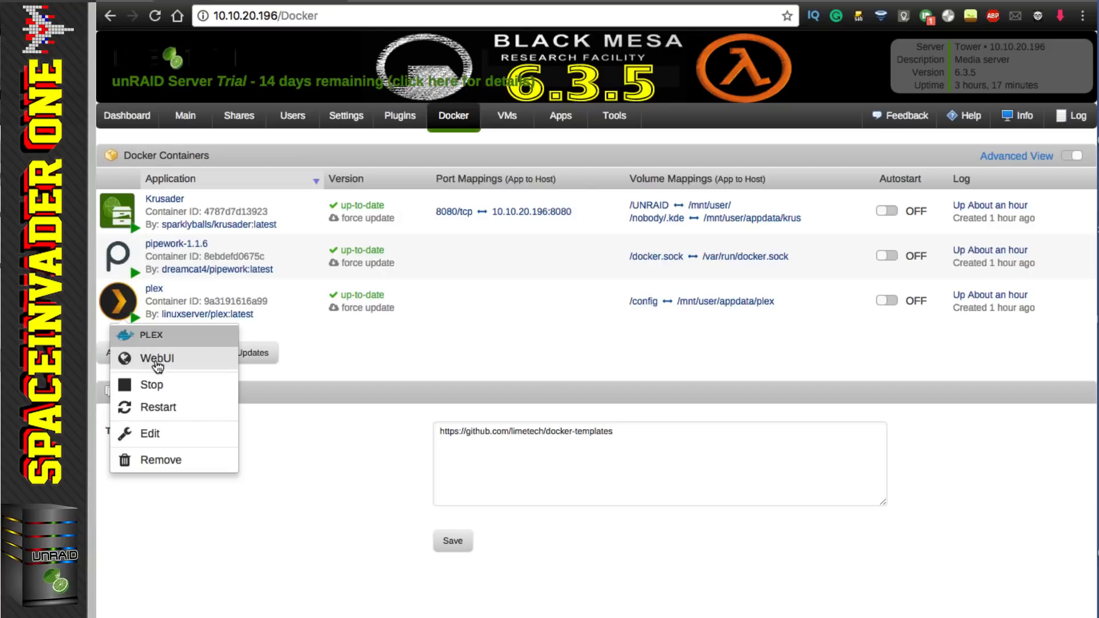
click(150, 432)
click(451, 329)
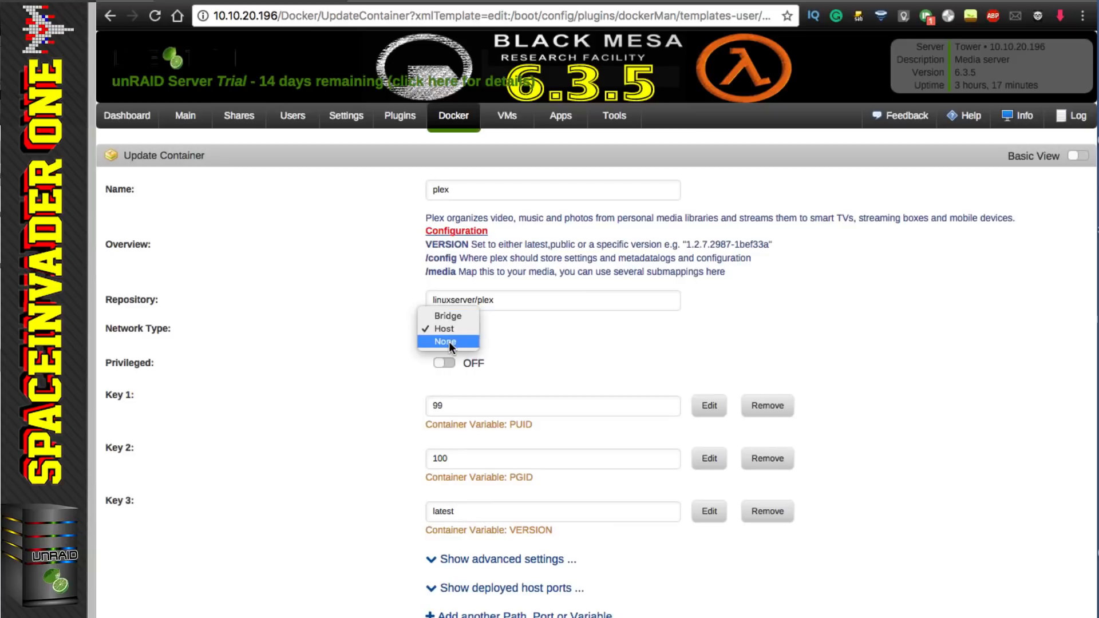
click(521, 335)
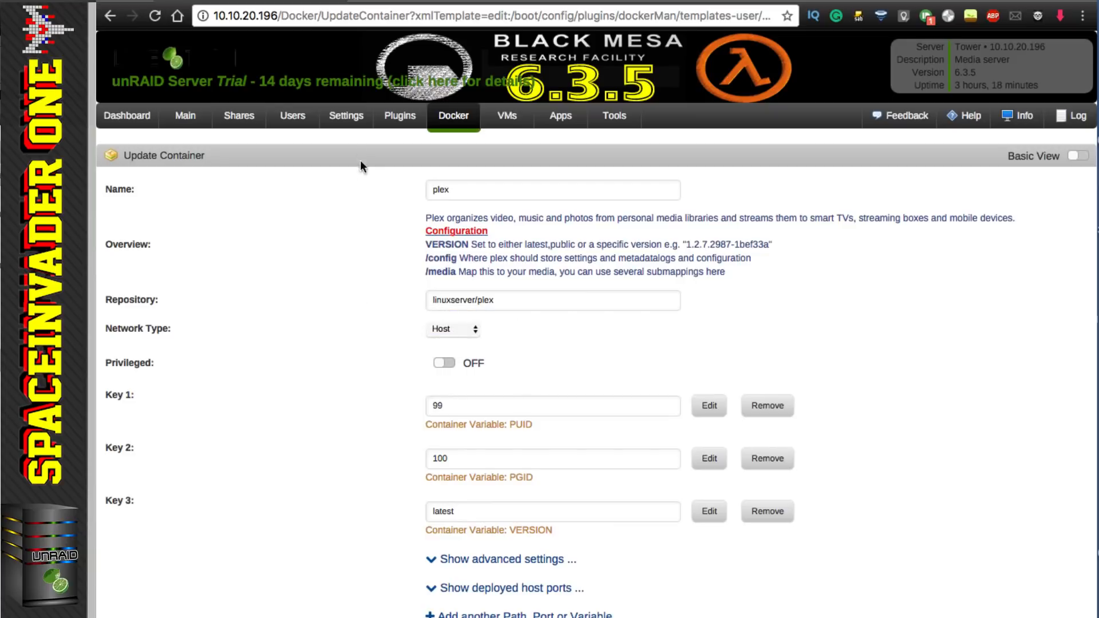
Step: Open the VM Manager settings on the 6.3.5 server and on the 6.4.0 server to compare them
click(346, 116)
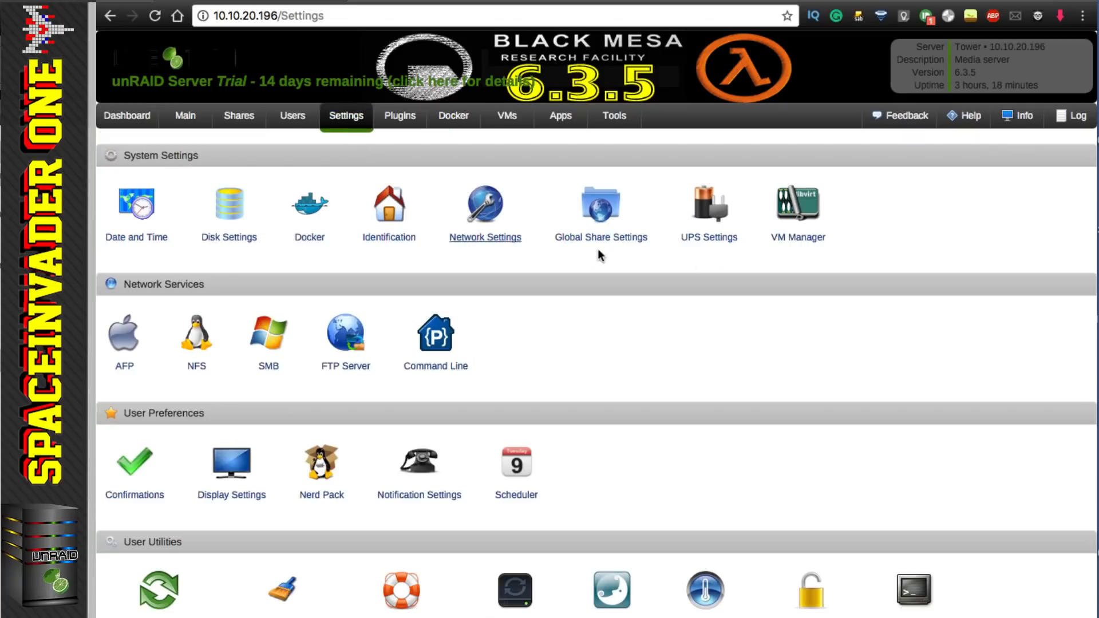
click(798, 237)
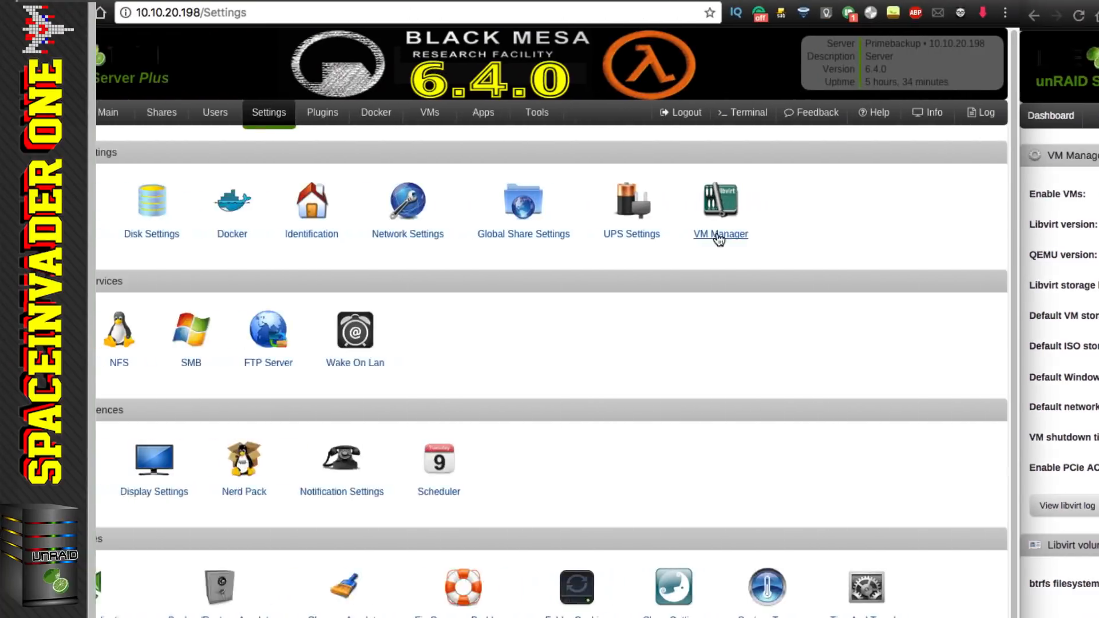
click(799, 236)
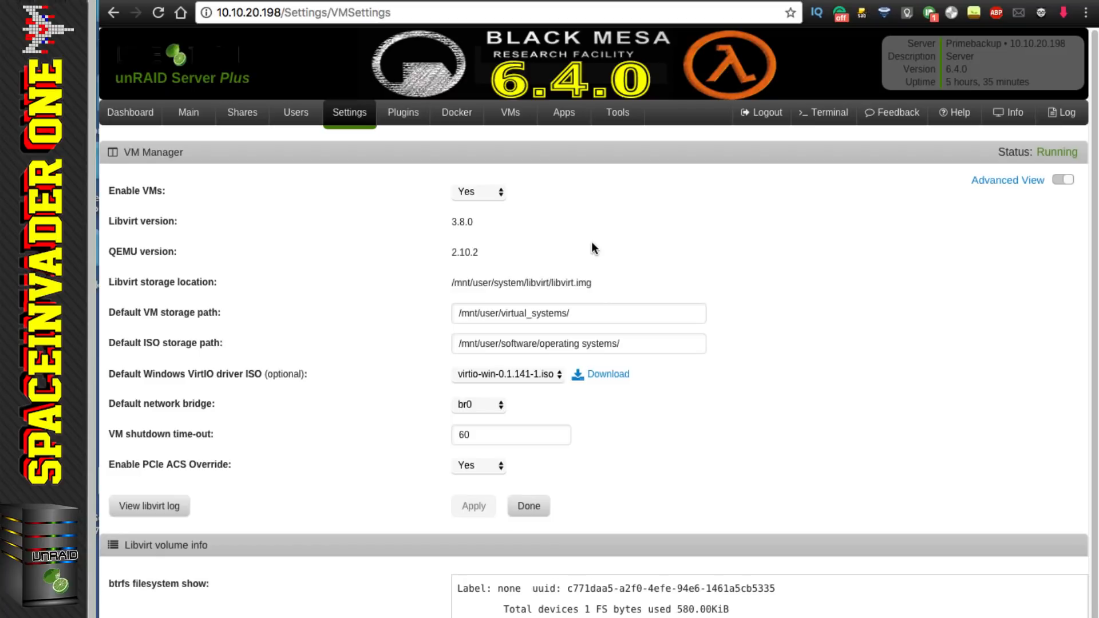
Step: Review the High Sierra virtual machine's XML on the 6.4.0 server and start the virtual machine
click(511, 115)
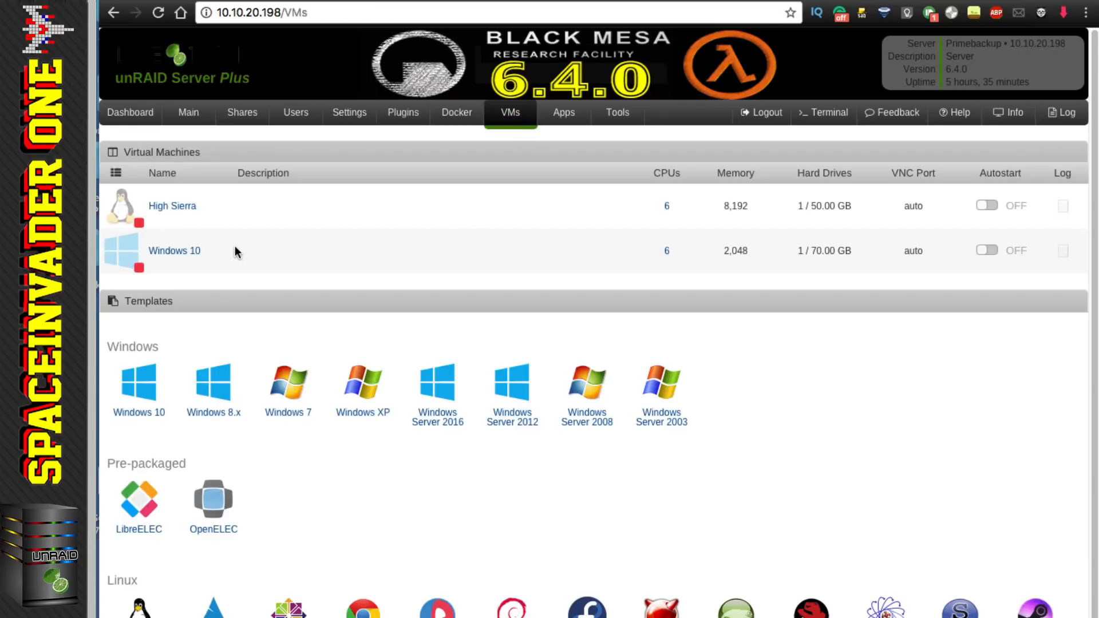
click(127, 214)
click(146, 311)
scroll(257, 581, down, 2)
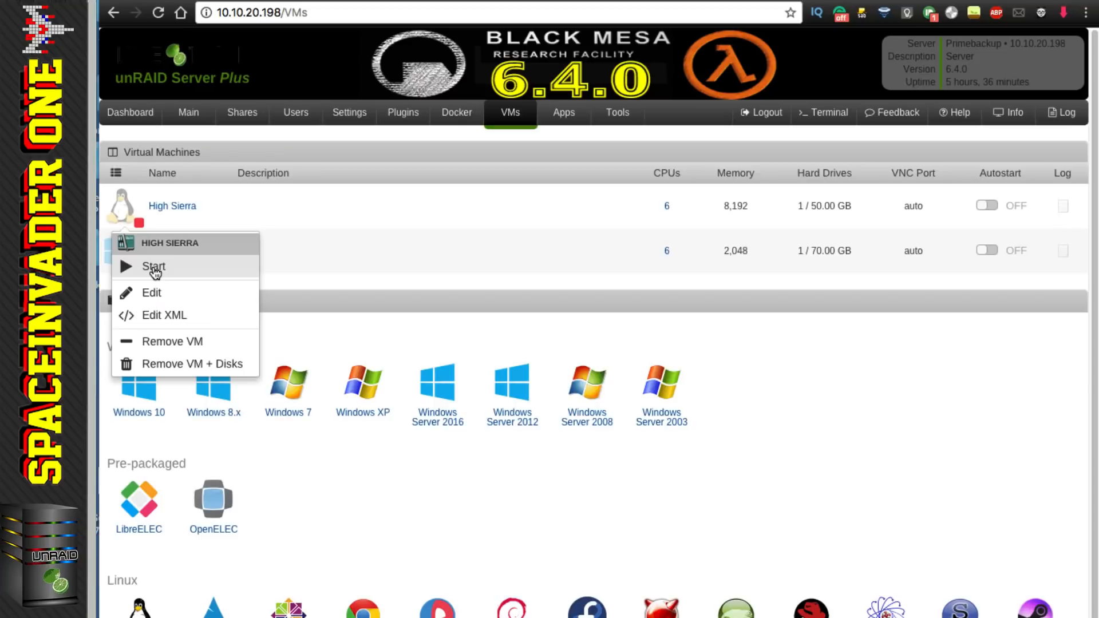
click(154, 268)
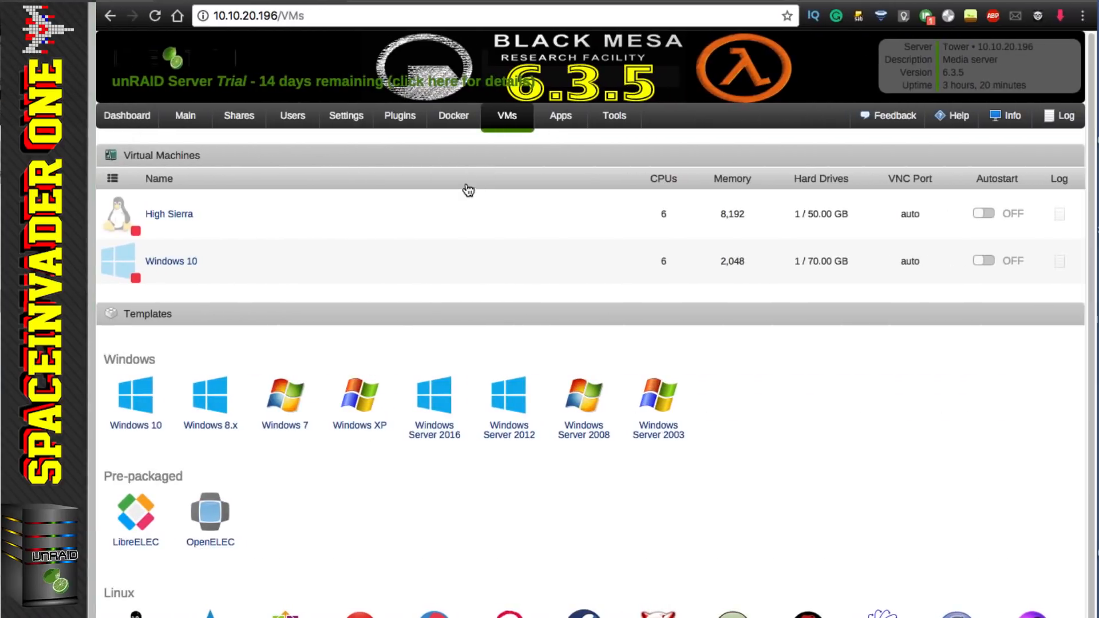
Step: Try to start the High Sierra virtual machine on the 6.3.5 server
click(121, 222)
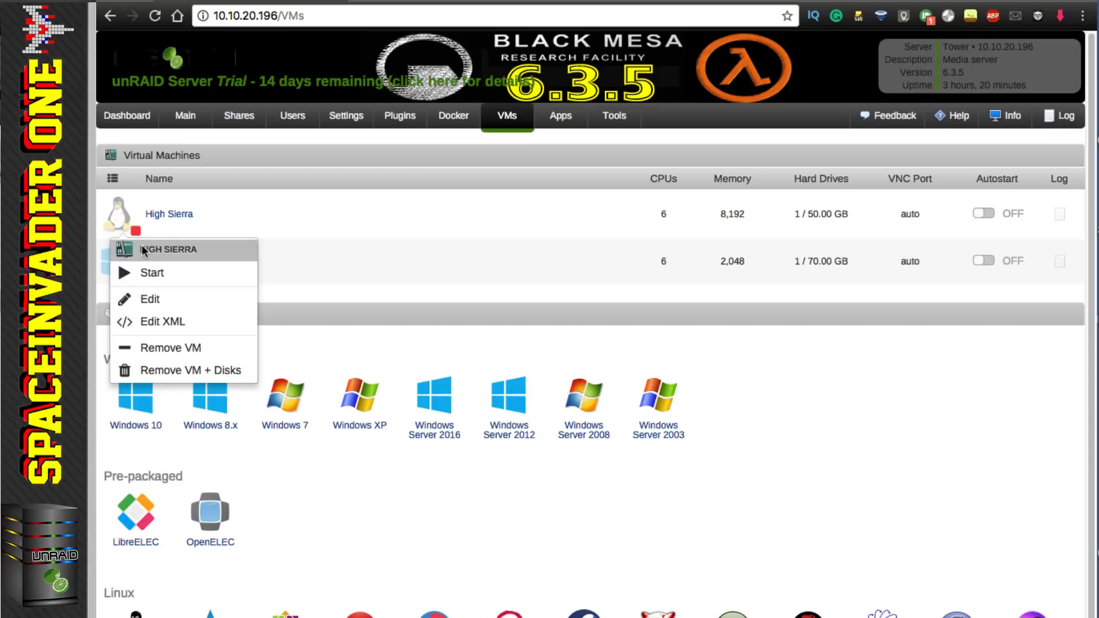
click(141, 272)
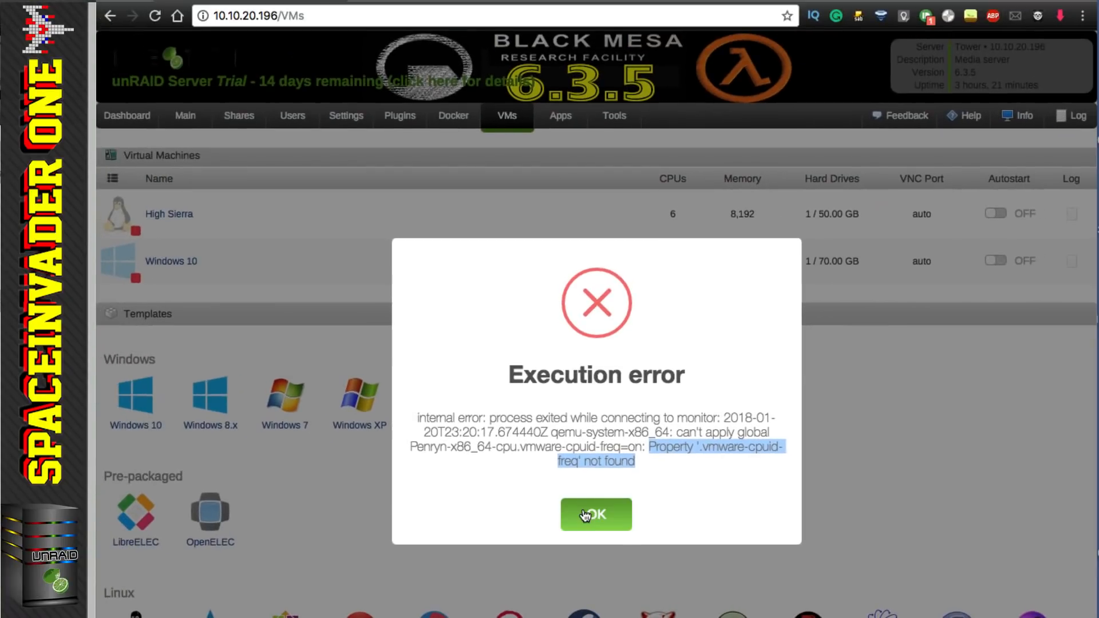
click(585, 516)
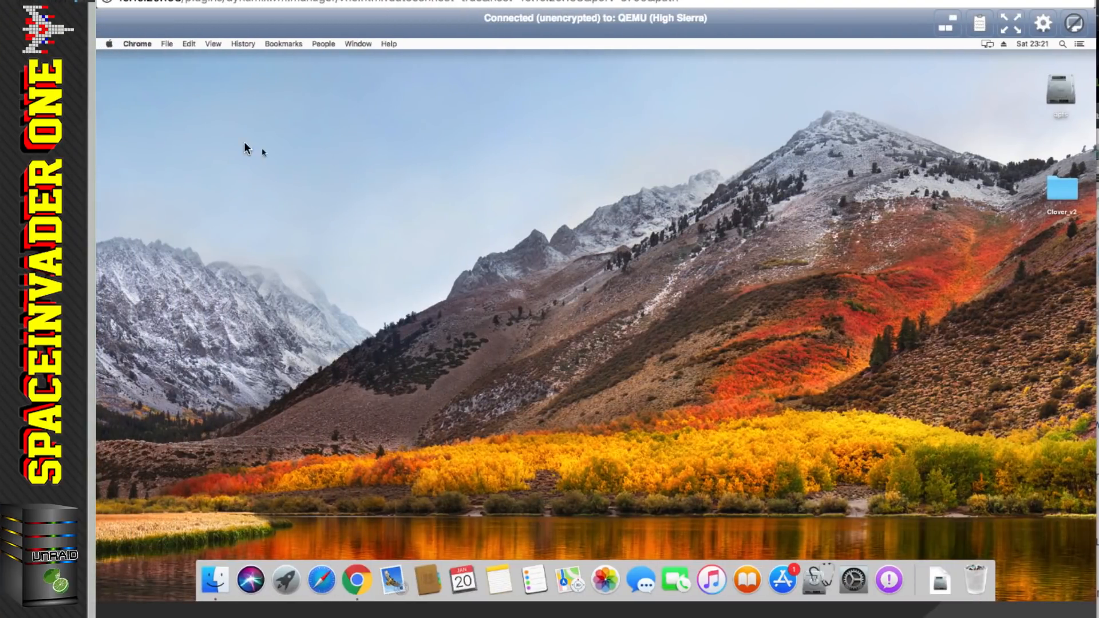
Step: Shut down macOS inside the High Sierra virtual machine running on the 6.4.0 server
click(108, 44)
click(136, 148)
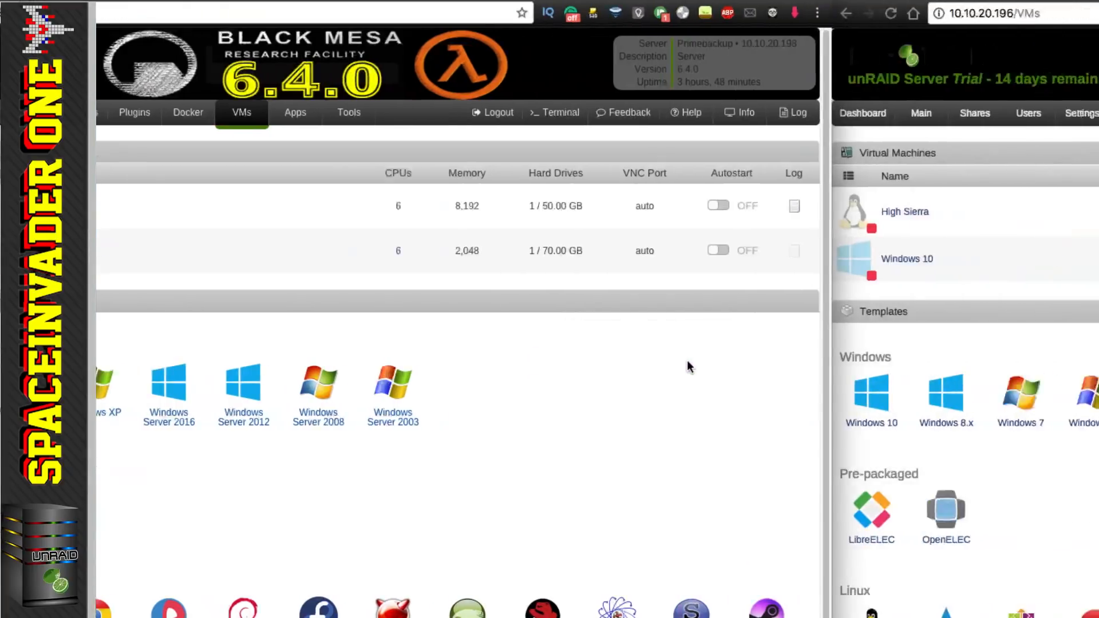
Step: Examine the Windows 10 virtual machine's logical CPU list on the 6.3.5 server and the CPU pairings on its dashboard
click(125, 259)
click(157, 333)
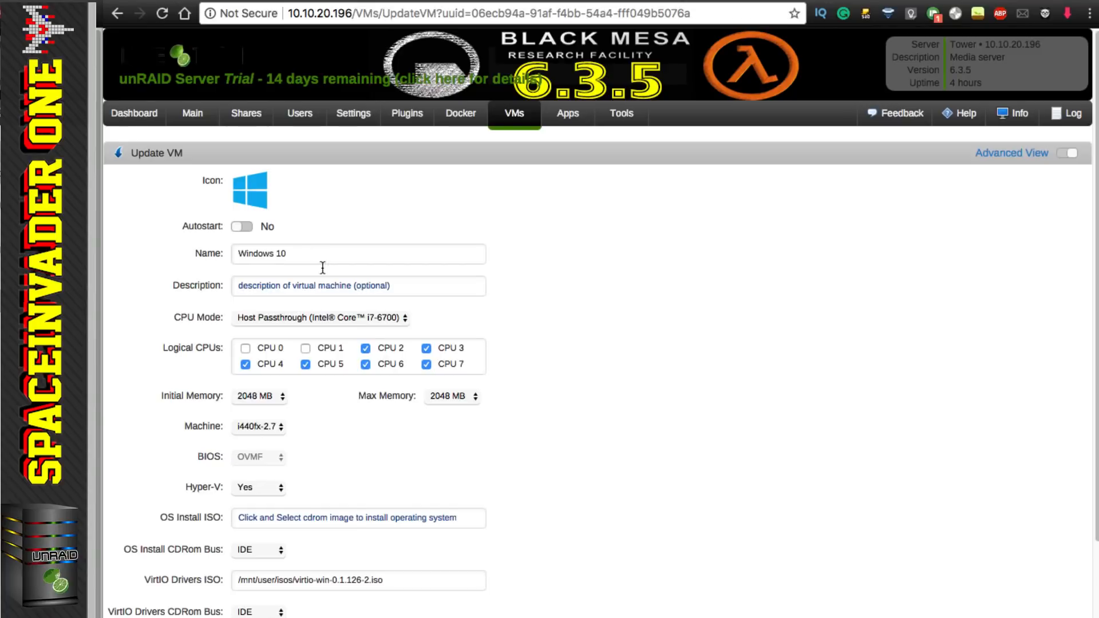
click(134, 113)
scroll(202, 482, down, 3)
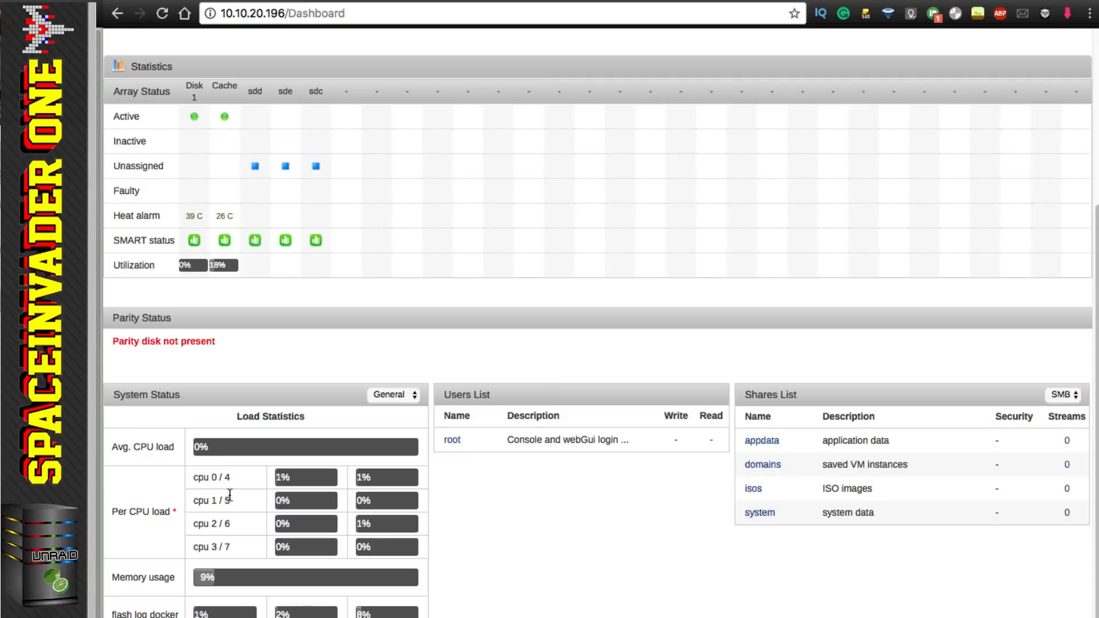
click(118, 15)
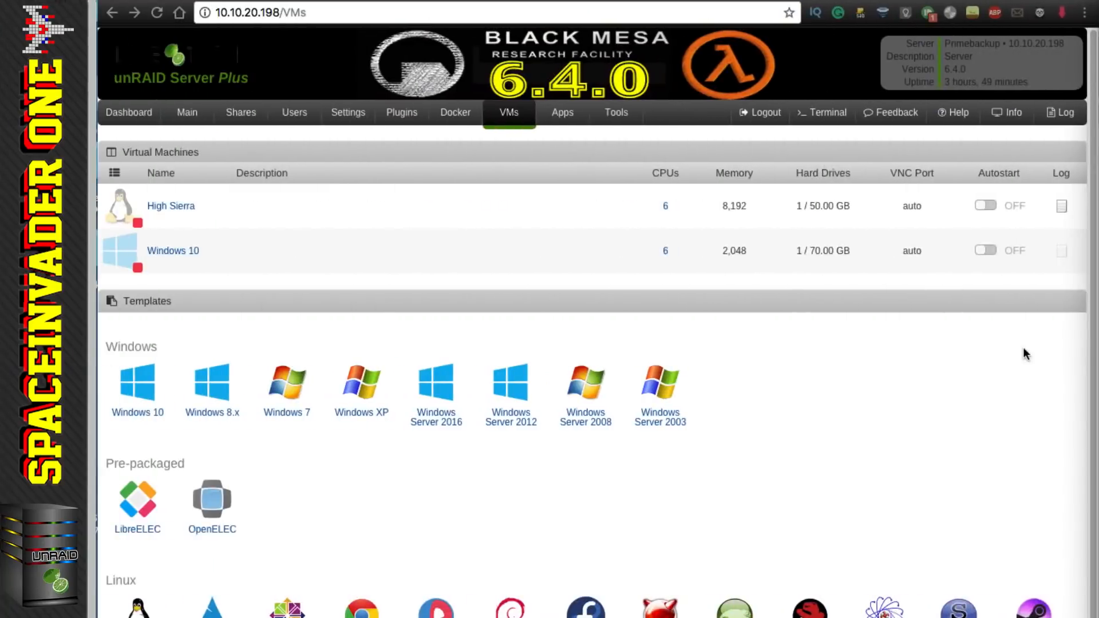
Step: Open the Windows 10 virtual machine's settings on the 6.4.0 server and examine how its logical CPUs are paired
click(122, 252)
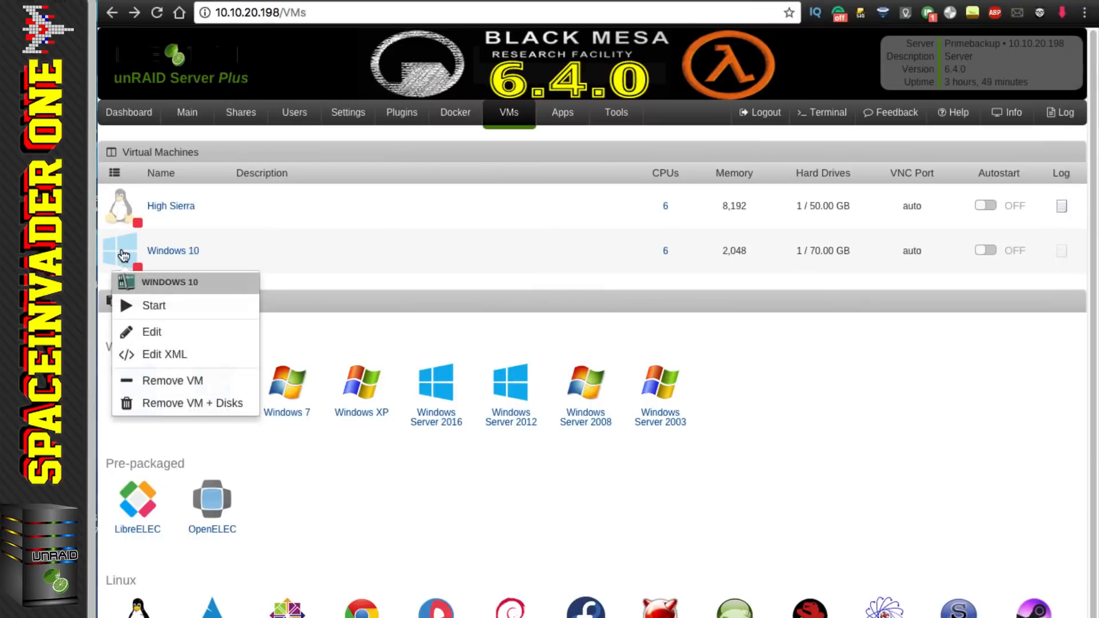
click(166, 327)
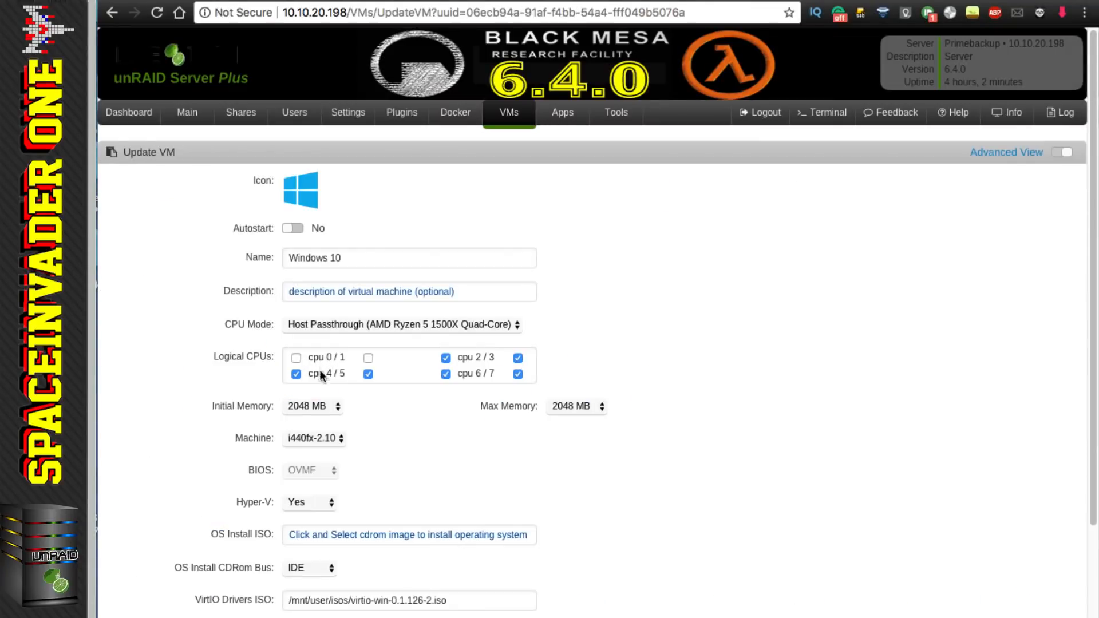
click(297, 357)
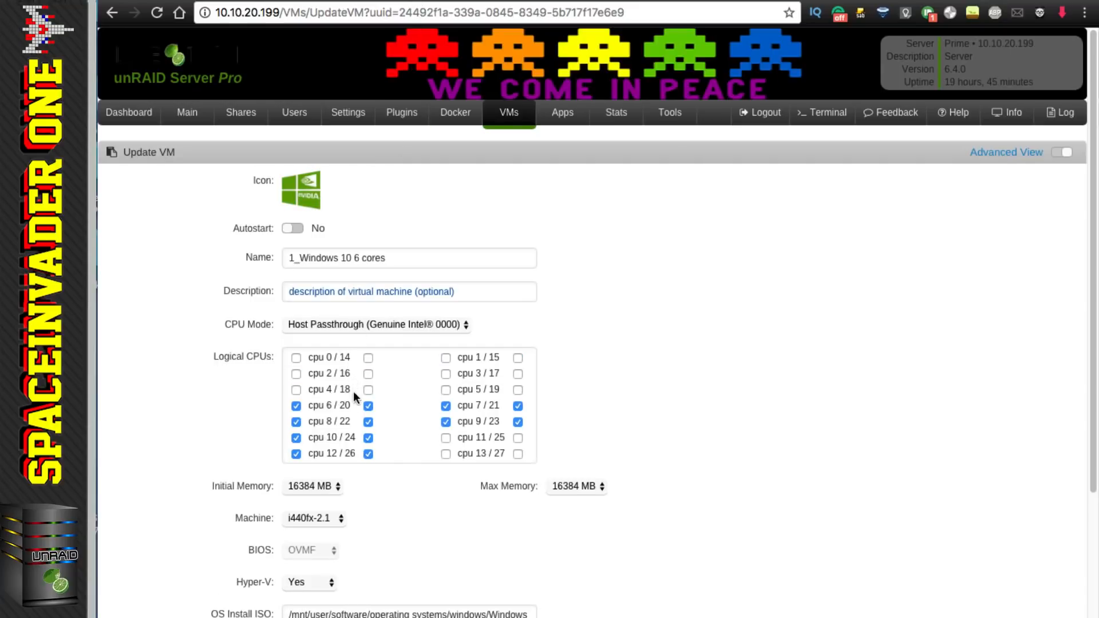
click(368, 391)
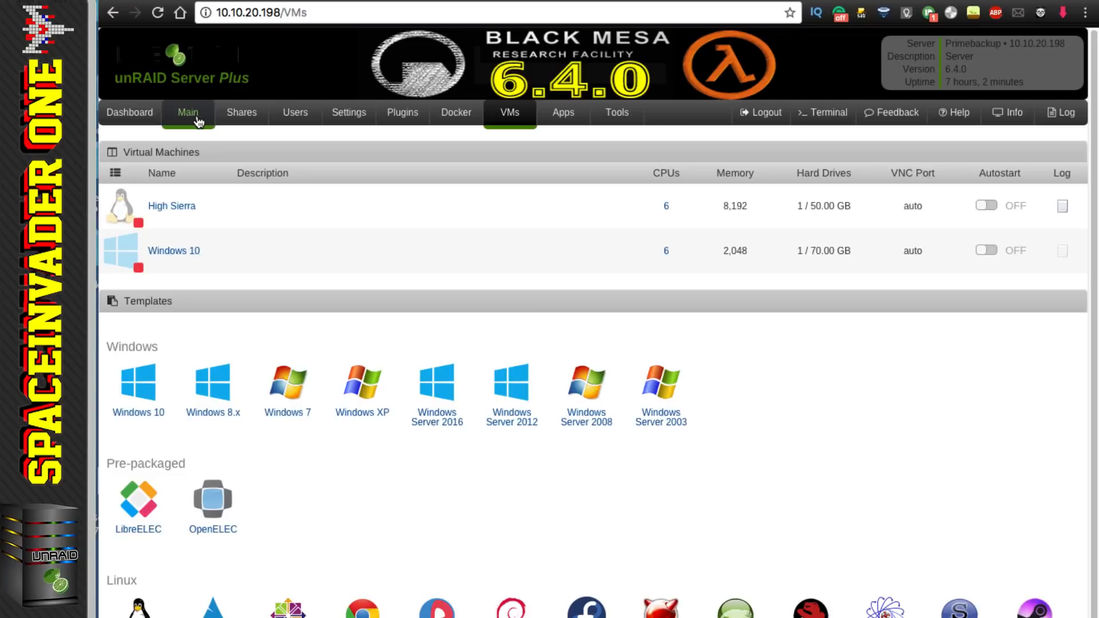
click(198, 120)
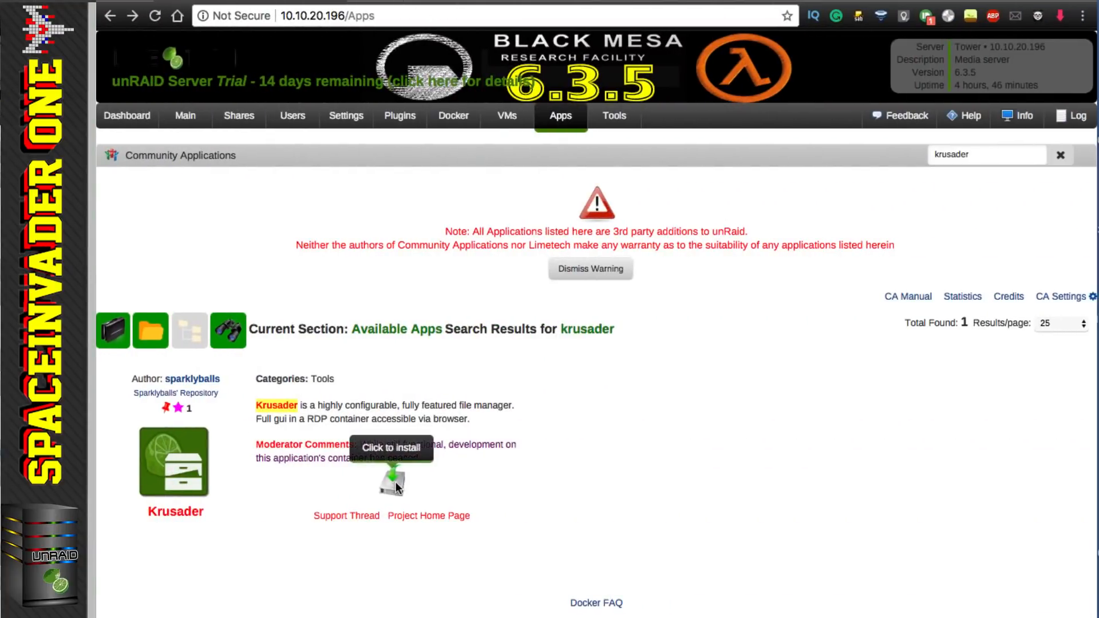
Step: Install the Krusader container on the 6.3.5 server with host paths /mnt/ for /UNRAID and /mnt/user/appdata/krus/ for /nobody/.kde
click(394, 482)
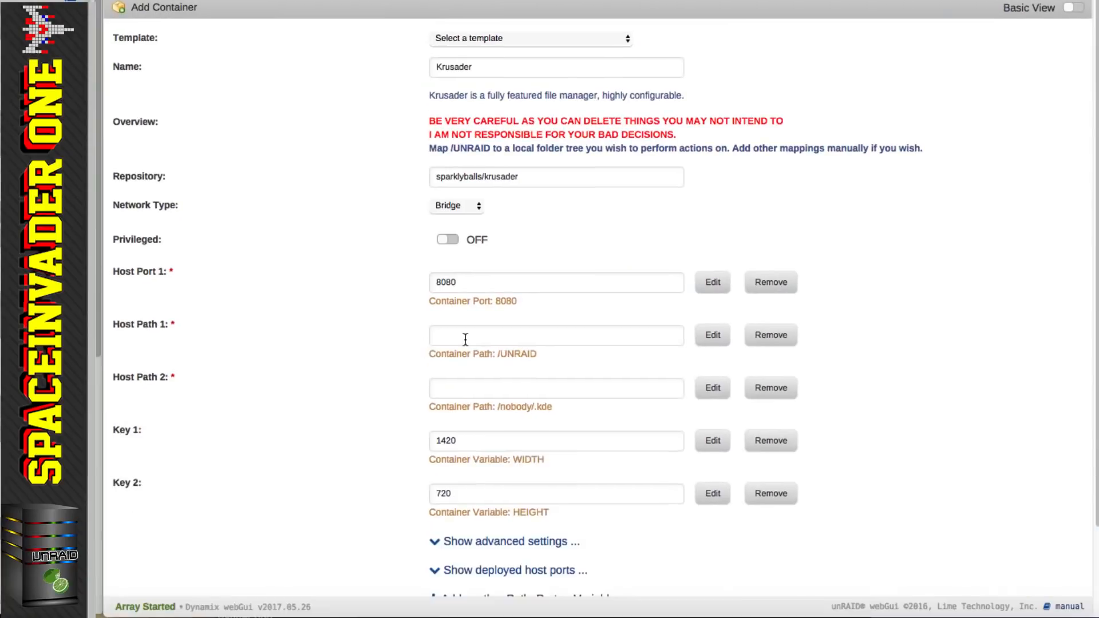
click(515, 388)
click(468, 422)
click(466, 338)
click(466, 343)
click(392, 336)
scroll(393, 336, down, 3)
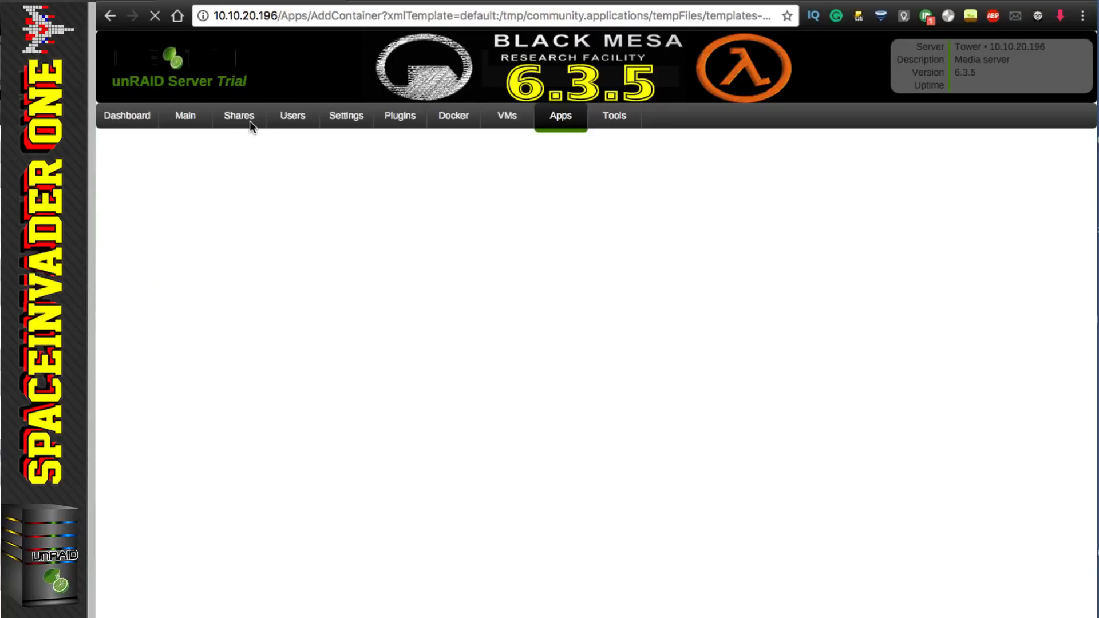
Step: Try to use the 6.3.5 web interface during the Krusader installation, waiting on the unresponsive page before opening the Main page
click(156, 19)
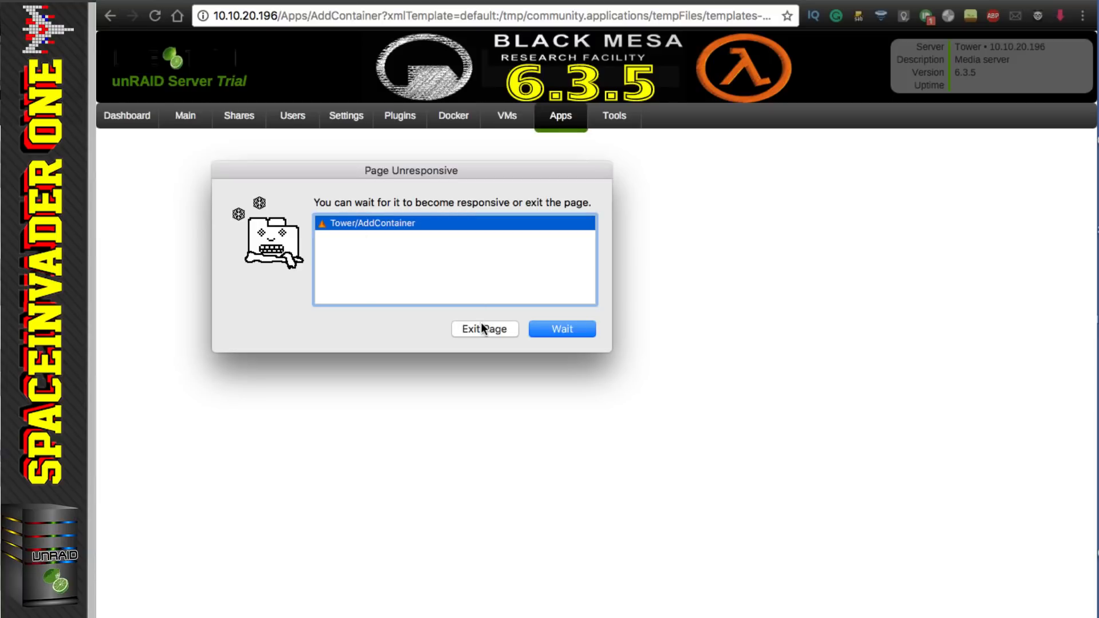
click(555, 330)
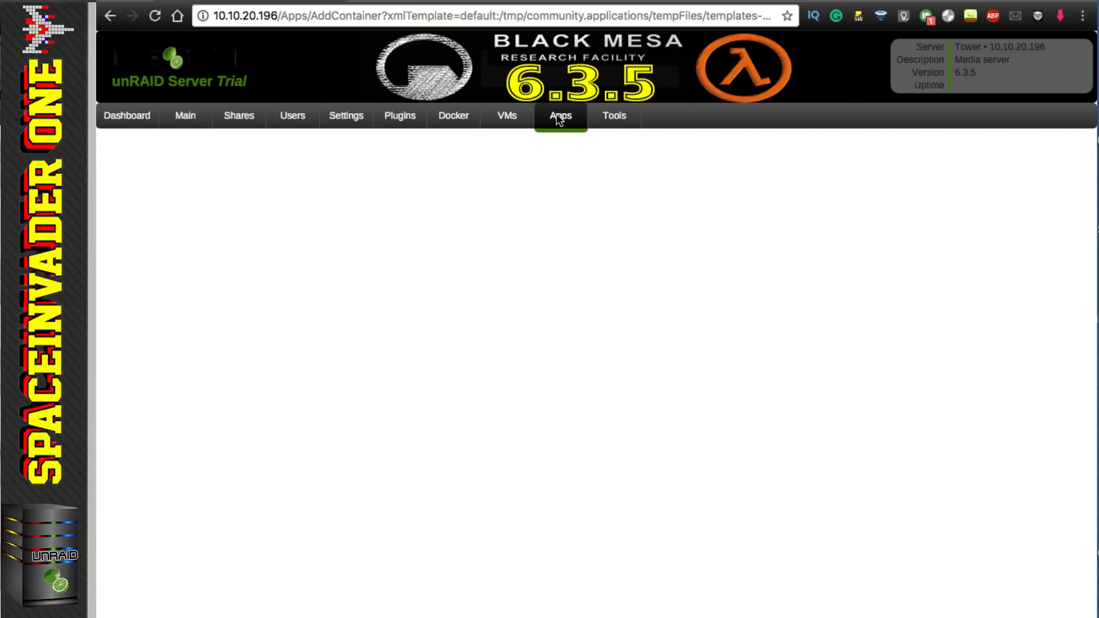
click(197, 122)
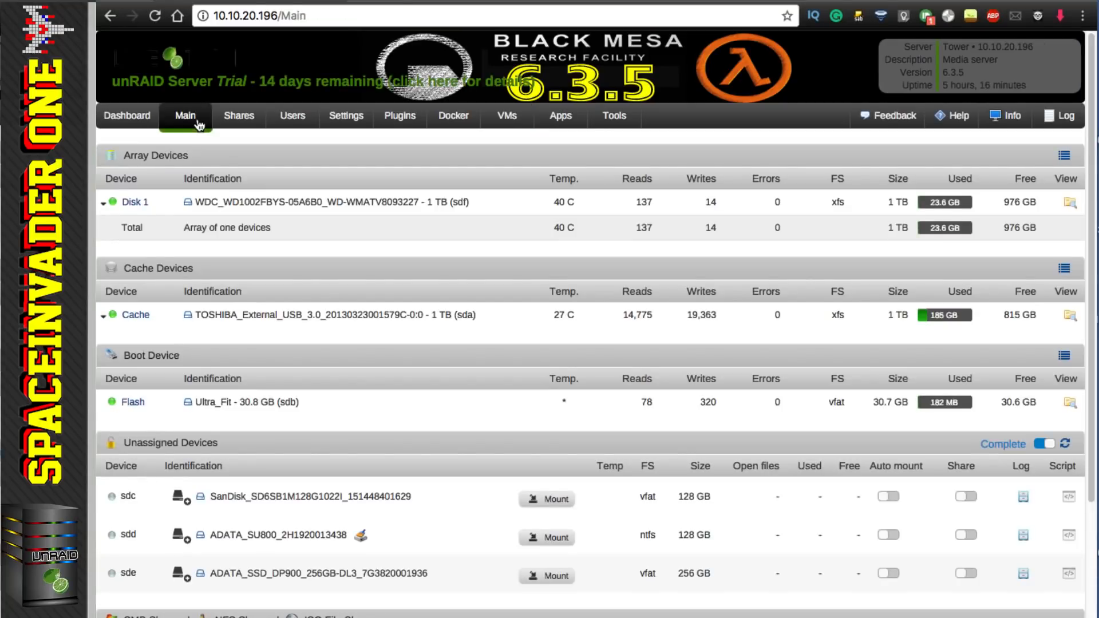
Step: Add a container from the Docker page of the 6.3.5 server and keep waiting for the unresponsive page
click(453, 117)
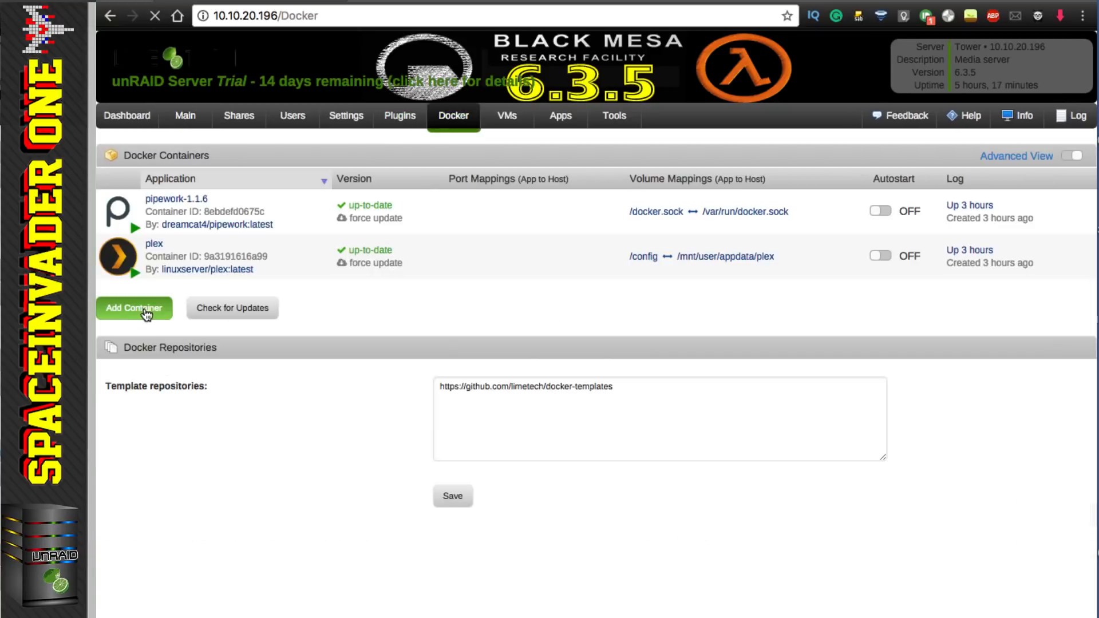
click(144, 314)
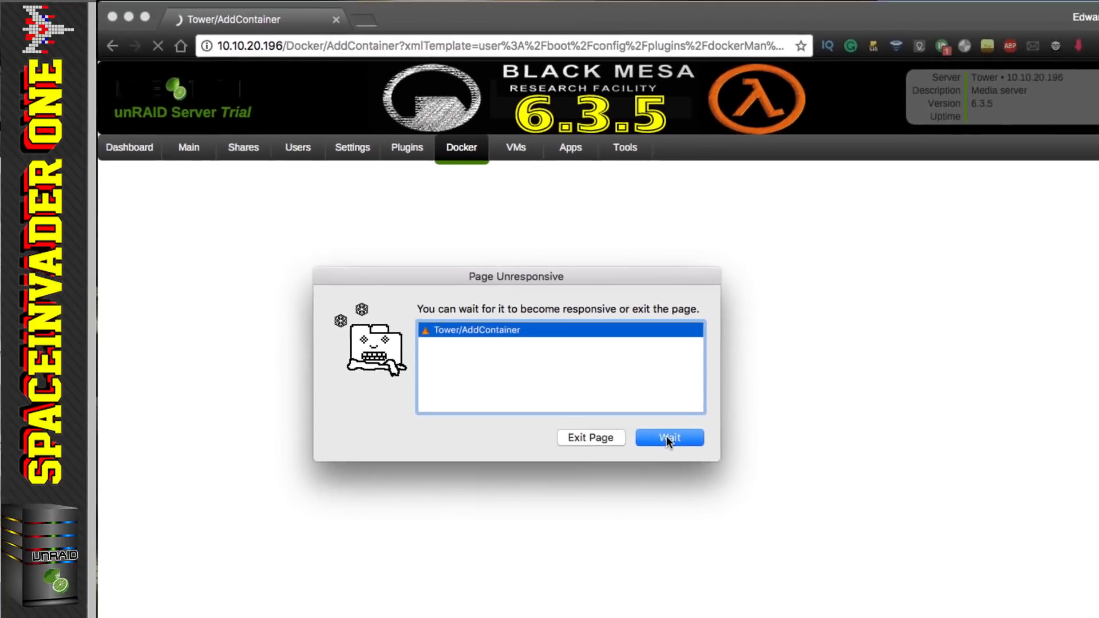
click(667, 440)
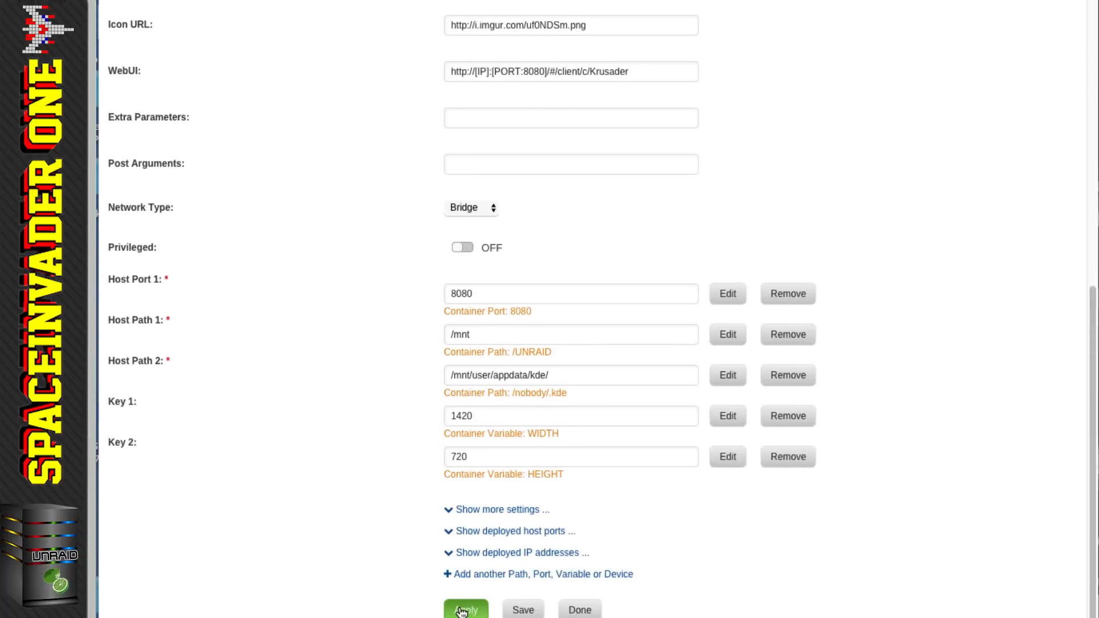
Step: Create the Krusader container on the 6.4.0 server and examine the dashboard in a separate browser tab while the image downloads
click(462, 610)
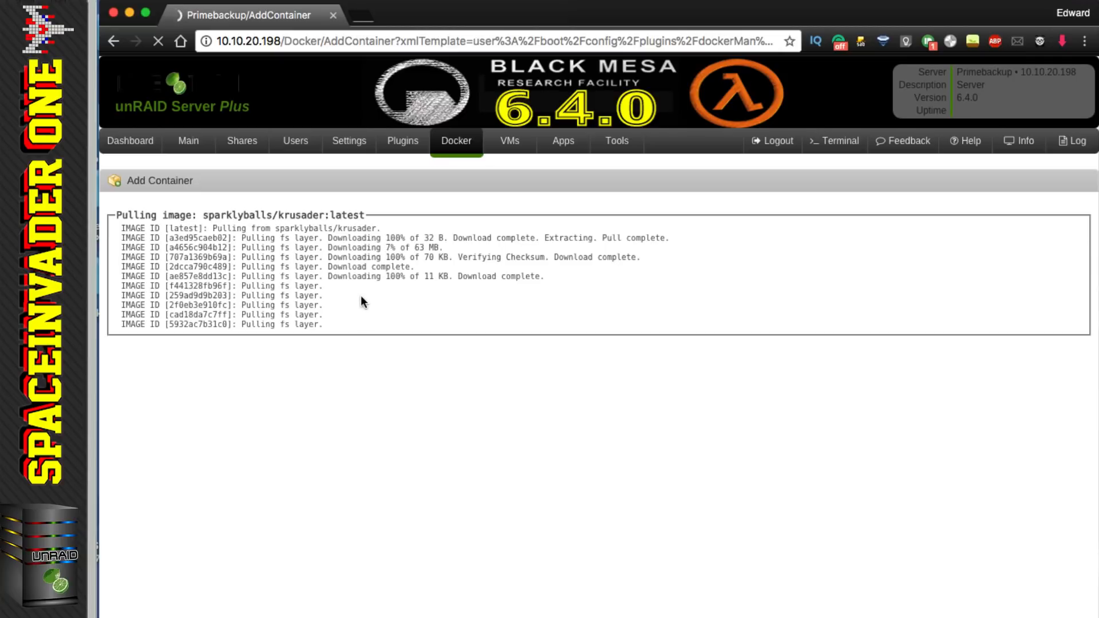
right_click(147, 141)
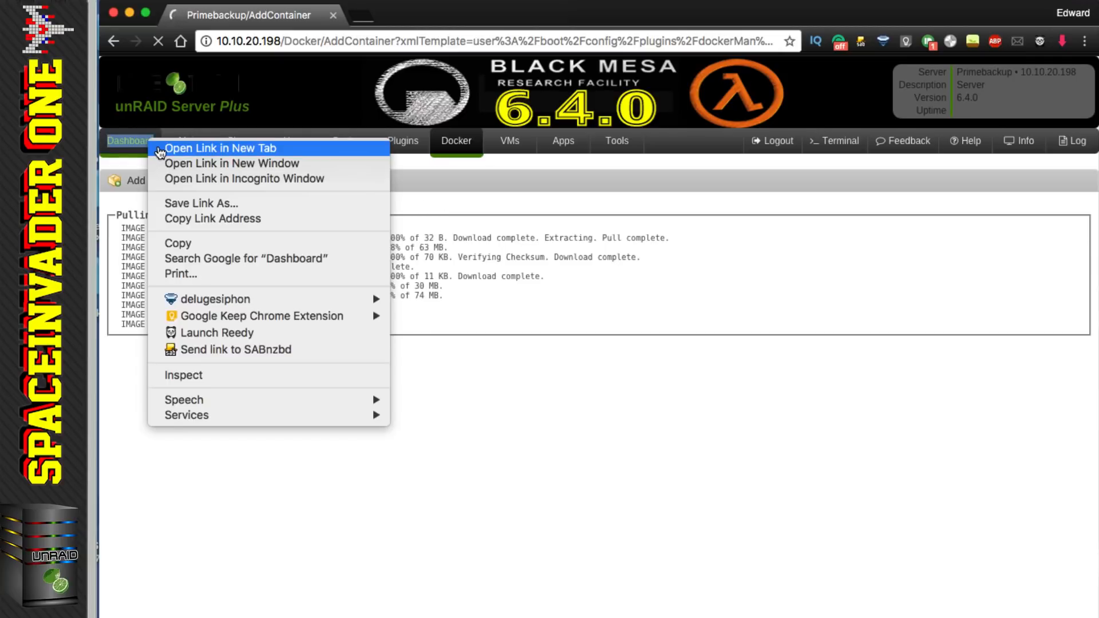
click(163, 148)
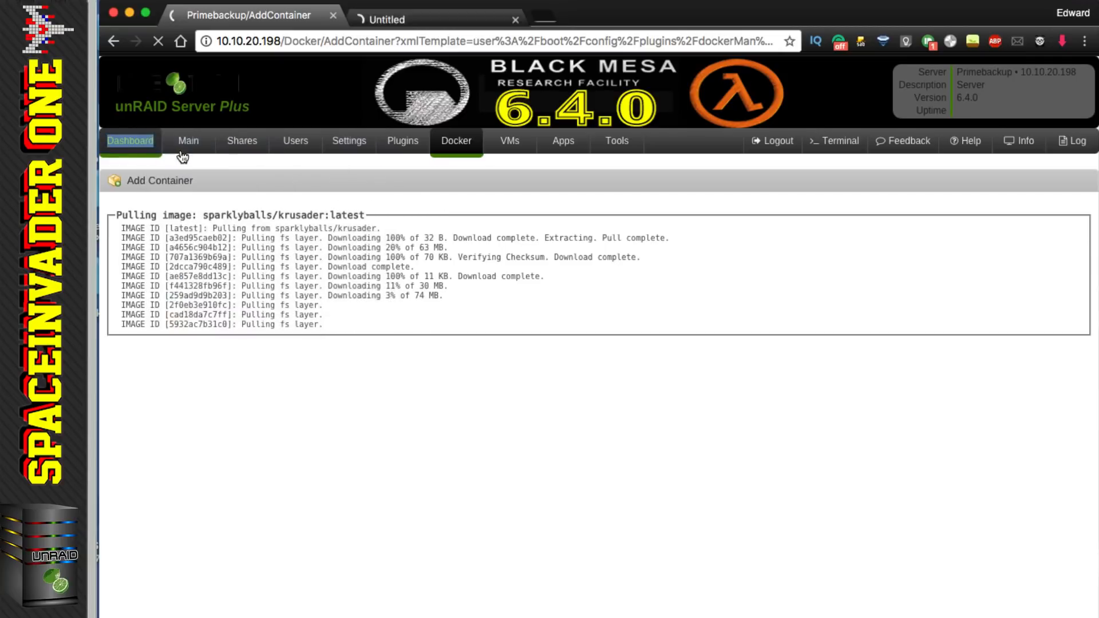
click(401, 17)
scroll(332, 362, down, 5)
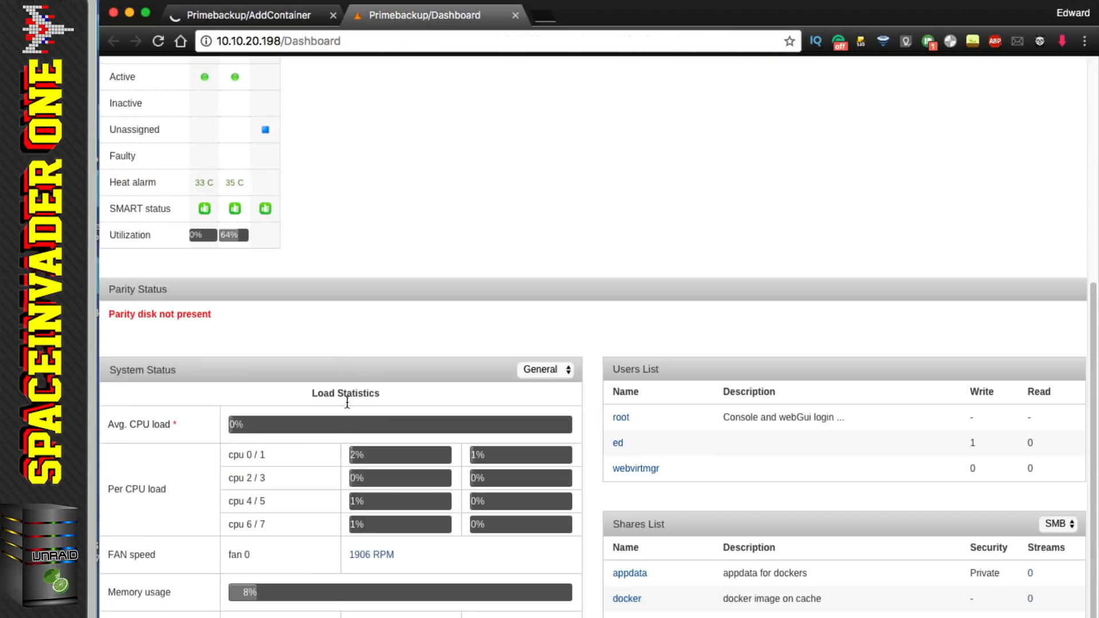
scroll(386, 355, up, 5)
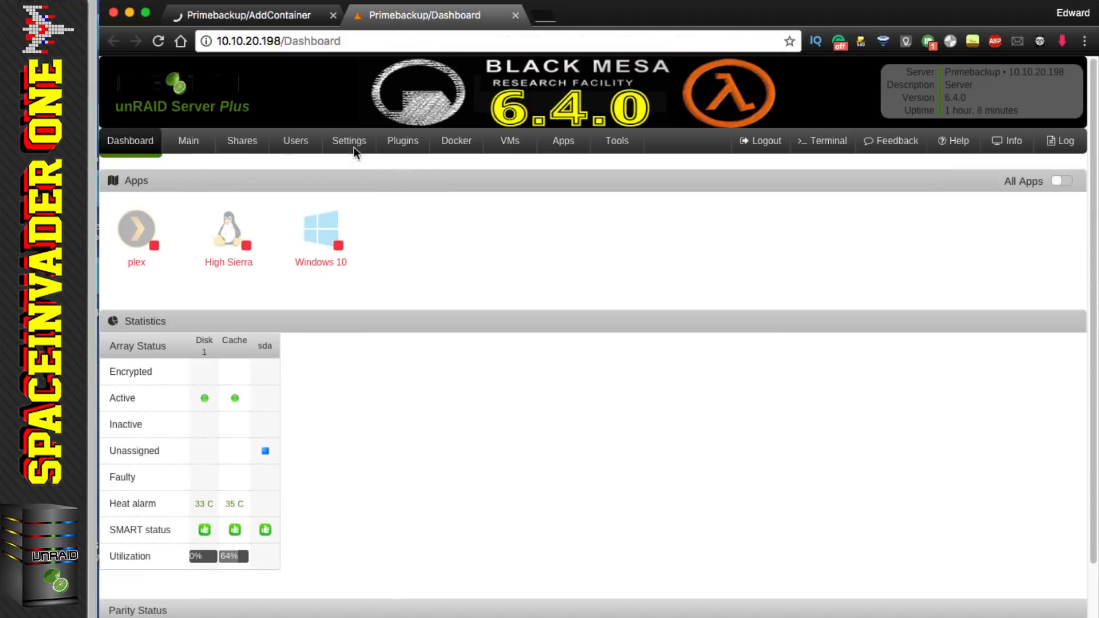
Step: Start the High Sierra virtual machine from the VMs page in another browser tab and view it briefly over VNC
right_click(510, 142)
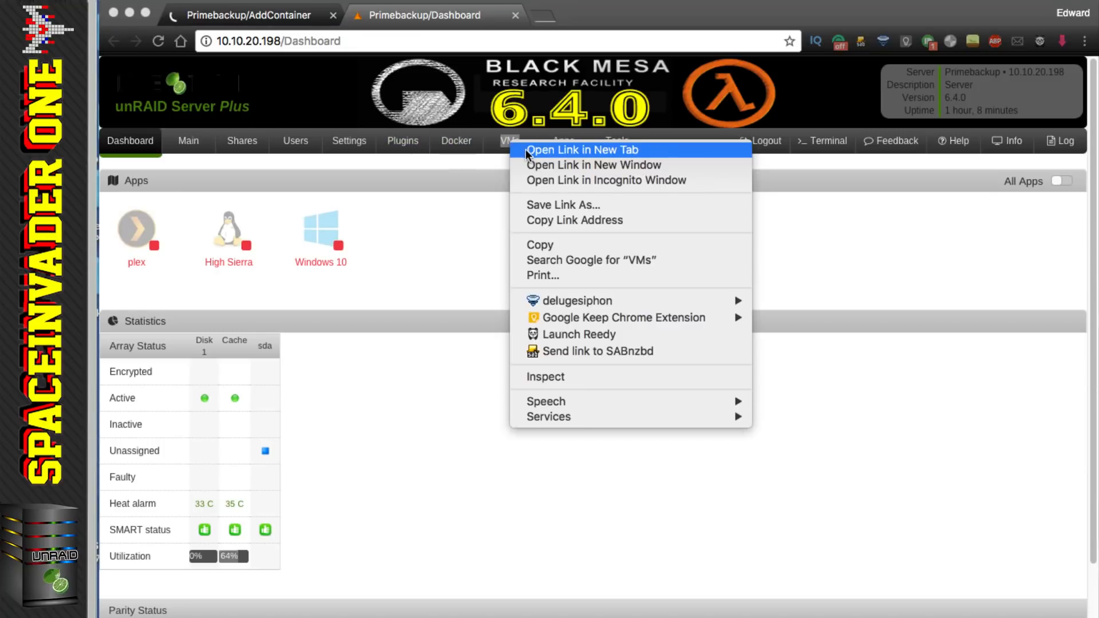
click(525, 149)
key(ctrl+Tab)
click(122, 233)
click(150, 294)
click(121, 234)
click(170, 294)
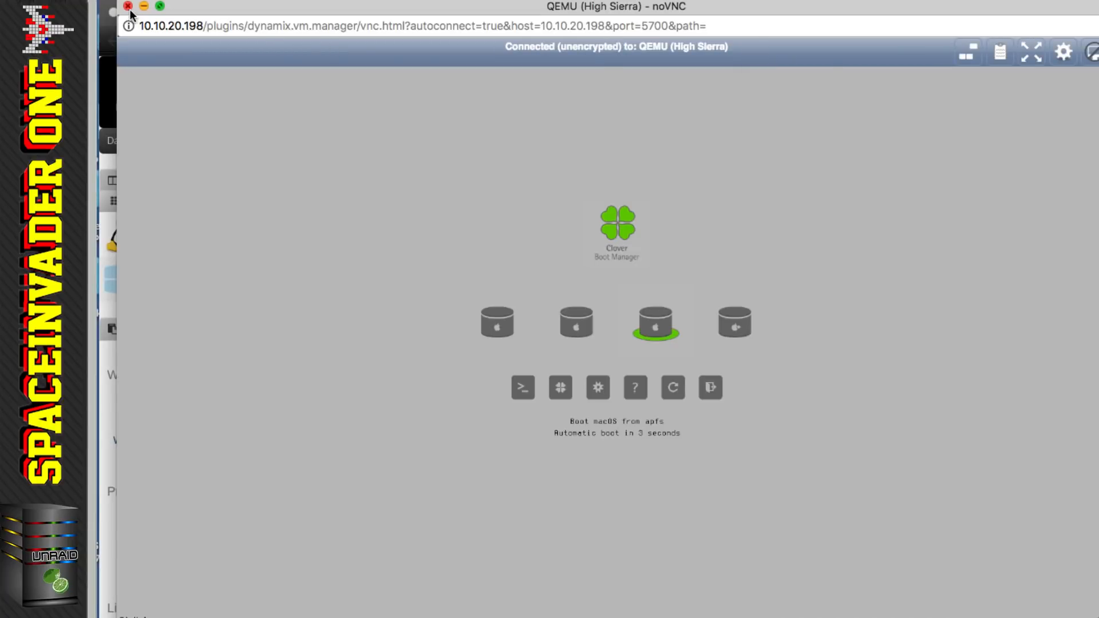
click(128, 6)
Step: Close the Krusader installation reports on the 6.4.0 and 6.3.5 servers
click(279, 19)
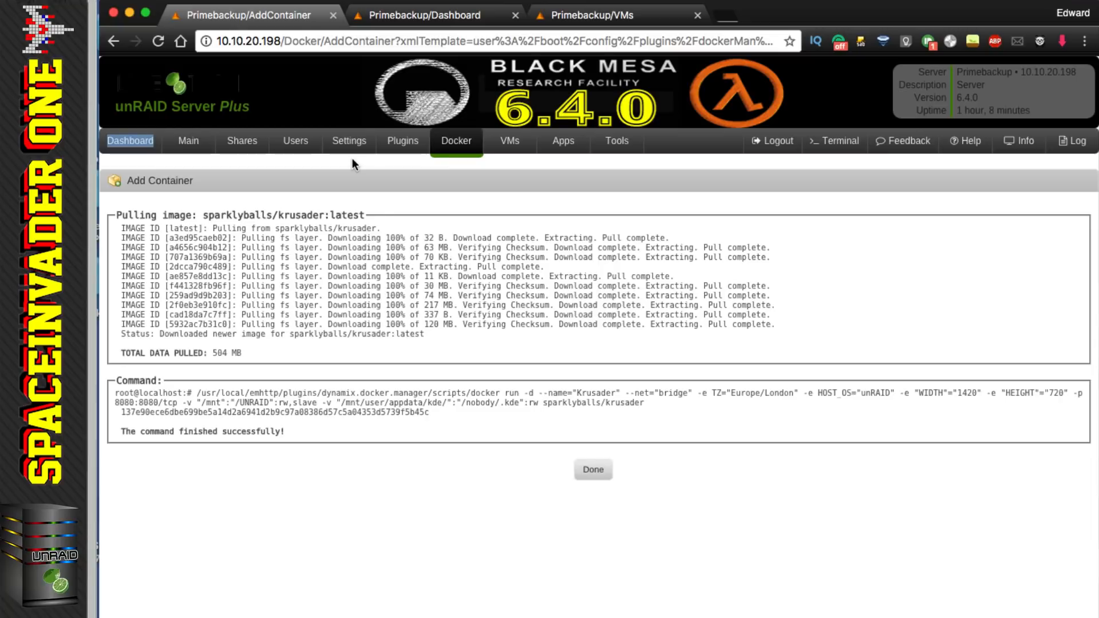
click(593, 470)
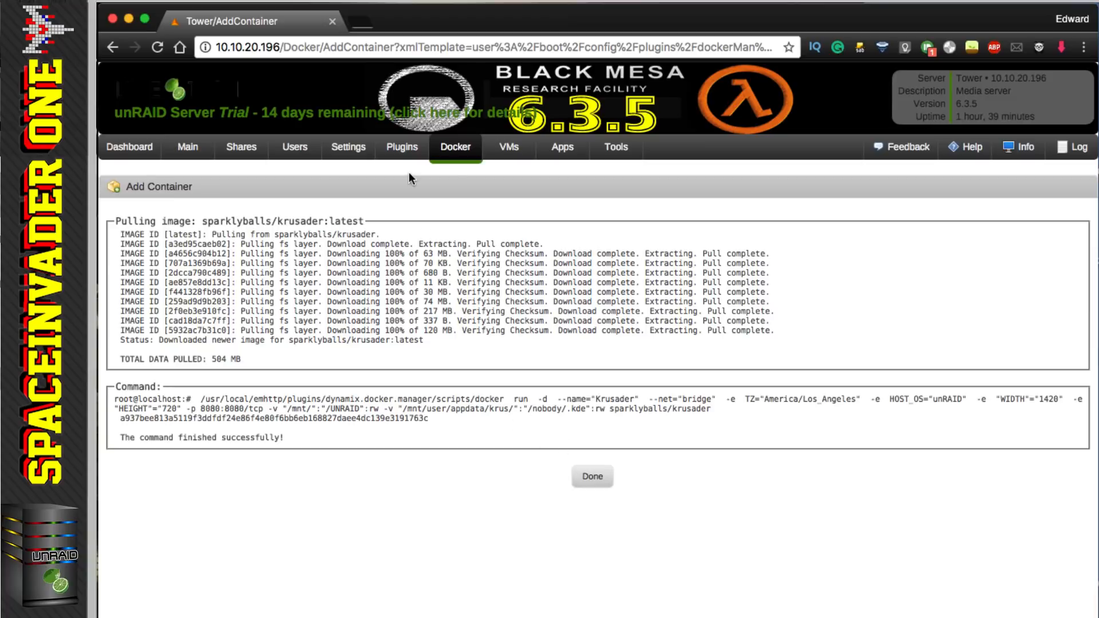
click(592, 476)
Step: Load the 6.3.5 Plugins page in a separate browser tab, view the Main page in the original tab, and close the extra tab
right_click(409, 155)
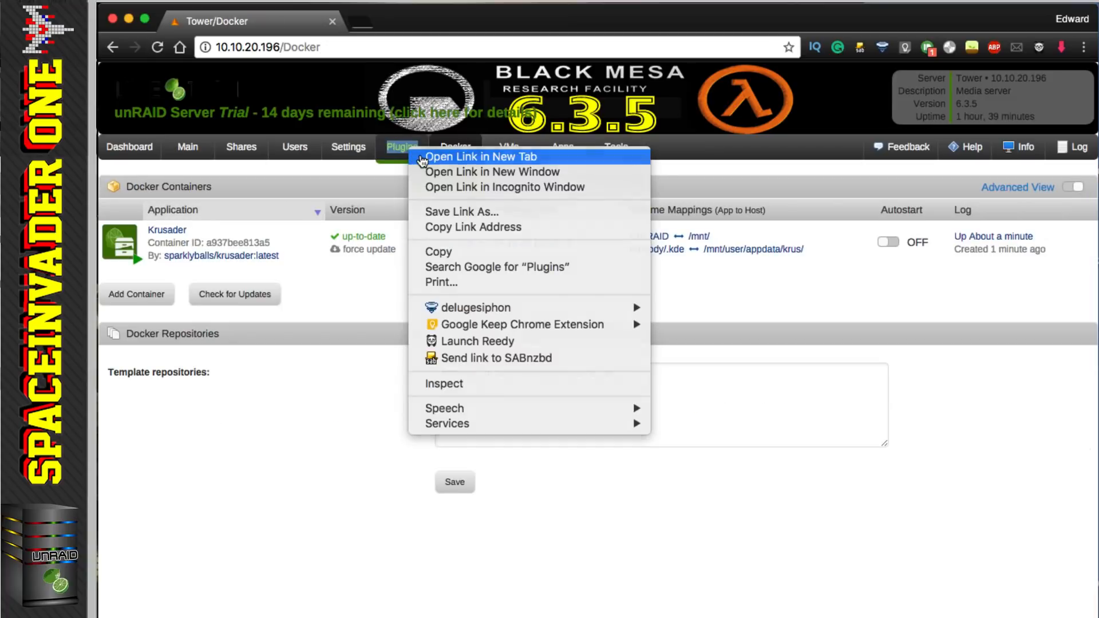
click(422, 158)
click(411, 21)
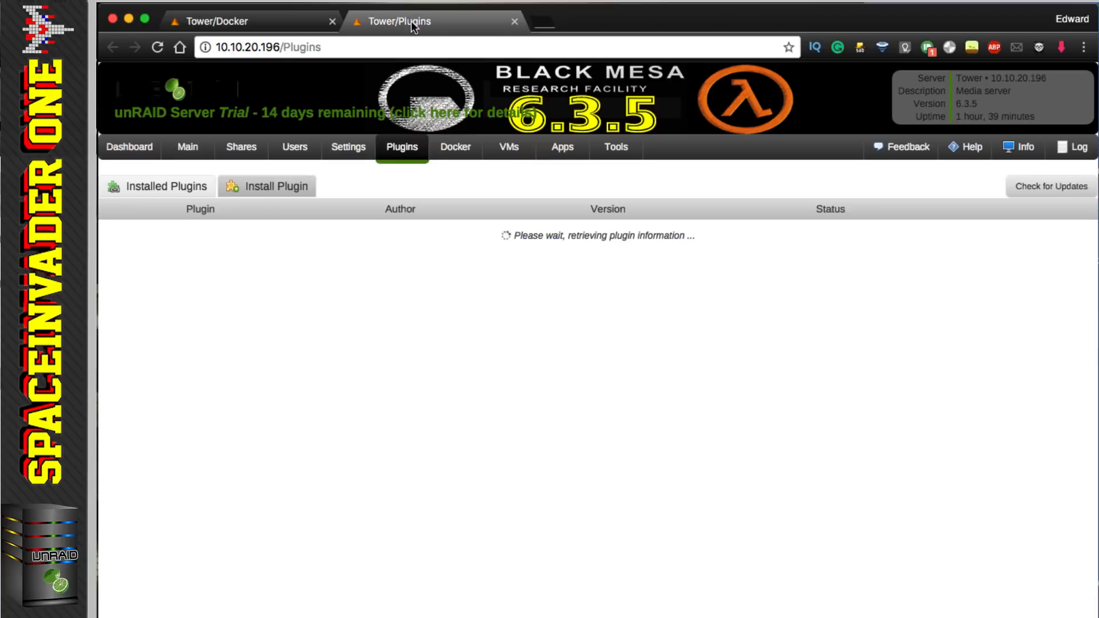
click(282, 21)
click(192, 157)
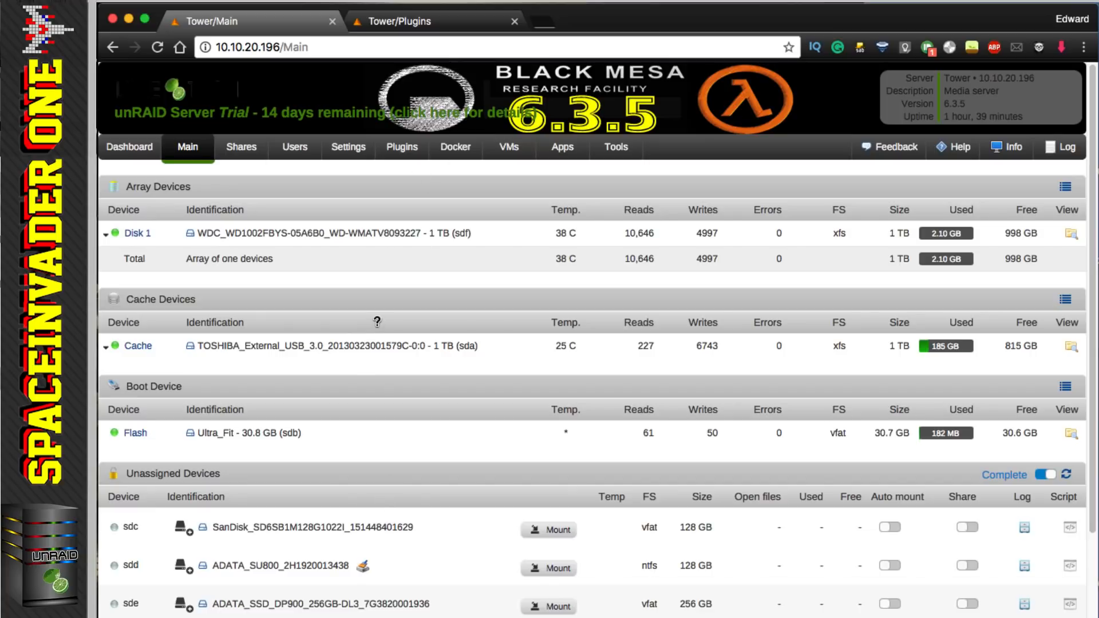
click(514, 23)
Step: Run ifconfig in the 6.4.0 server's built-in web terminal and close the terminal window
key(ctrl+Left)
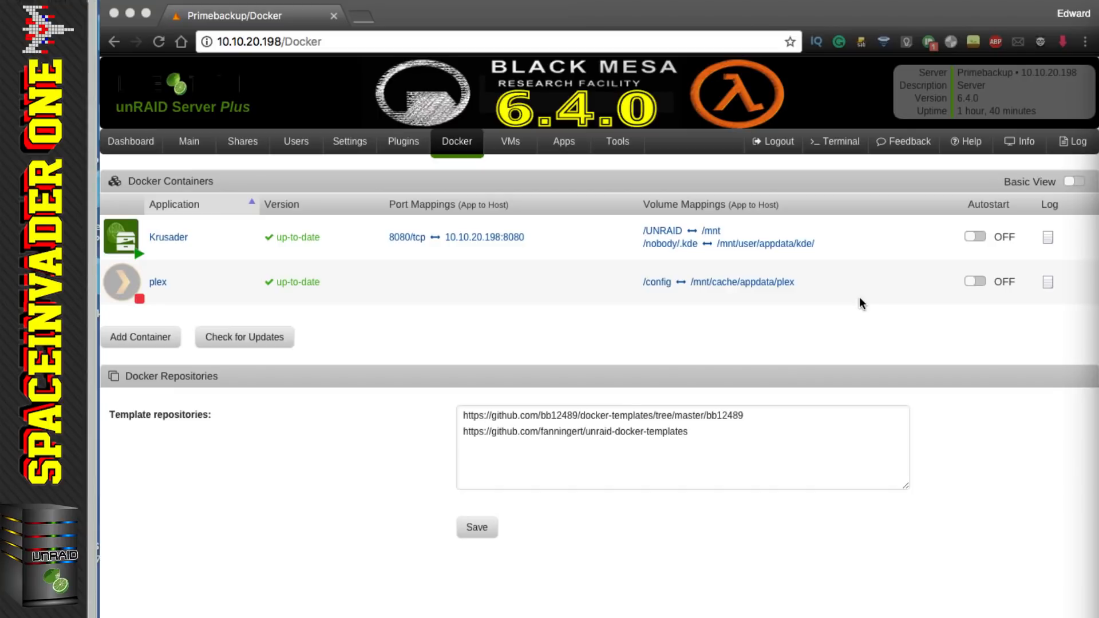
click(839, 142)
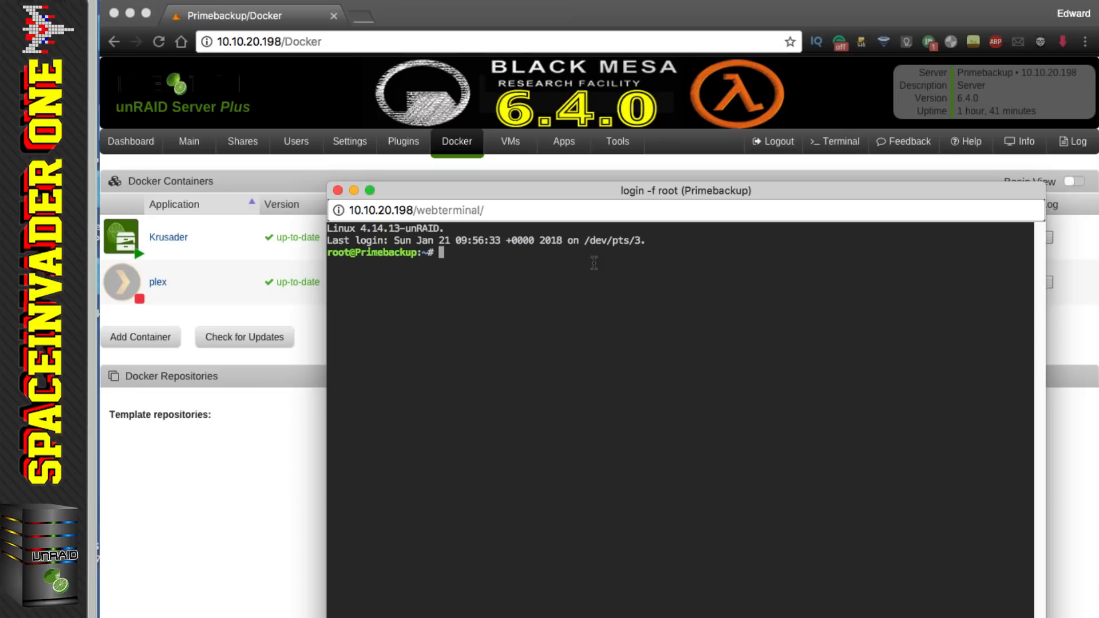
text(ifconfig)
key(Return)
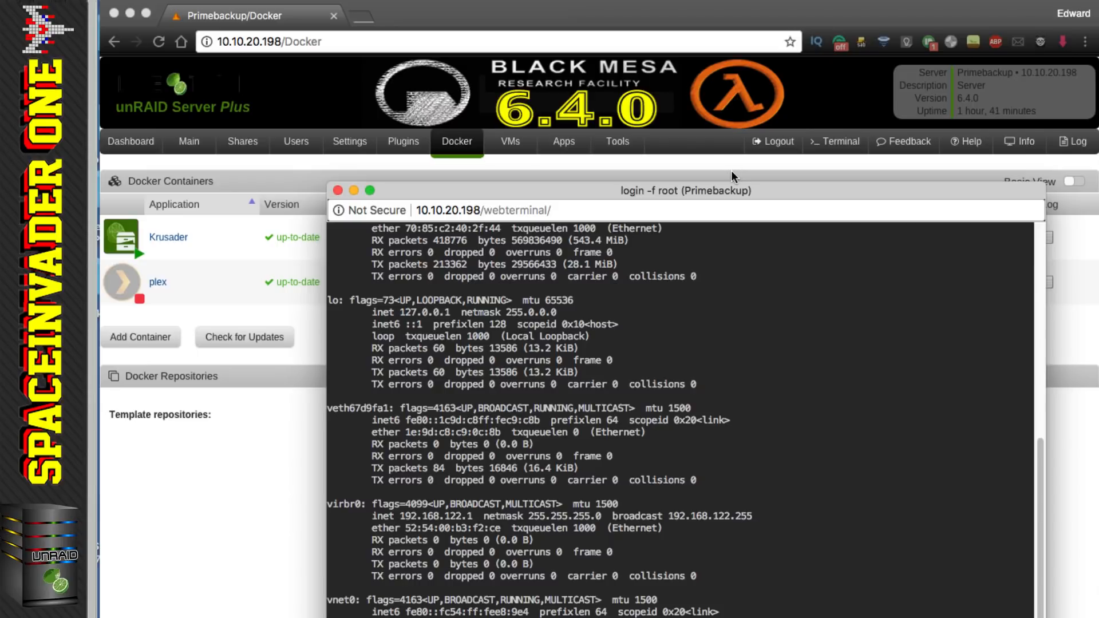
click(338, 190)
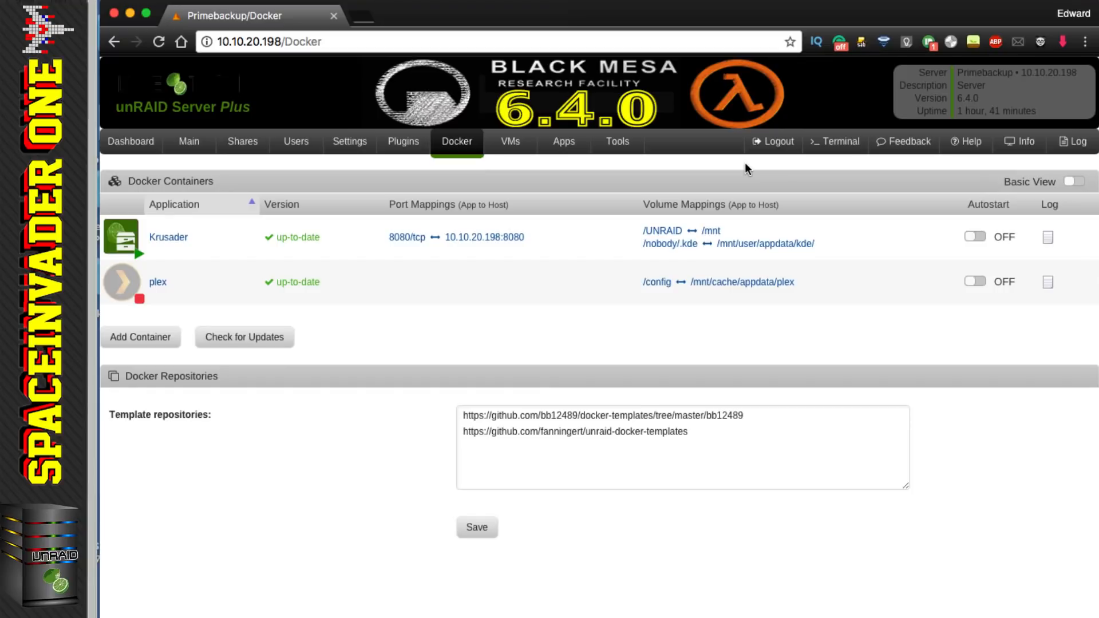
Step: Log out of the 6.4.0 server's web interface and log back in as root with the saved password
click(777, 143)
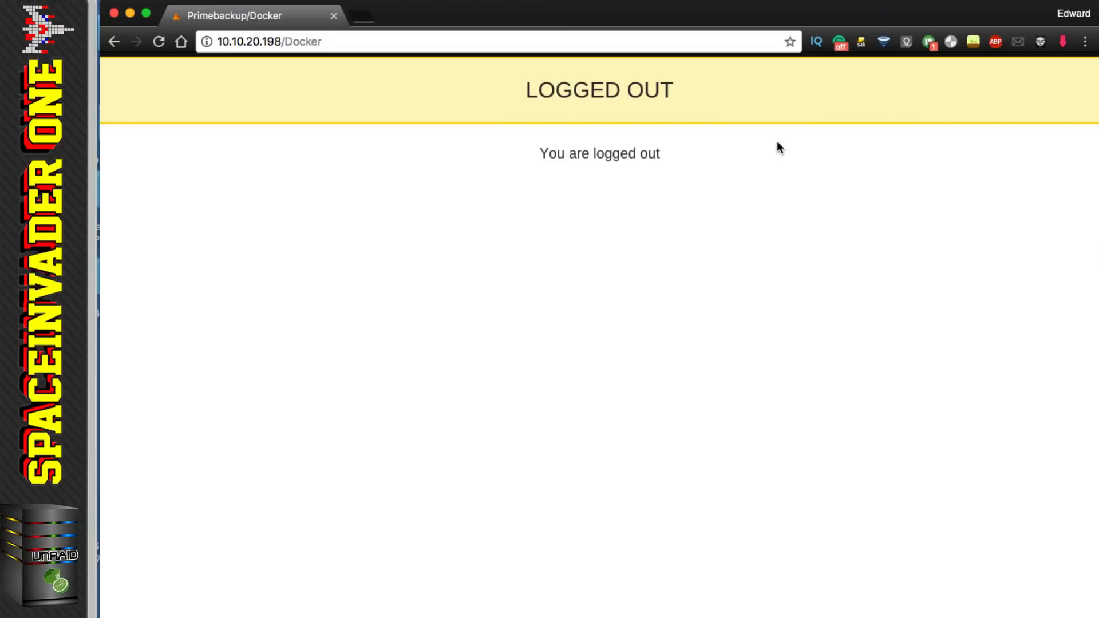
click(158, 43)
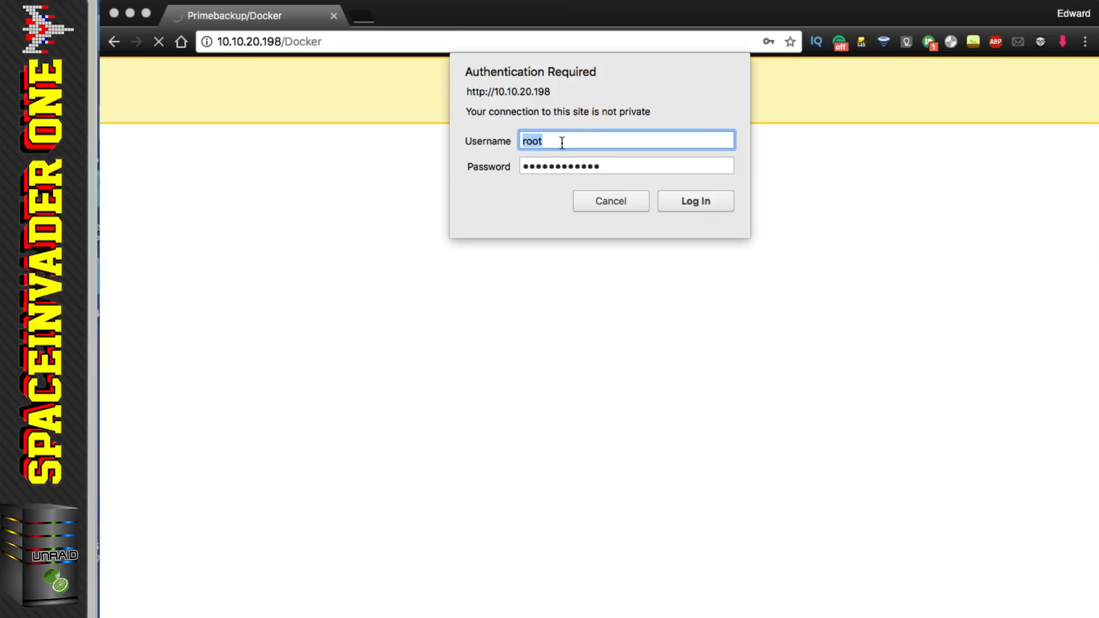
click(685, 201)
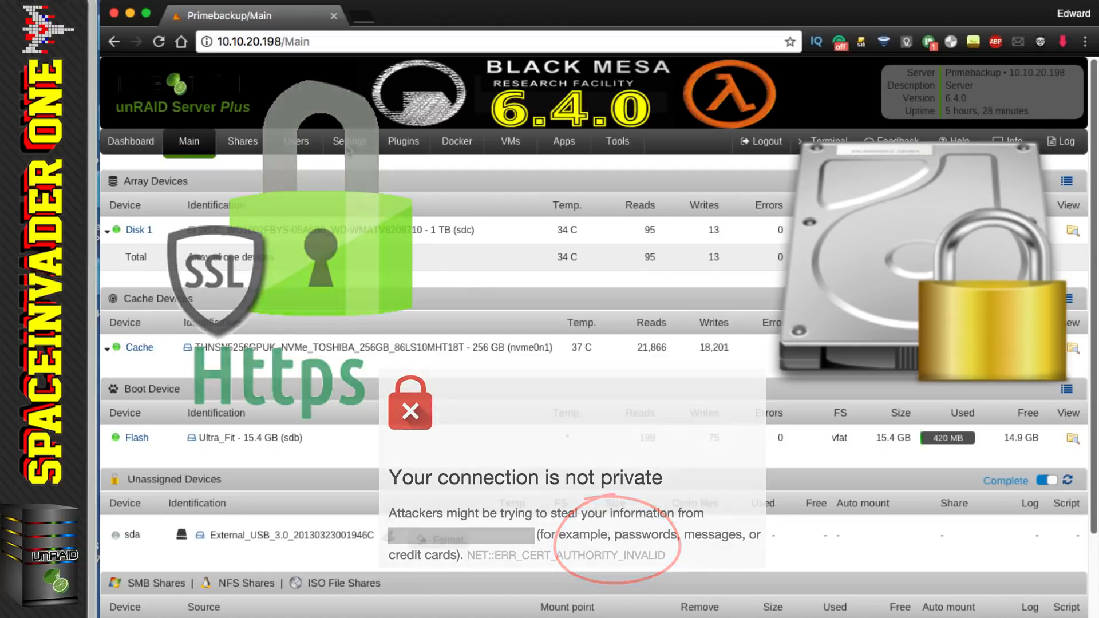
Step: Examine the default file system options in the 6.4.0 server's disk settings and return to the Main page
click(347, 148)
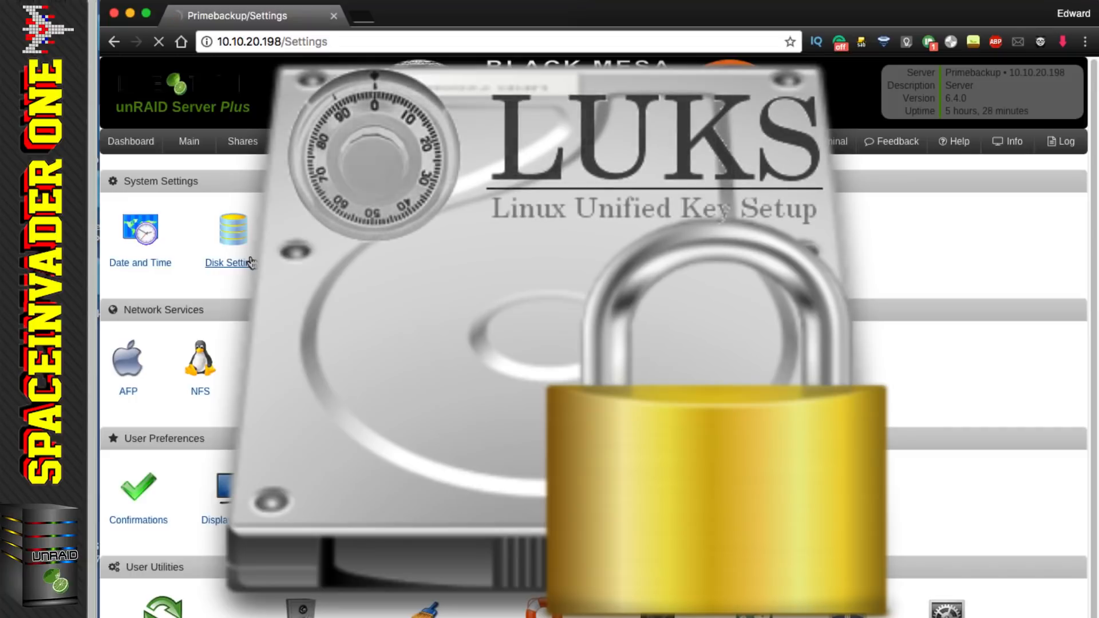
click(250, 262)
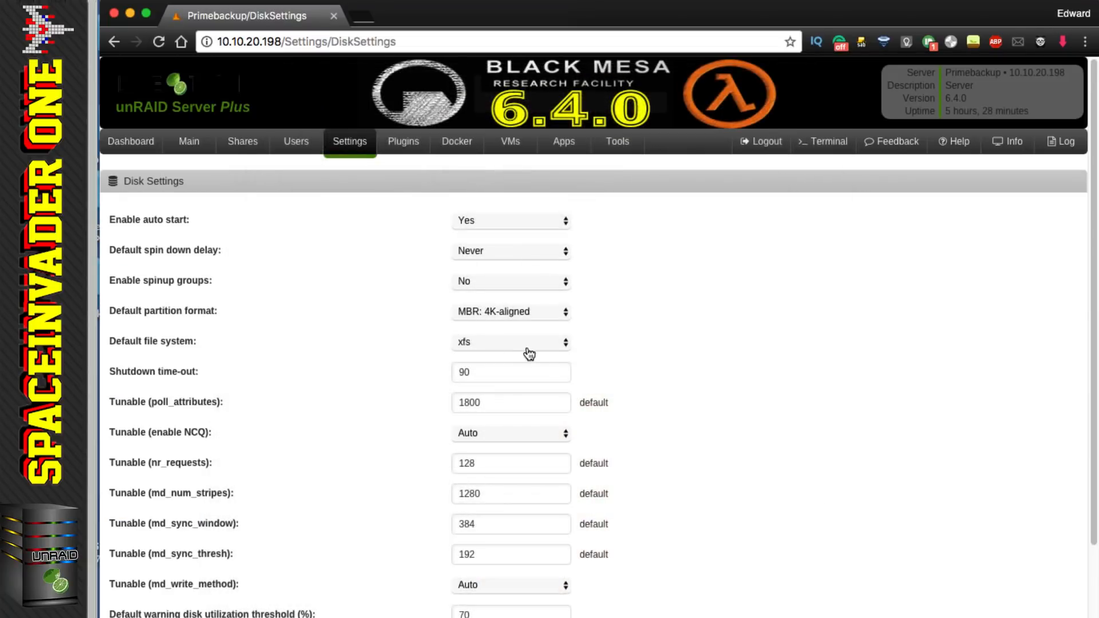
click(537, 342)
click(200, 145)
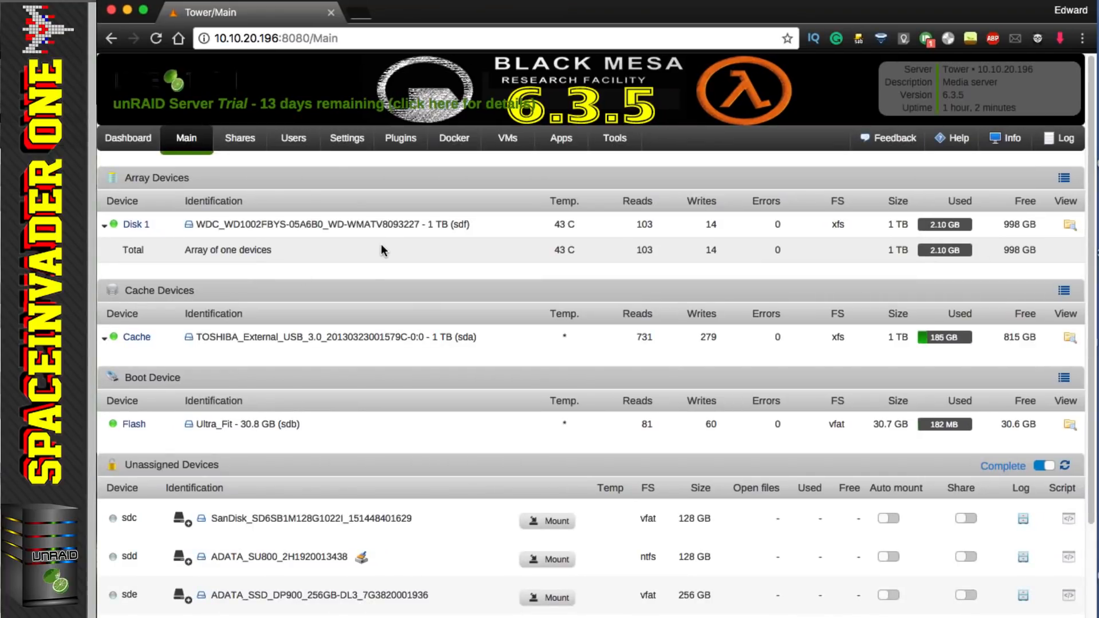
Step: Check all installed plugins on the 6.3.5 server for updates and dismiss the update check report
click(399, 146)
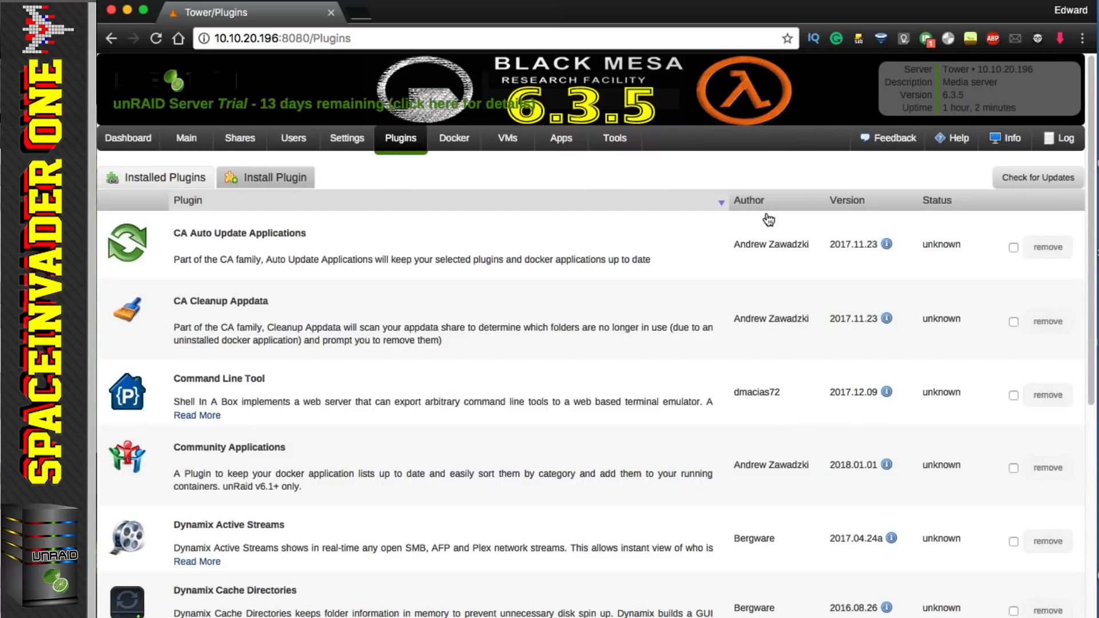
click(1025, 178)
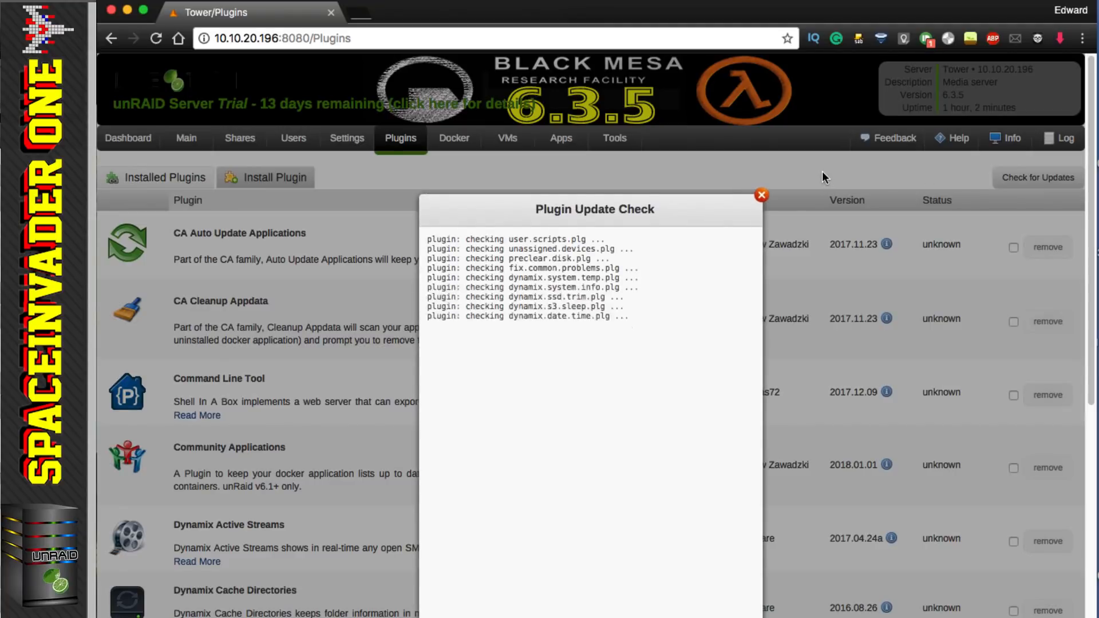
click(585, 432)
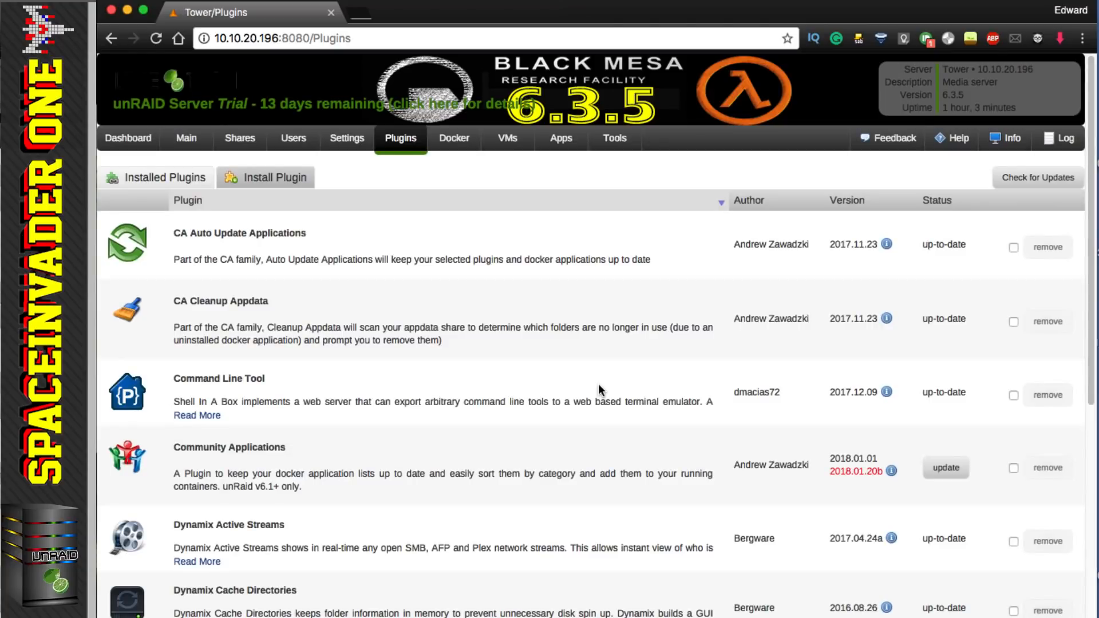
Step: Update the Community Applications plugin and review the installed plugins list for other available updates
click(939, 470)
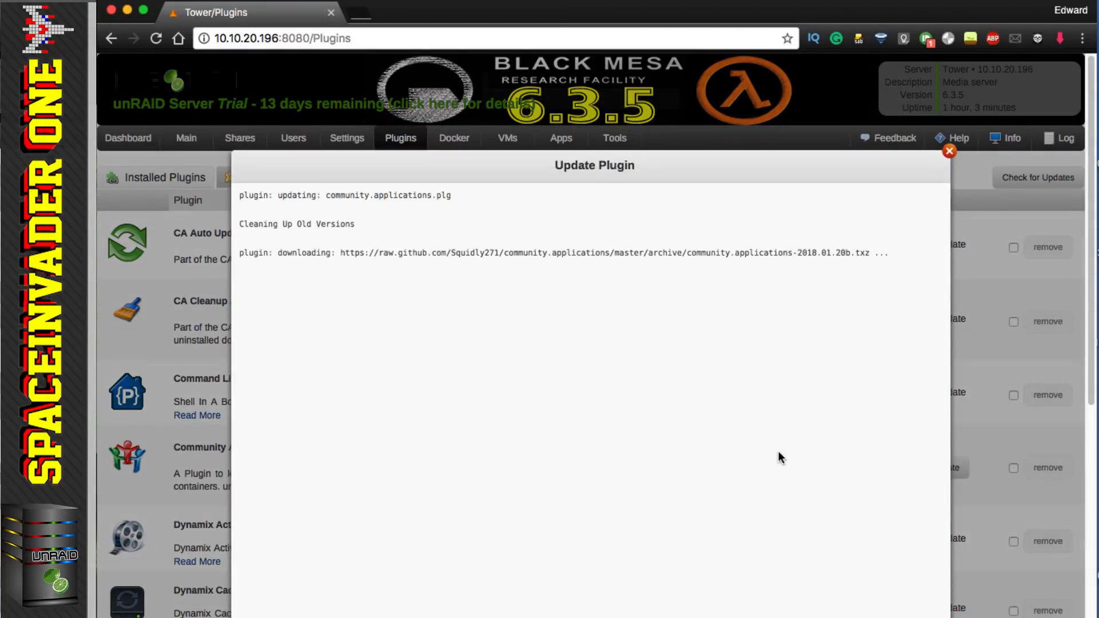
click(584, 483)
scroll(596, 312, down, 10)
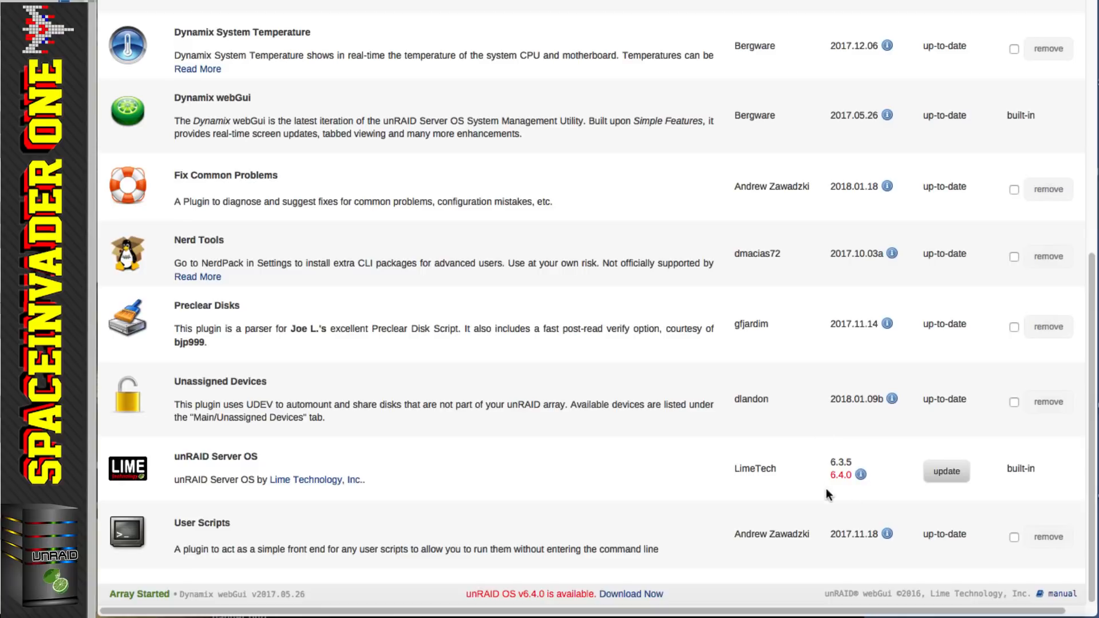
scroll(821, 438, up, 5)
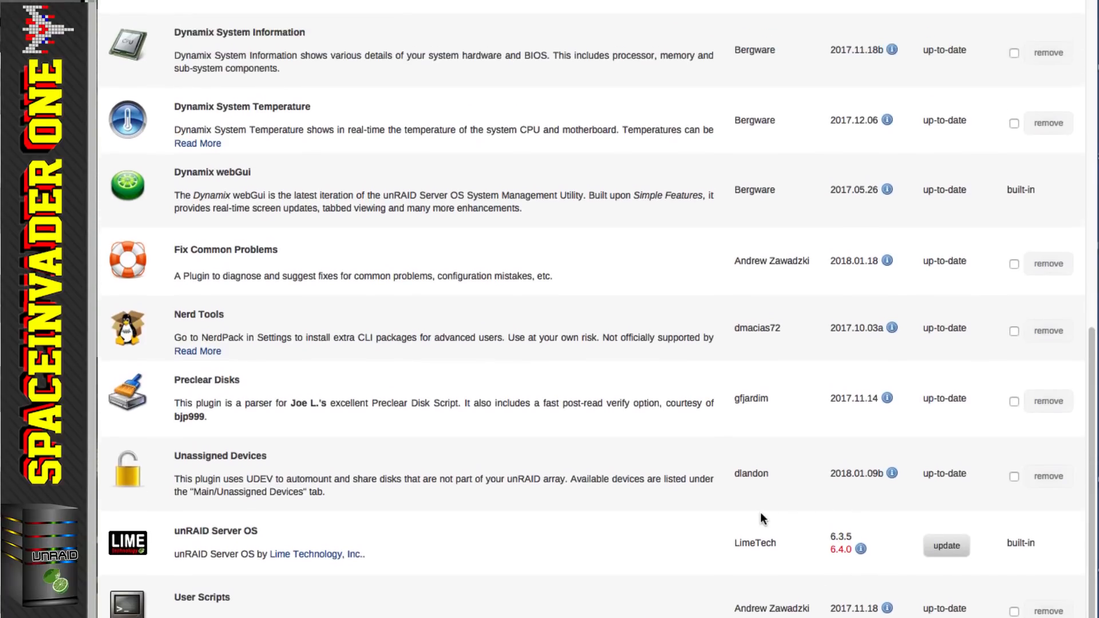
scroll(458, 286, up, 15)
Step: Check the Docker containers for updates and remove the pipework-1.1.6 container together with its image
click(455, 145)
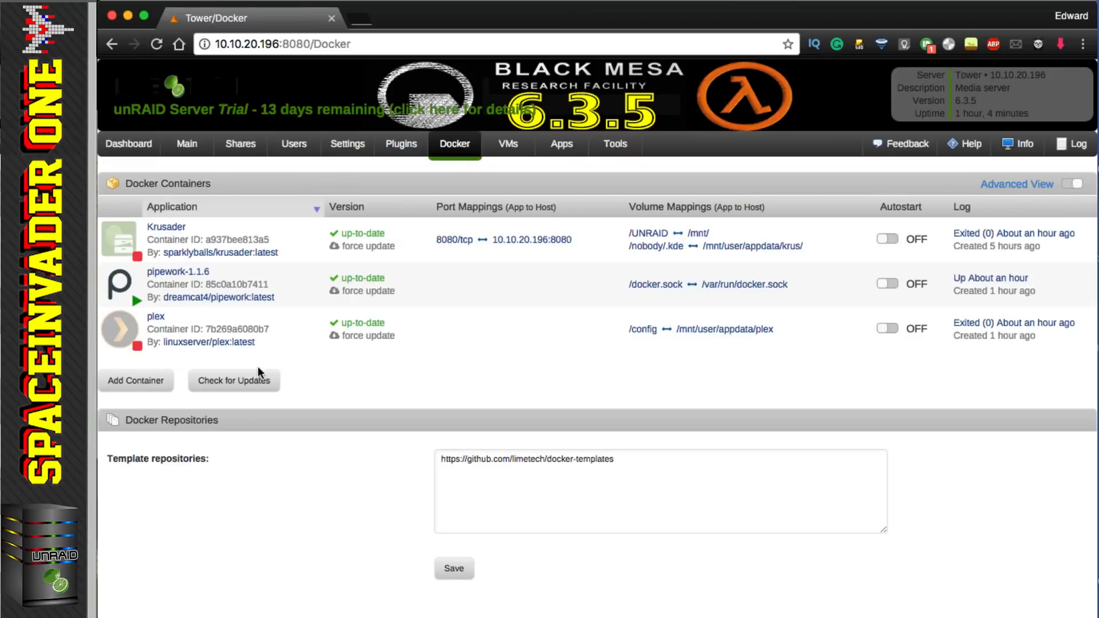
click(246, 387)
click(125, 286)
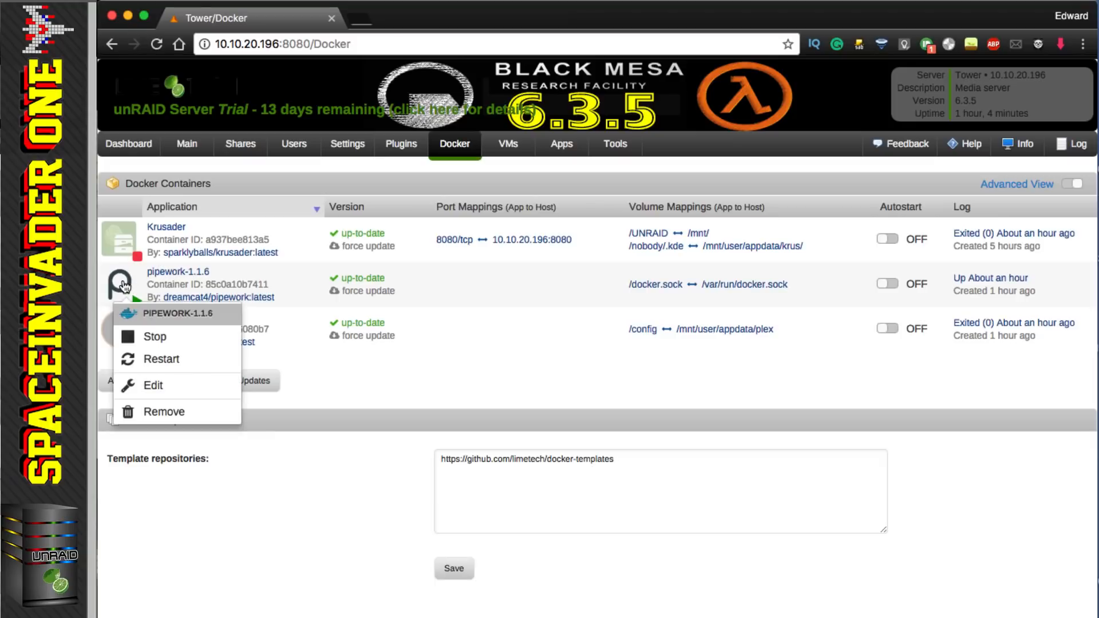
click(165, 411)
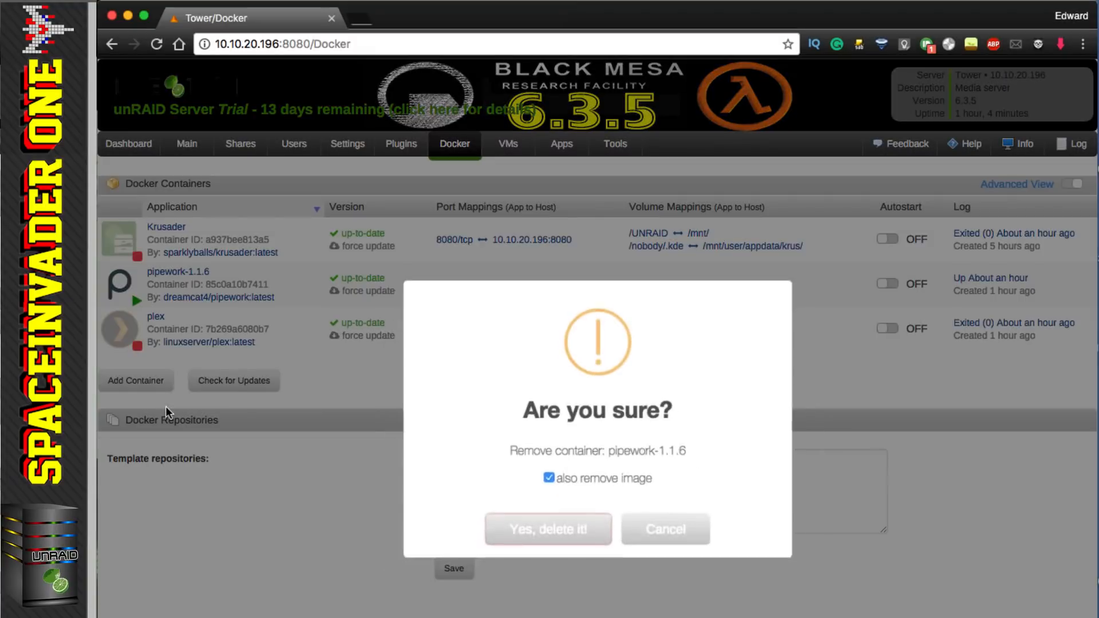
click(522, 538)
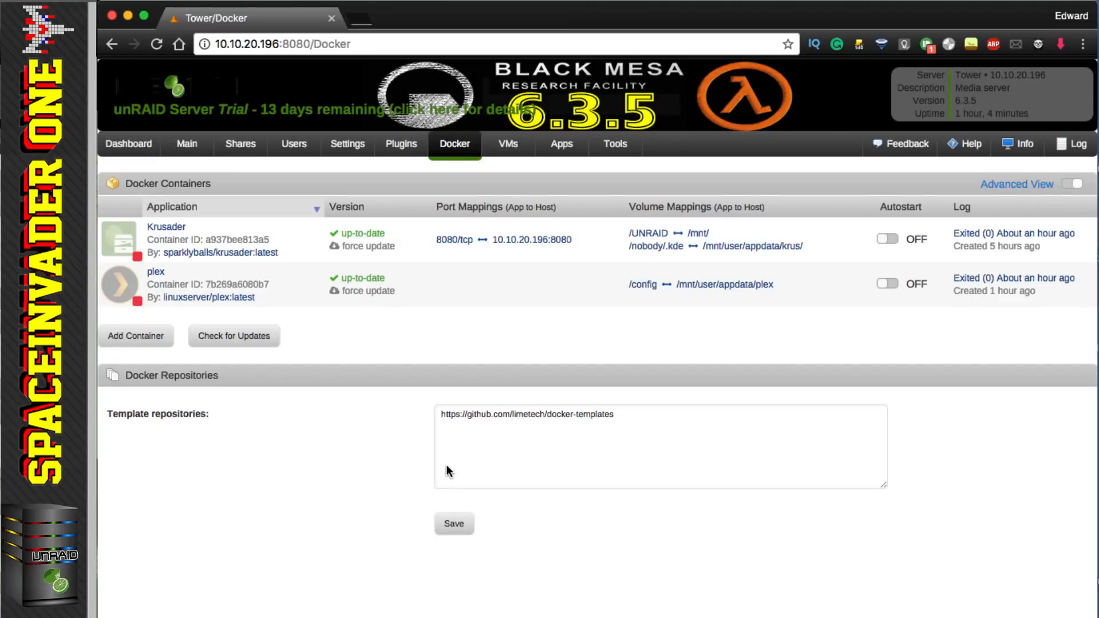
Step: Set the VM Manager's default ISO storage path to /mnt/user/isos/, apply it and return to the settings overview
click(347, 147)
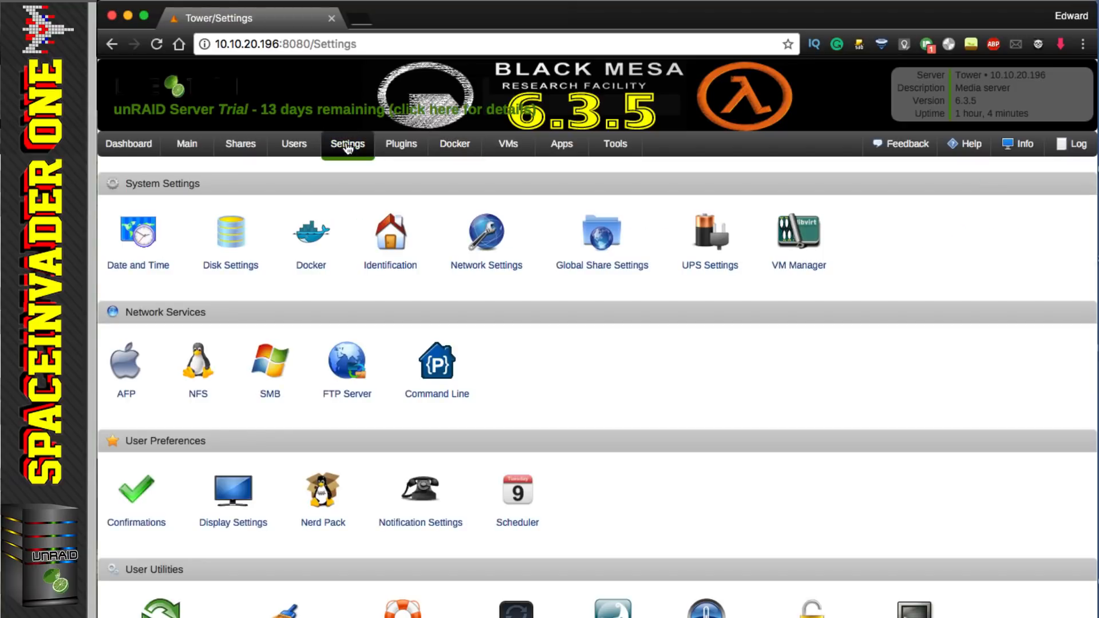
click(800, 267)
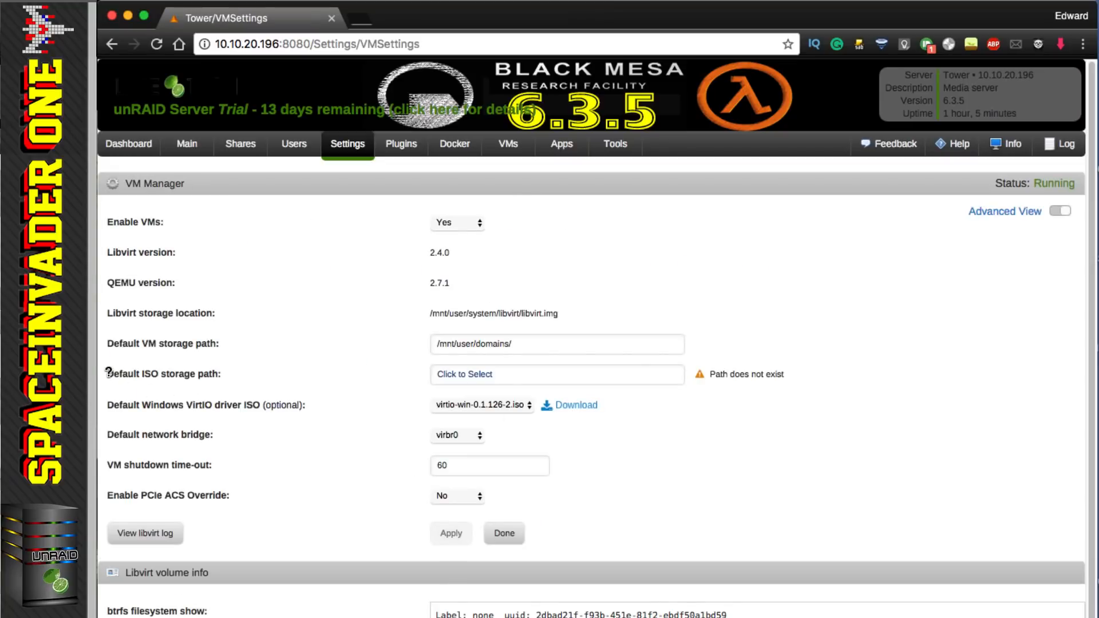
drag(229, 375, 109, 374)
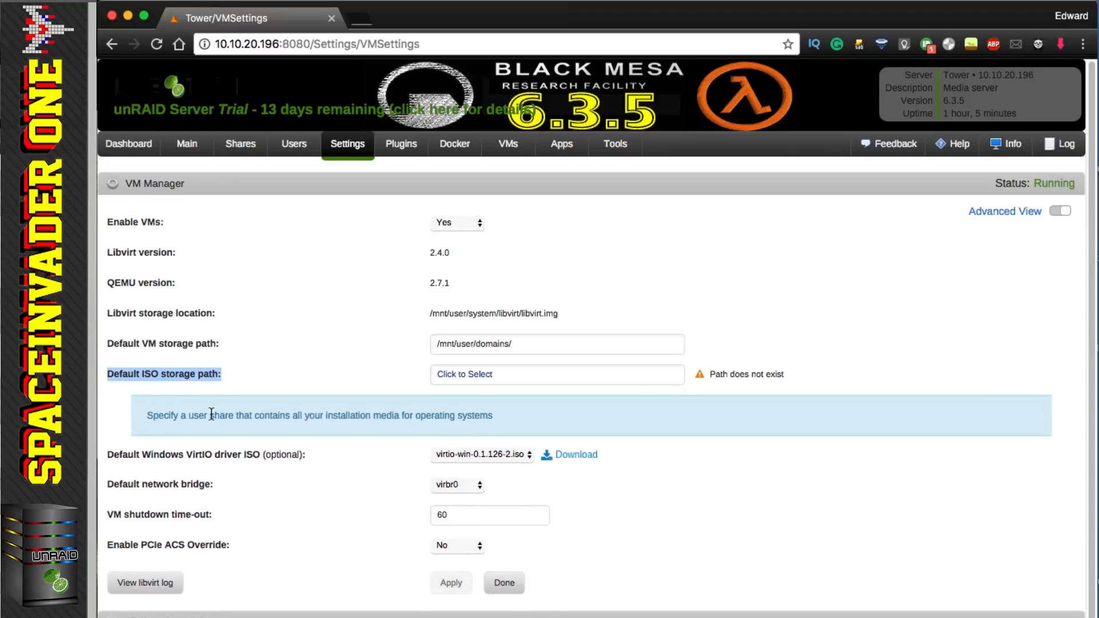
click(789, 378)
drag(788, 377, 707, 376)
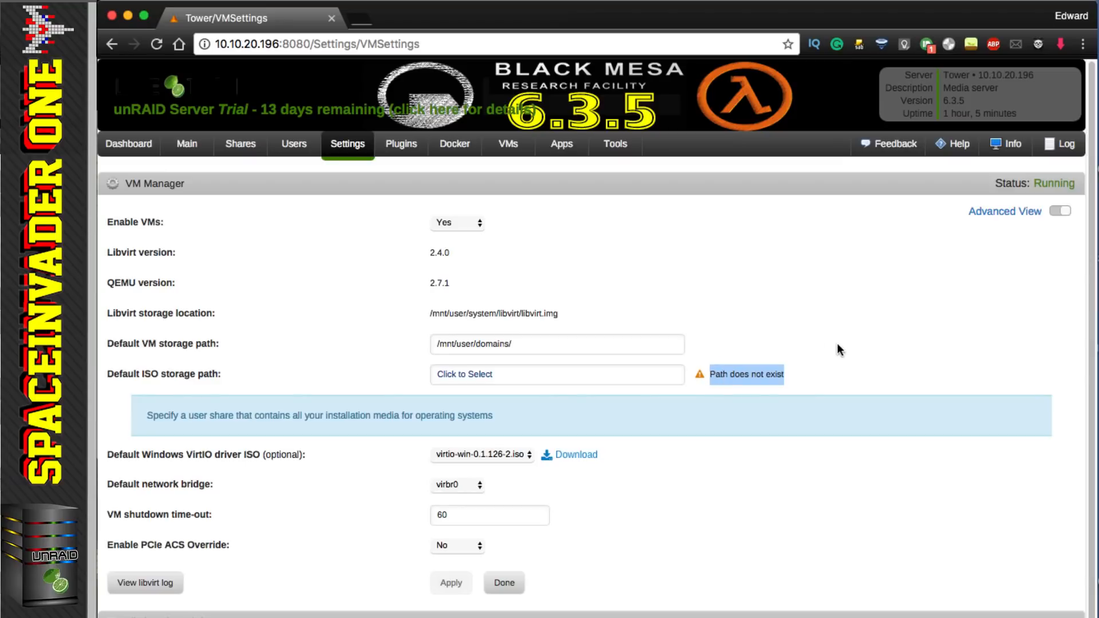
click(480, 376)
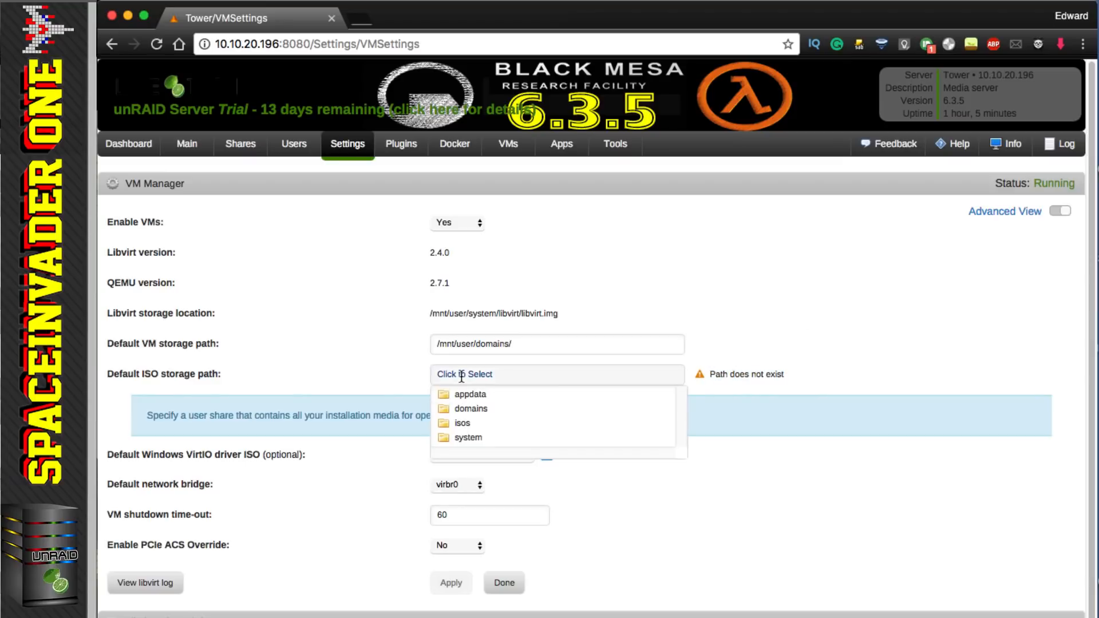
click(458, 422)
click(452, 537)
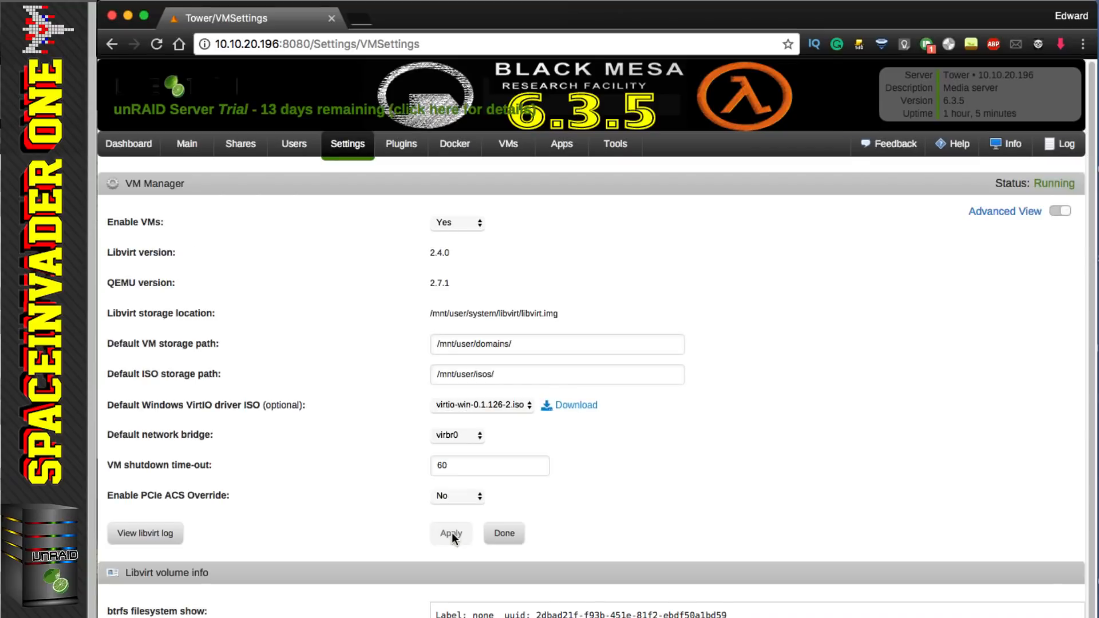
click(504, 533)
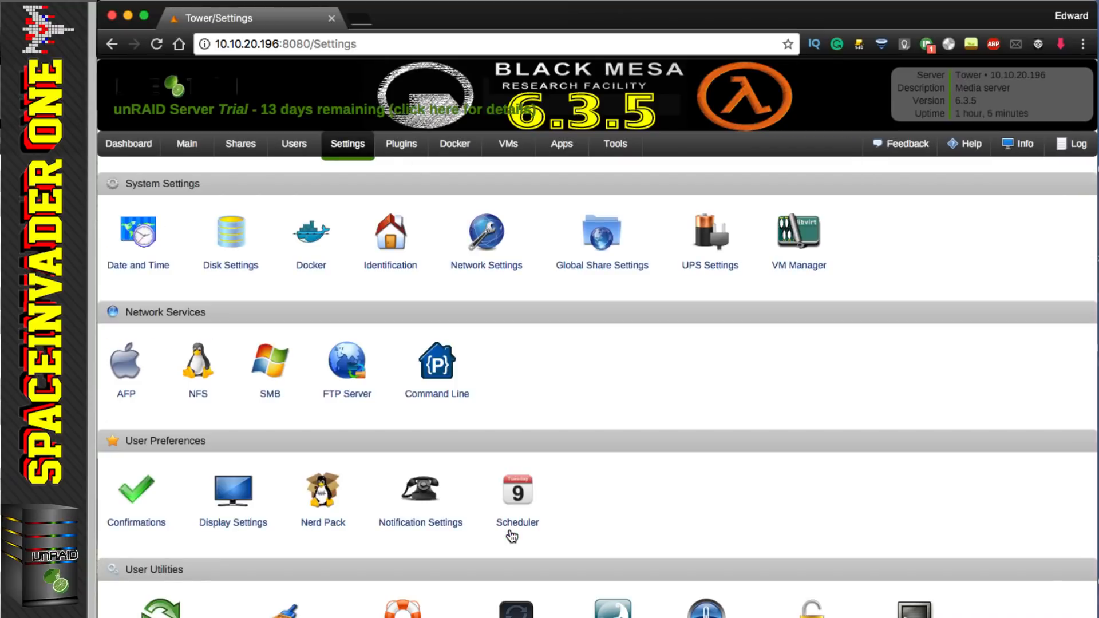
Step: Remove the Dynamix S3 Sleep plugin from the installed plugins and dismiss the removal report
click(410, 149)
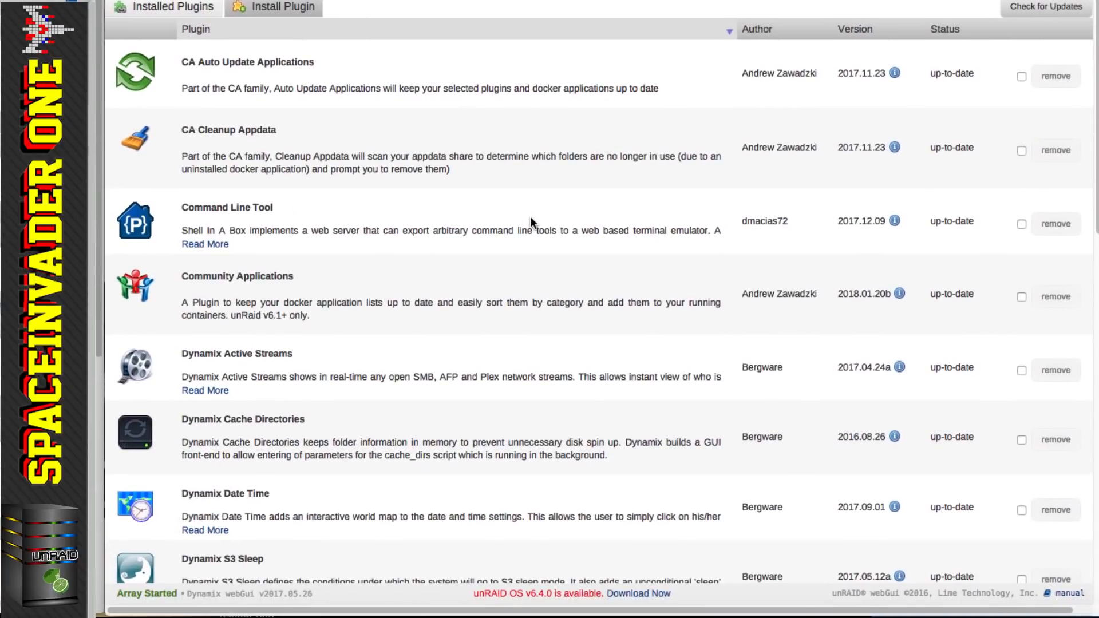
scroll(522, 364, down, 2)
click(1021, 532)
click(1056, 532)
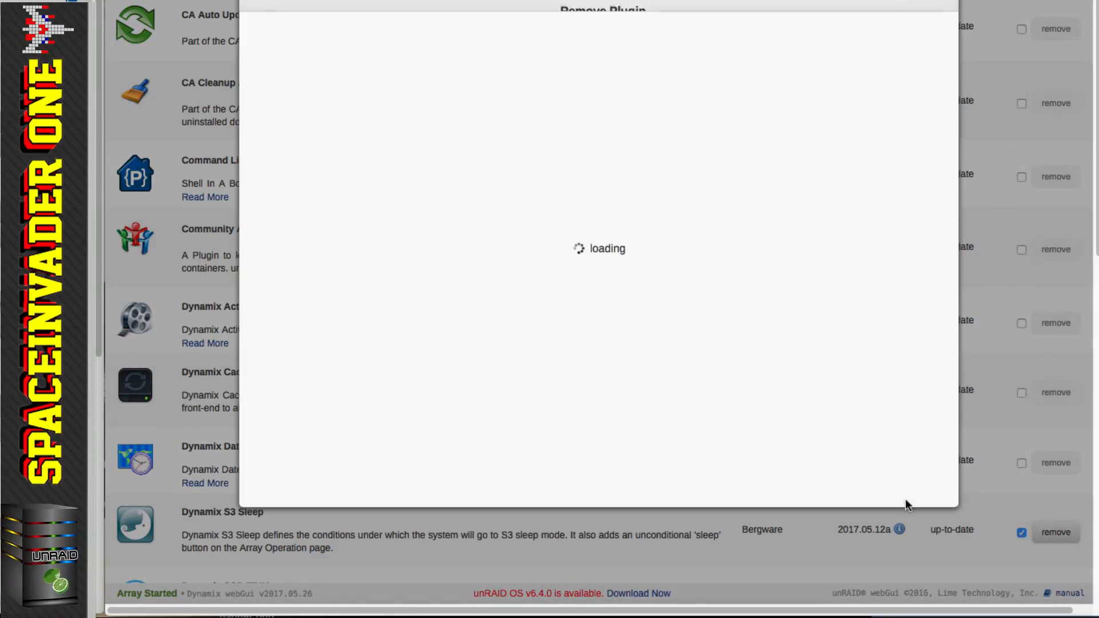
click(589, 276)
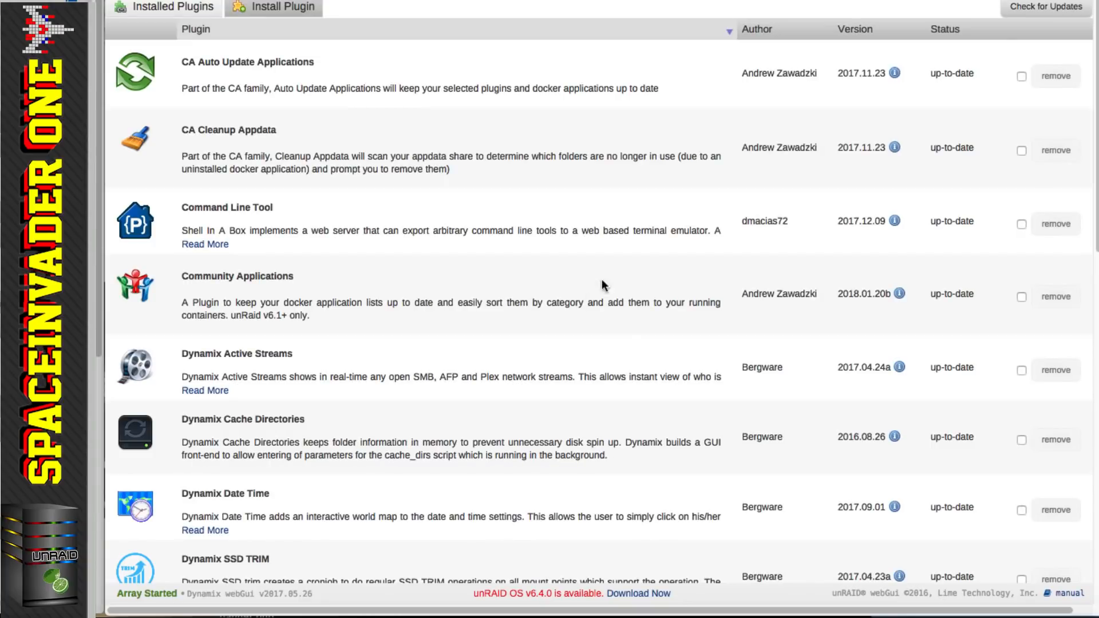
Step: Remove the Preclear Disks plugin and dismiss the removal report
scroll(526, 212, down, 7)
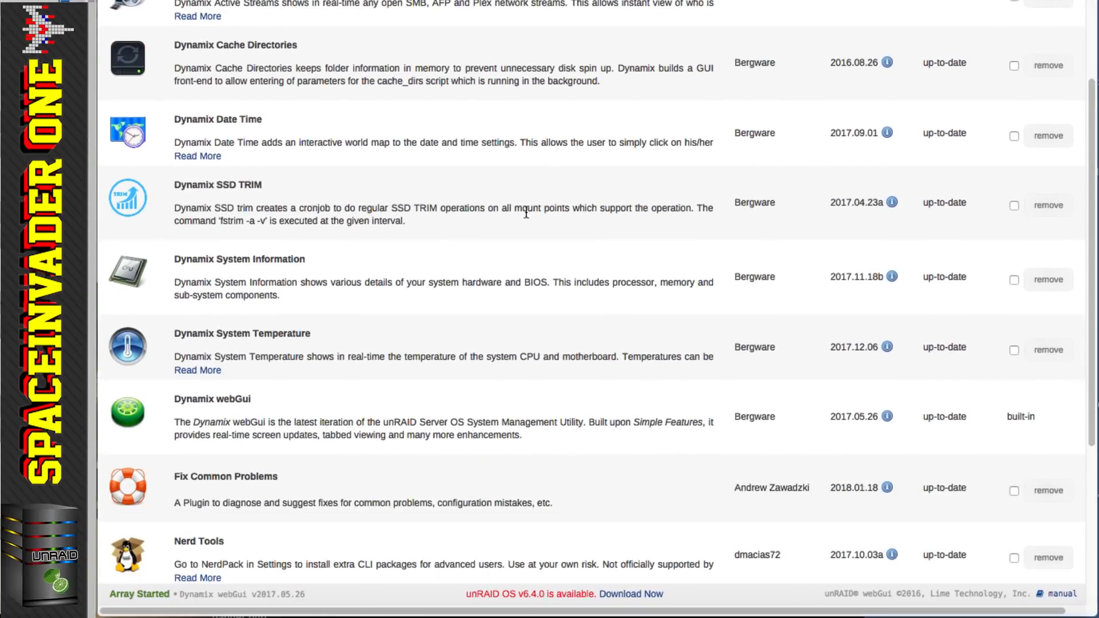
scroll(525, 212, down, 2)
click(1014, 521)
click(1044, 523)
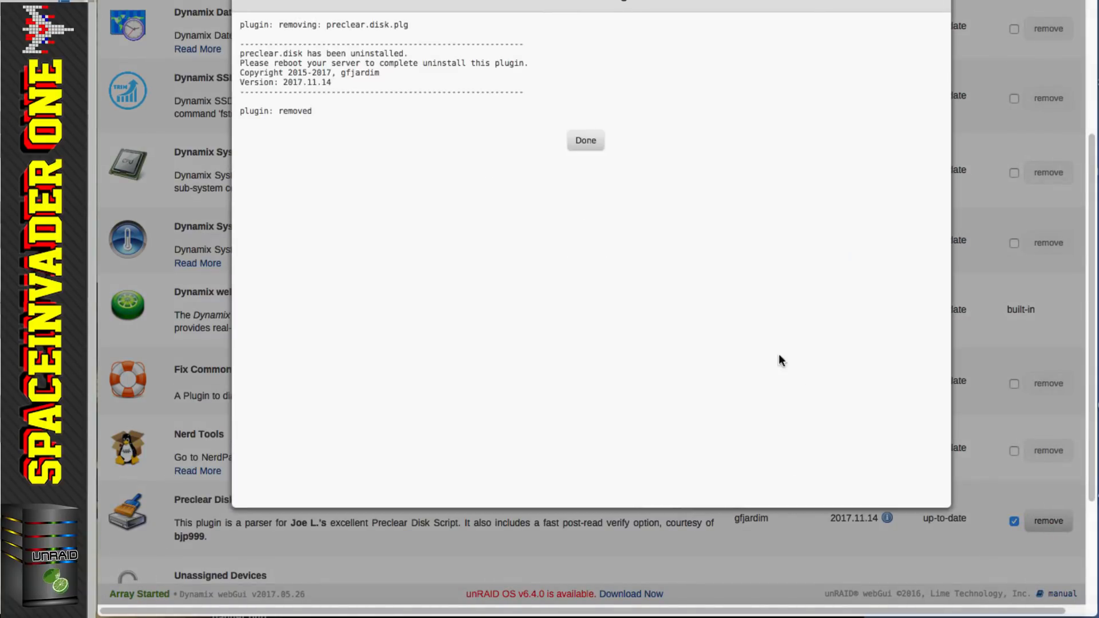
click(591, 142)
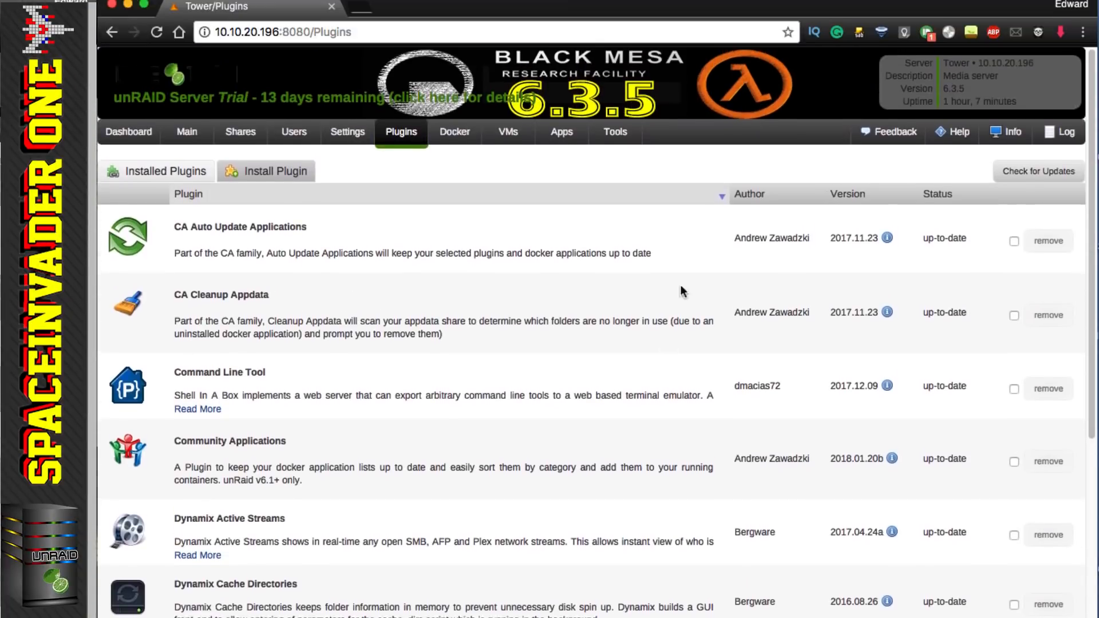
Step: Rescan the server with Fix Common Problems and go to the Main page
scroll(355, 400, down, 6)
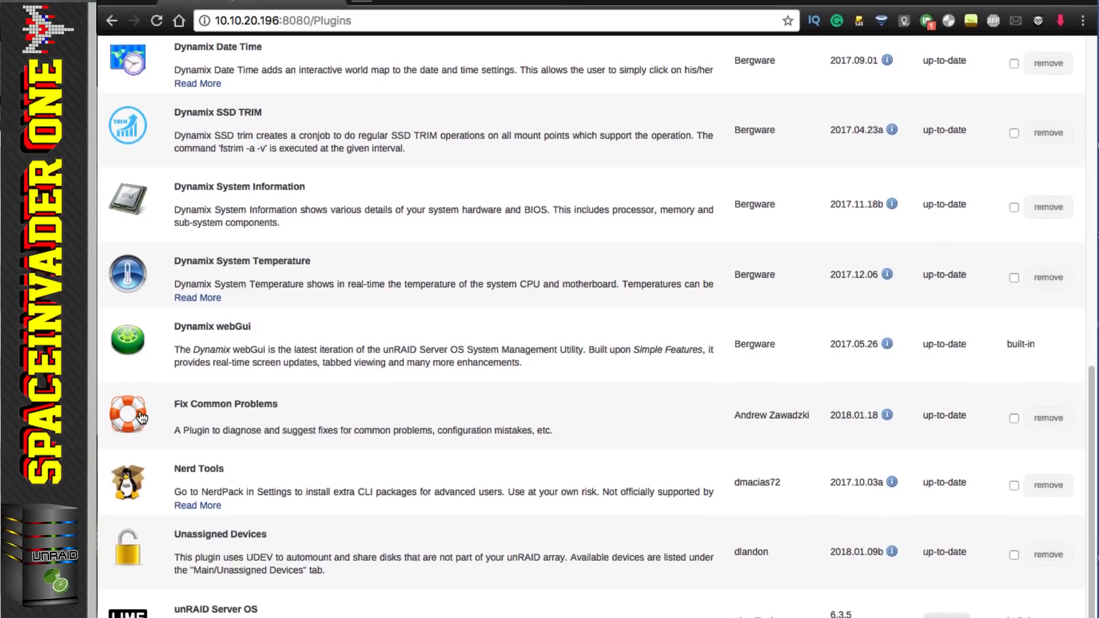
click(141, 419)
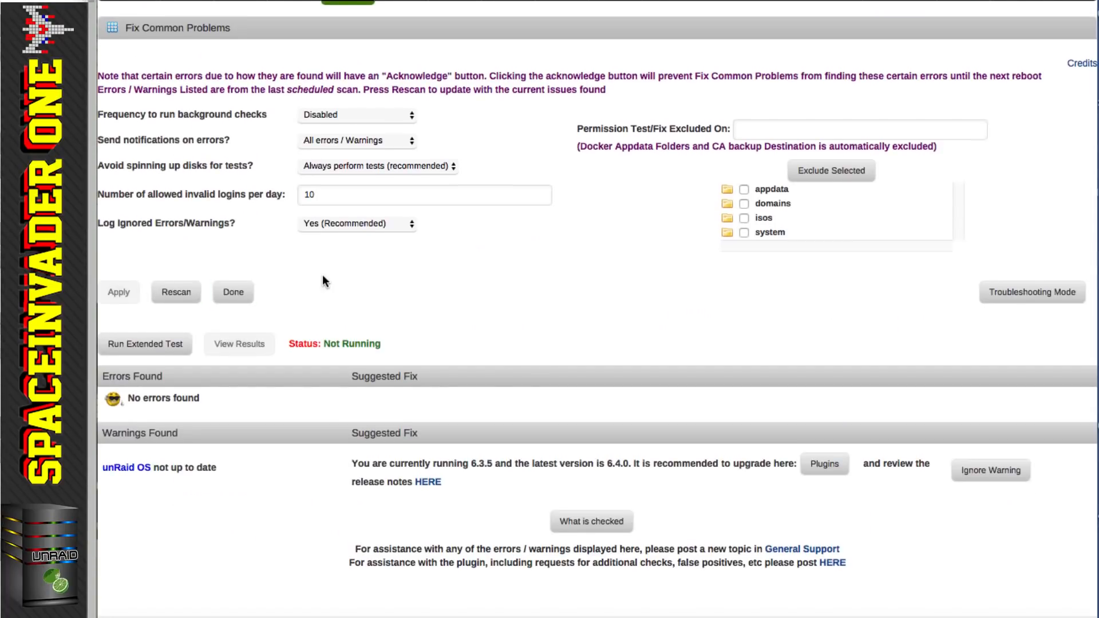
click(181, 292)
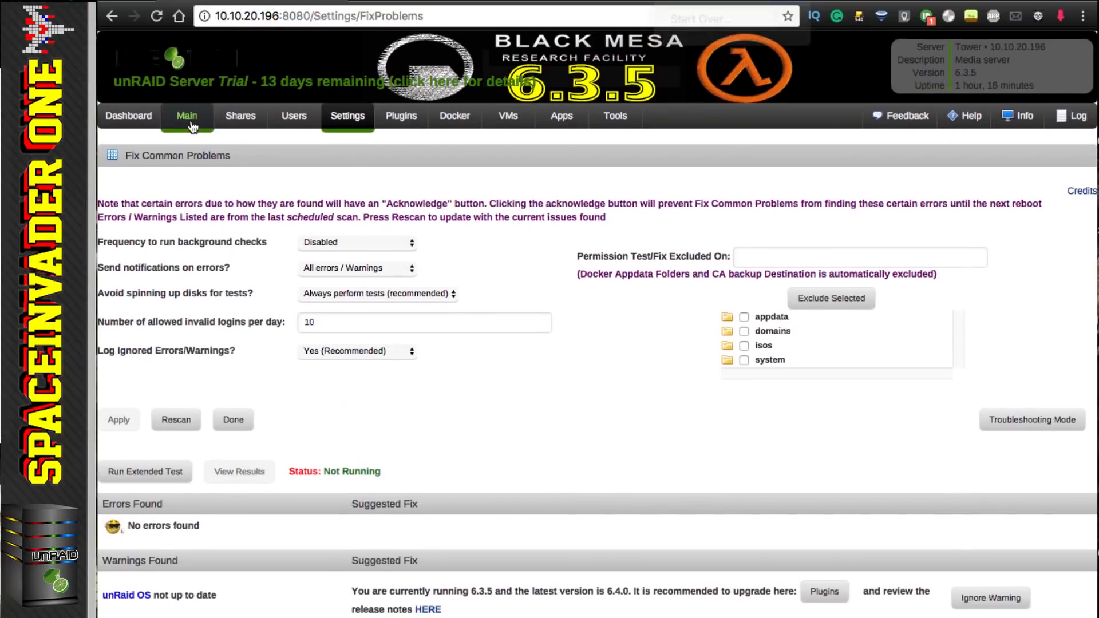
click(193, 153)
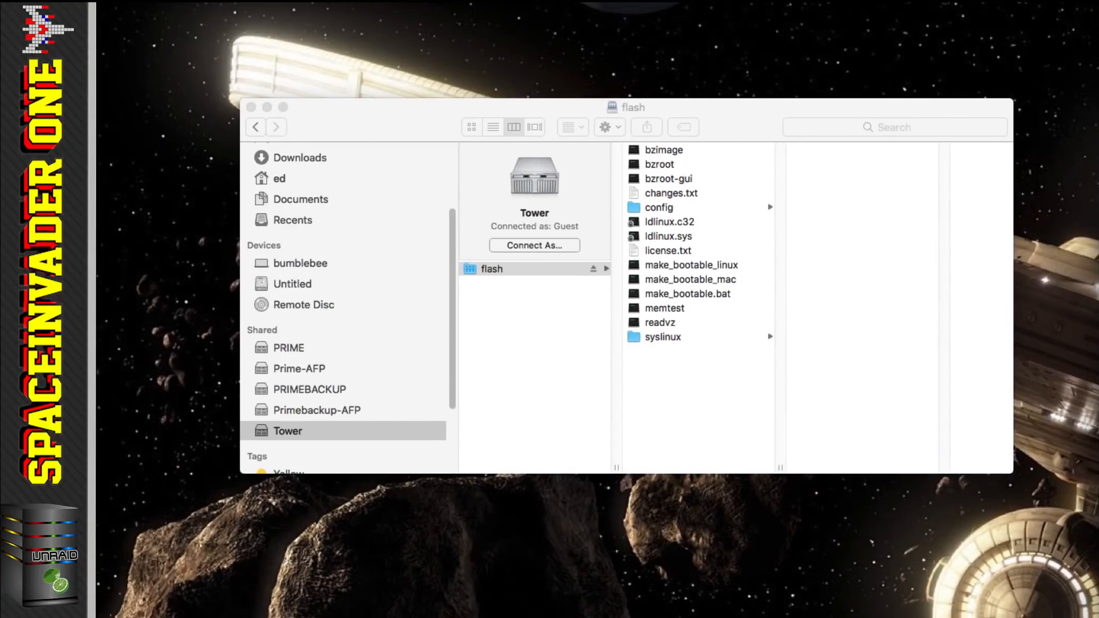
Step: Open the go file from the config folder of the Tower flash share in TextMate
click(665, 211)
click(802, 208)
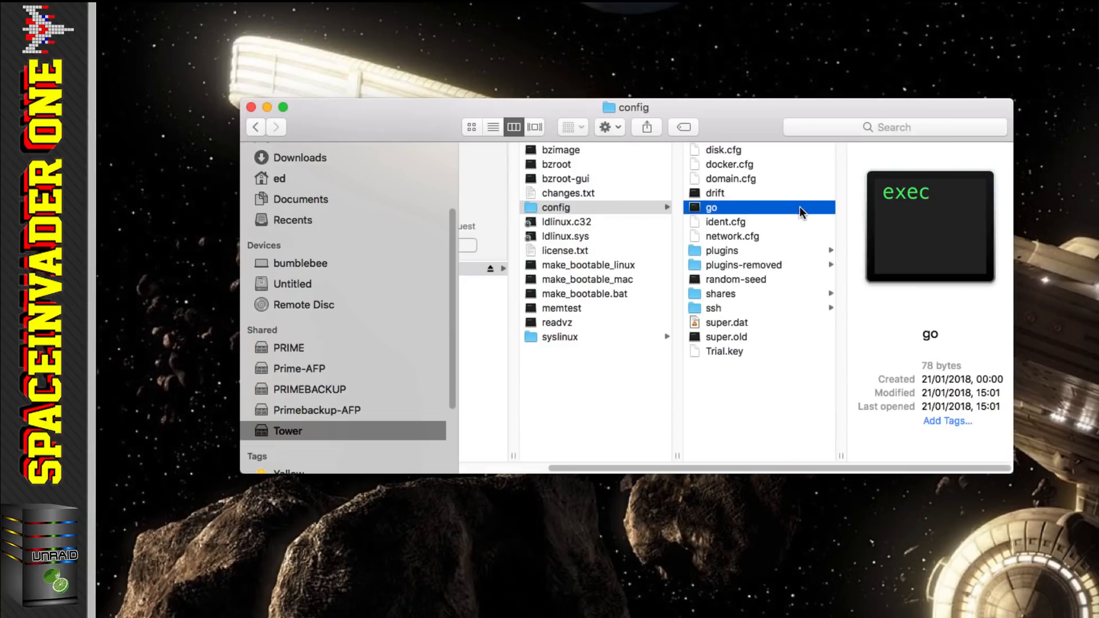
right_click(741, 211)
click(964, 288)
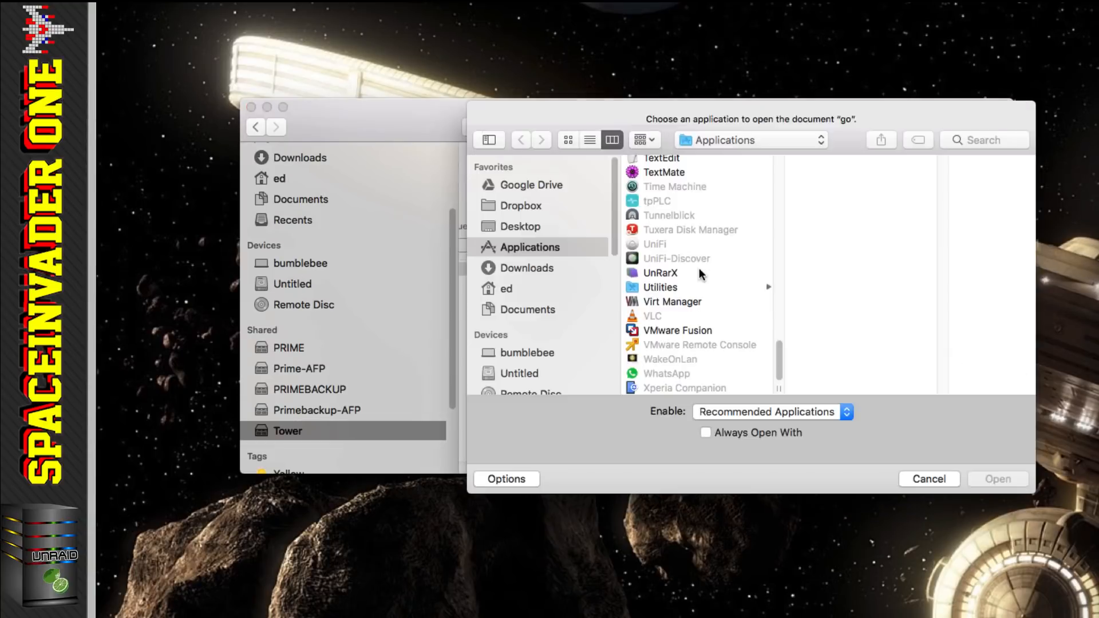
key(Return)
Step: Delete the "-p 8080" port option from the emhttp line in the go file, then save and close the file
double_click(611, 298)
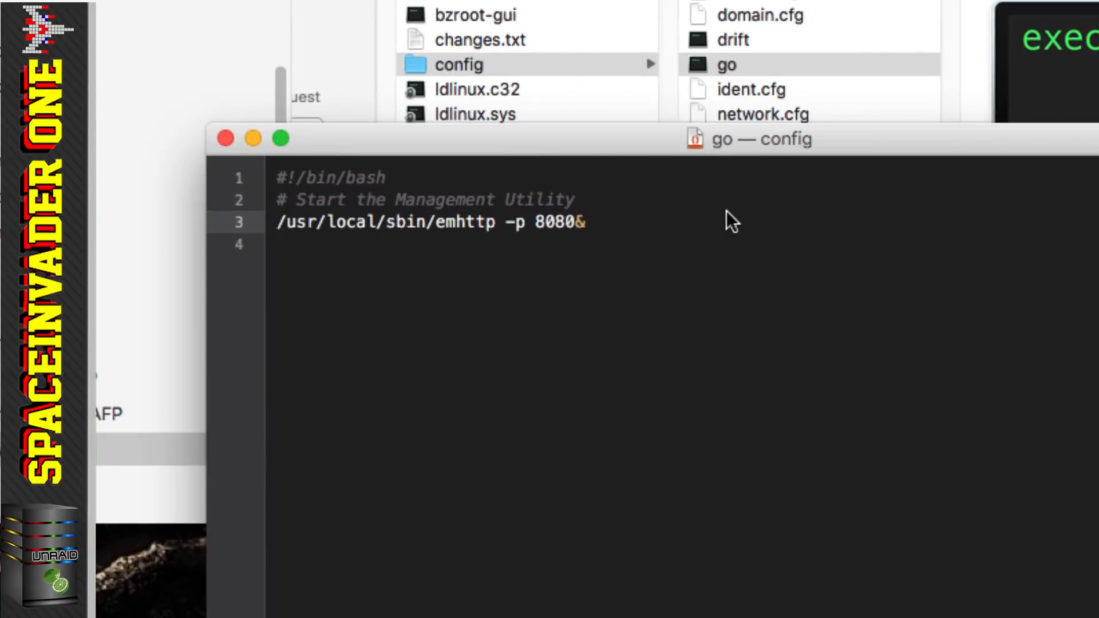
key(BackSpace)
key(BackSpace)
key(BackSpace)
key(BackSpace)
key(BackSpace)
key(BackSpace)
key(BackSpace)
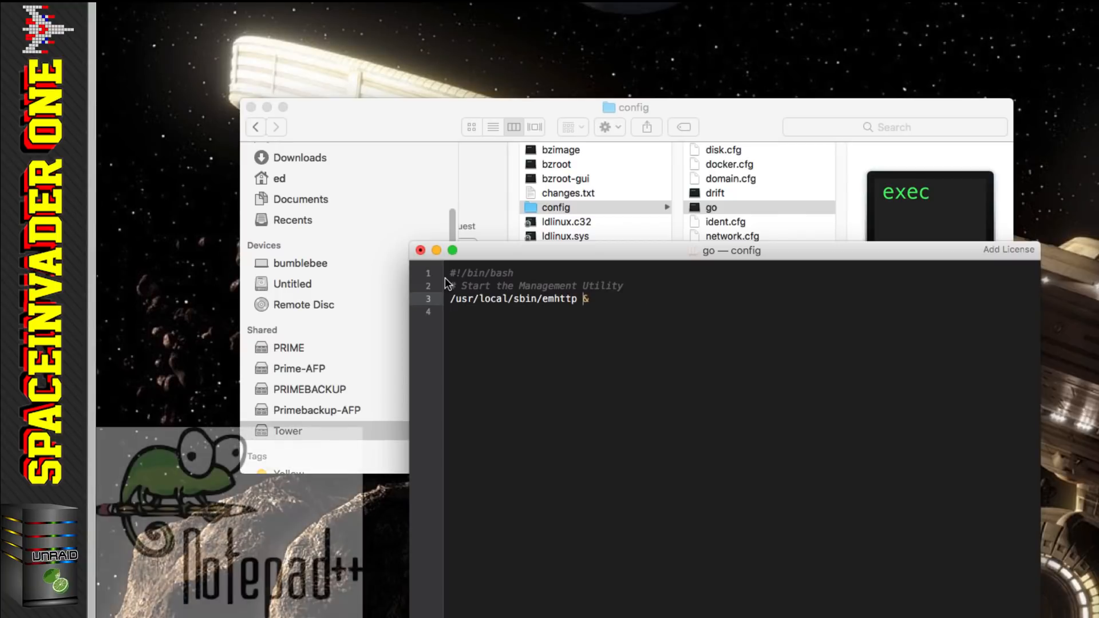
click(420, 250)
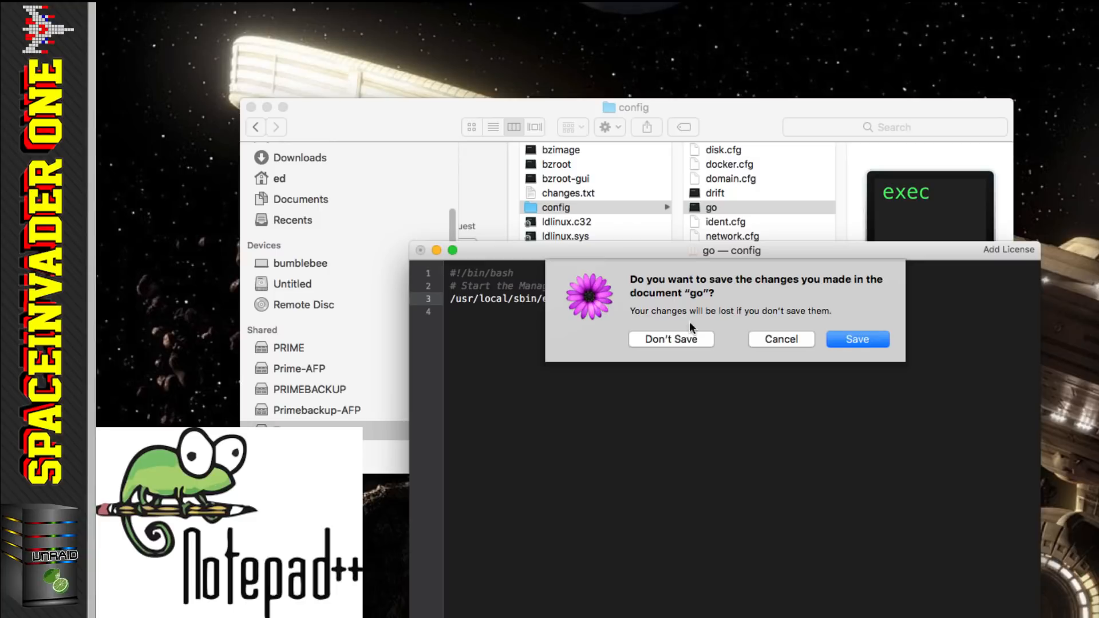
click(850, 339)
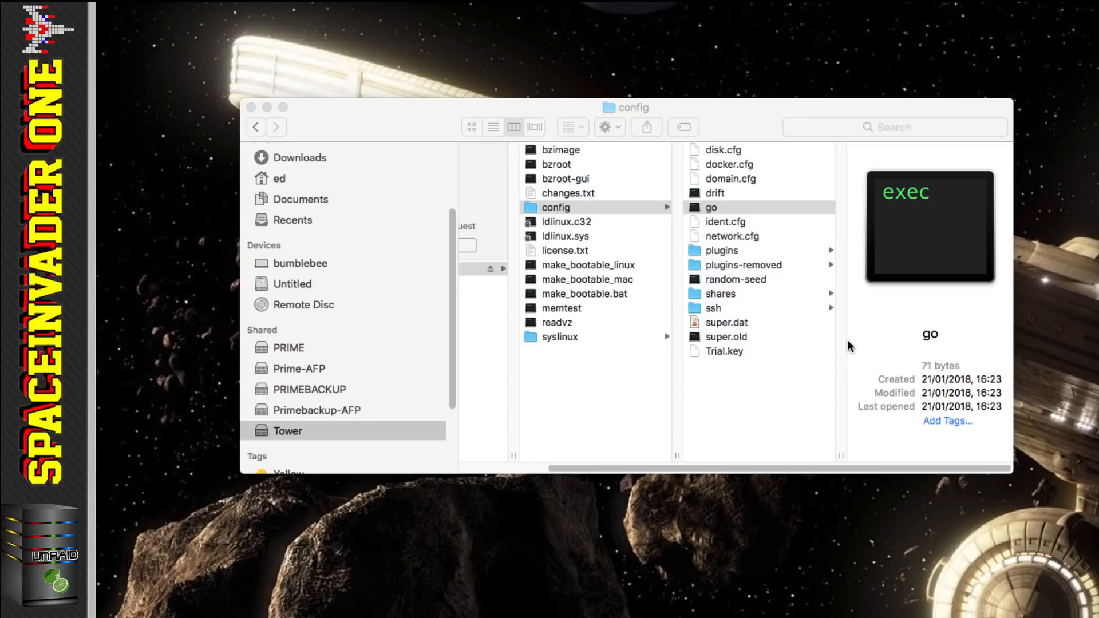
Step: Open the ident.cfg file from the flash share's config folder in the text editor
click(732, 223)
click(732, 222)
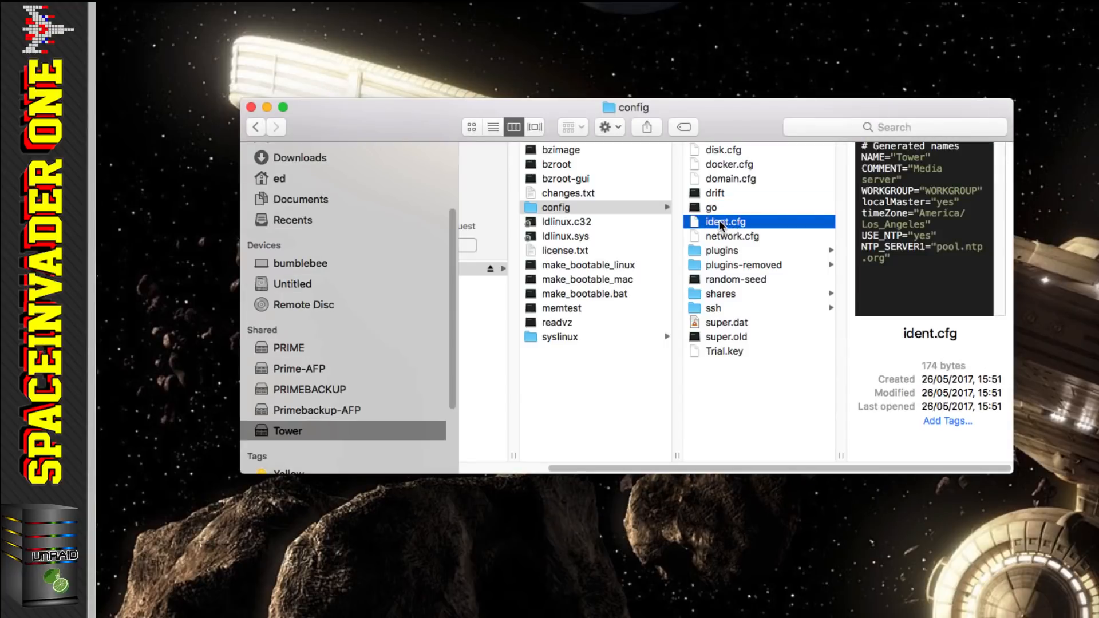
right_click(719, 220)
mouse_move(824, 241)
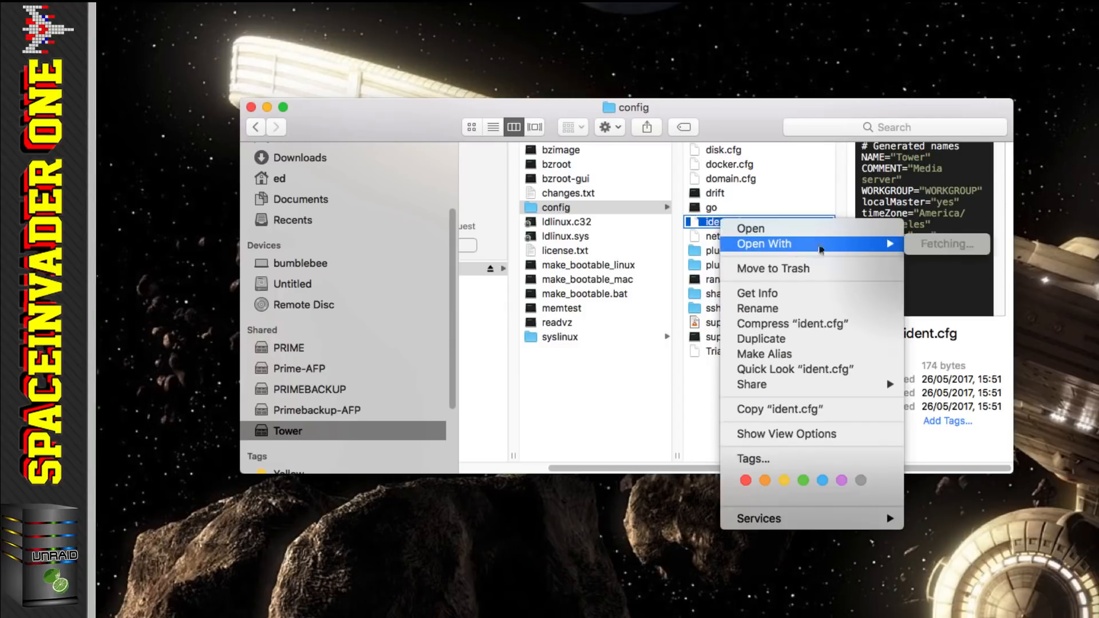
click(939, 255)
Step: Append the lines USE_SSL="auto", PORT="80" and PORTSSL="443" to ident.cfg and change the PORT value to 8080
click(607, 362)
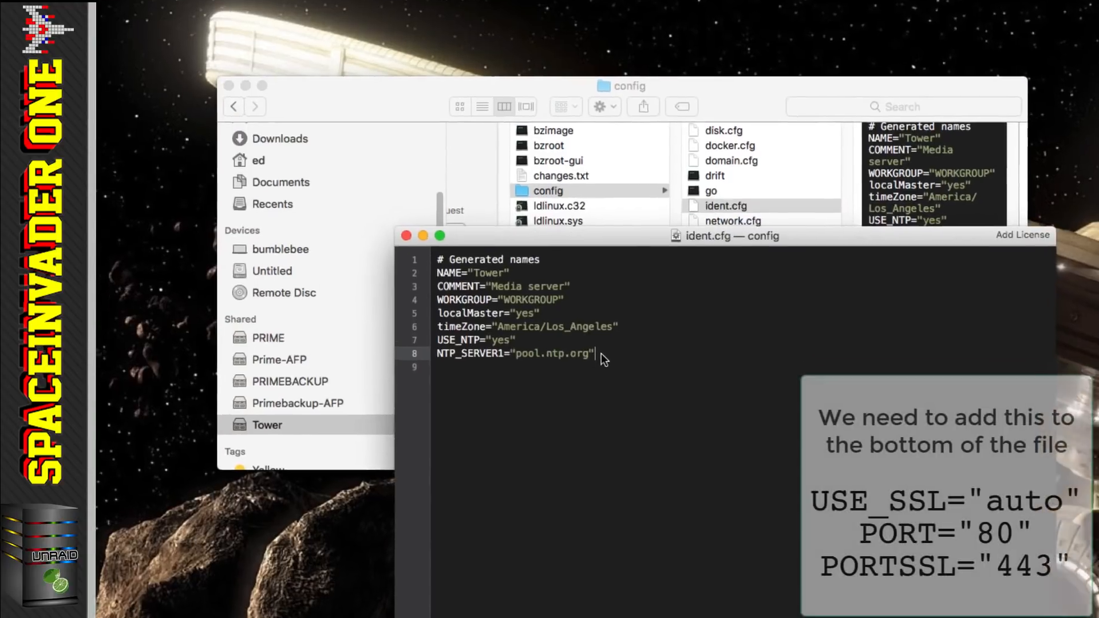
key(Return)
text(USE_SSL="auto" PORT="80" PORTSSL="443")
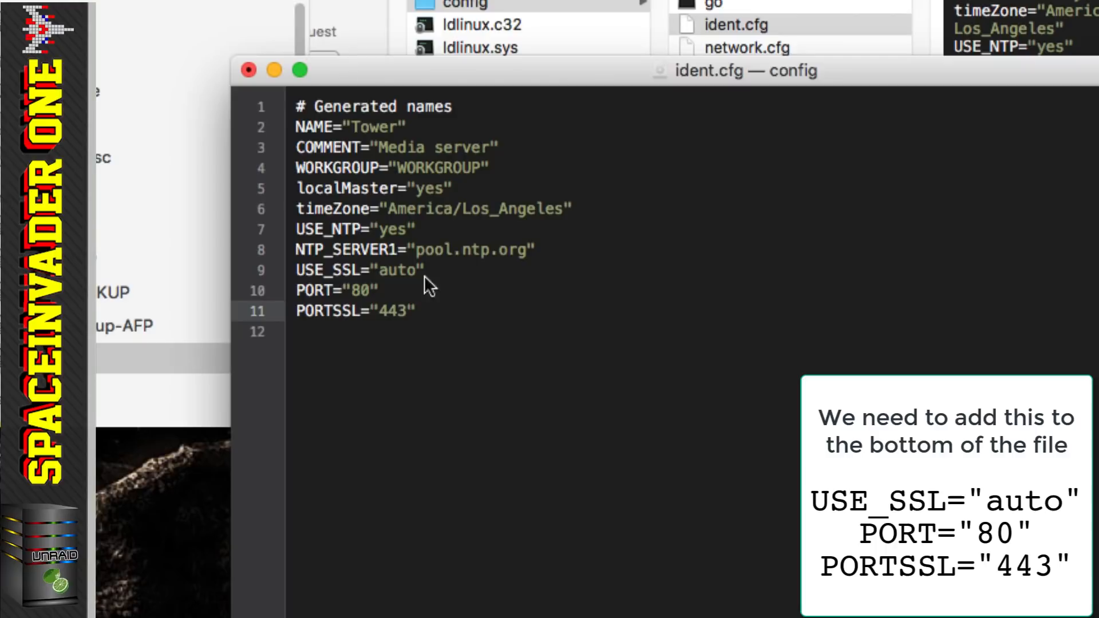
click(372, 291)
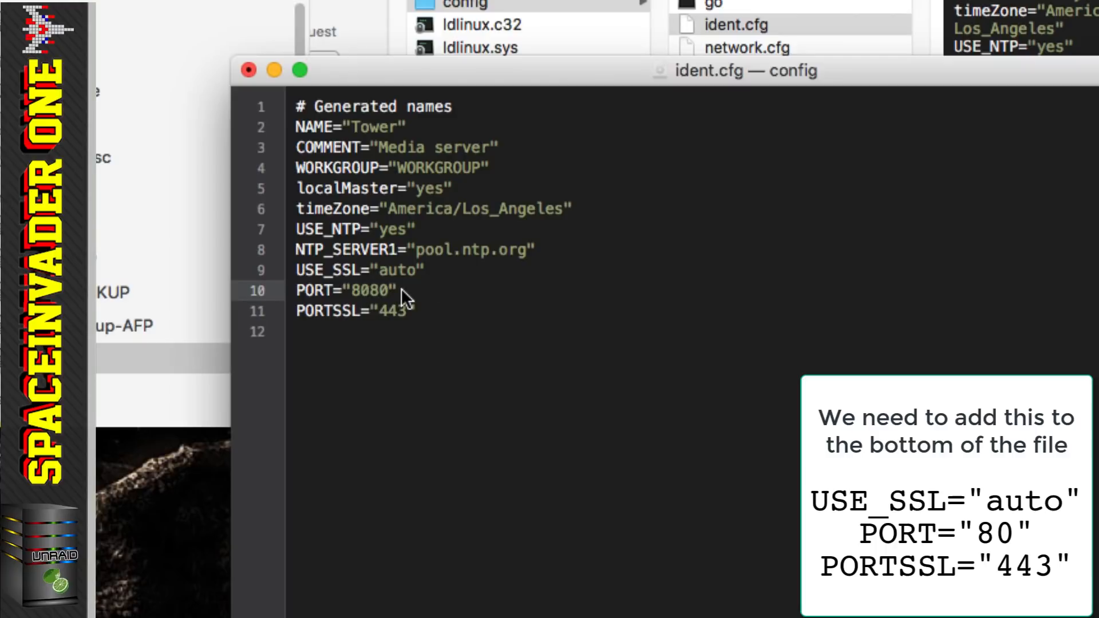
Step: Set the PORTSSL value in ident.cfg to 8443, save and close the file, and close the config folder window
text(80)
click(380, 311)
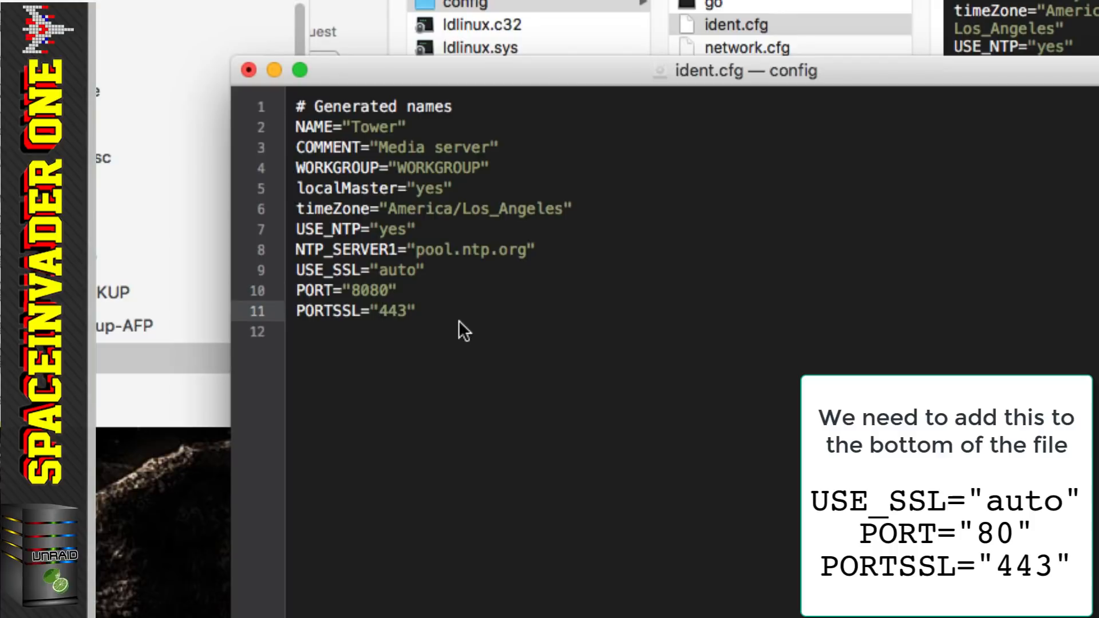
text(8)
drag(459, 321, 296, 295)
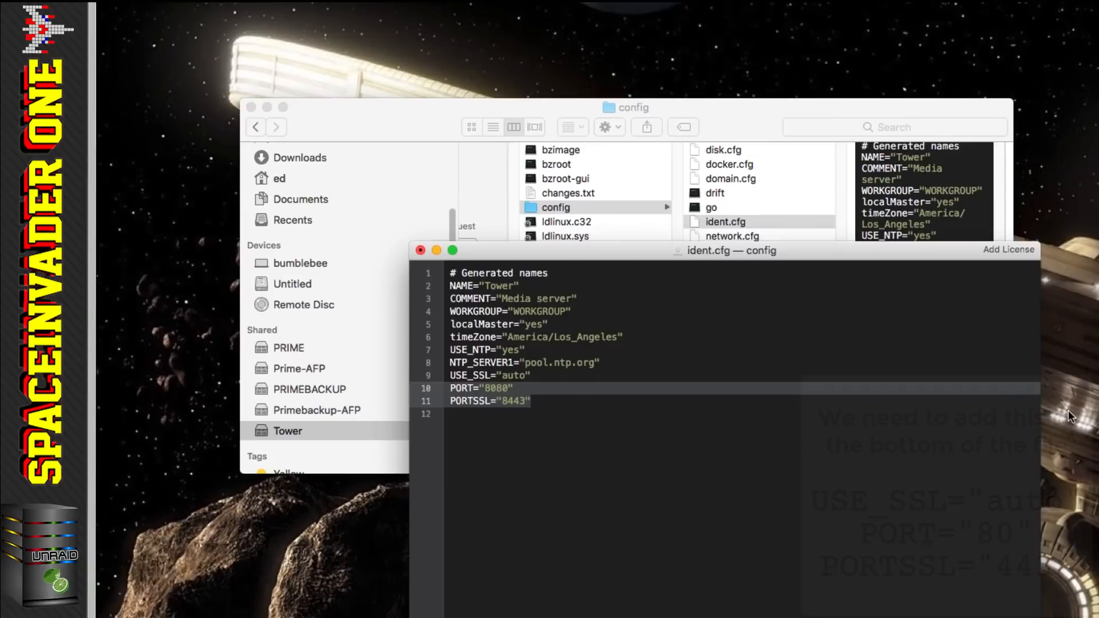
click(353, 180)
click(848, 338)
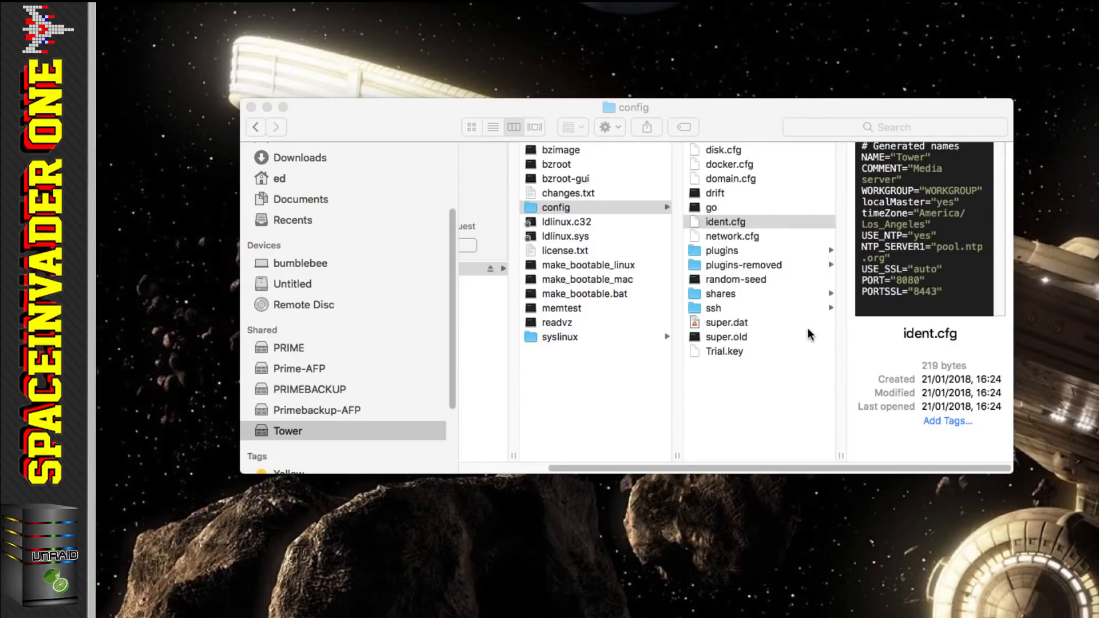
click(251, 107)
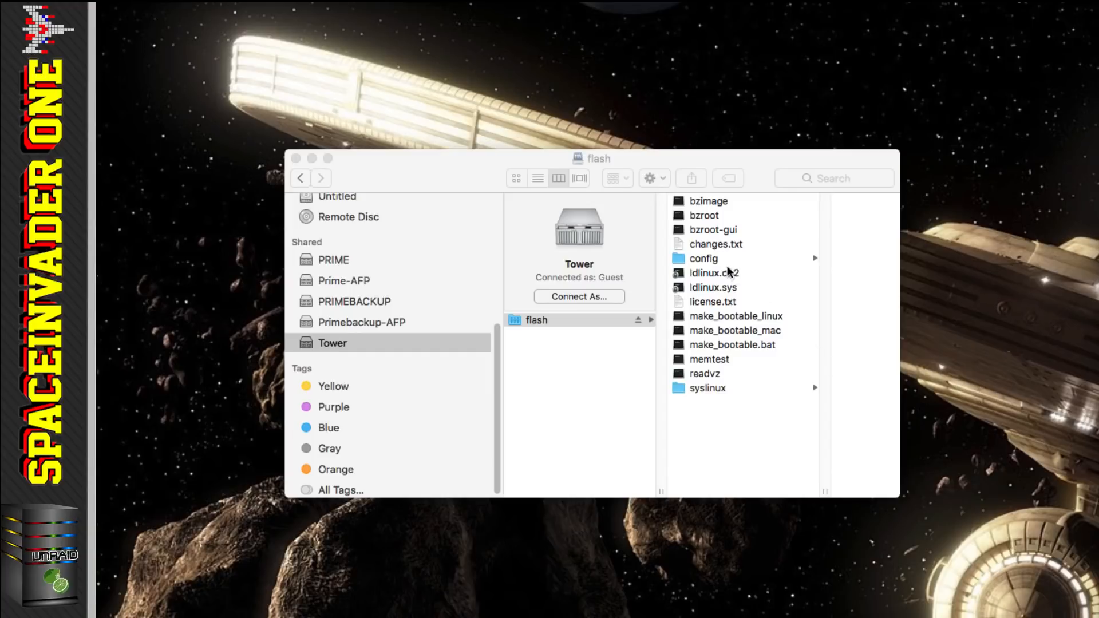
Step: Open the go file from the flash share's config folder with the TextMate application
click(709, 261)
click(709, 261)
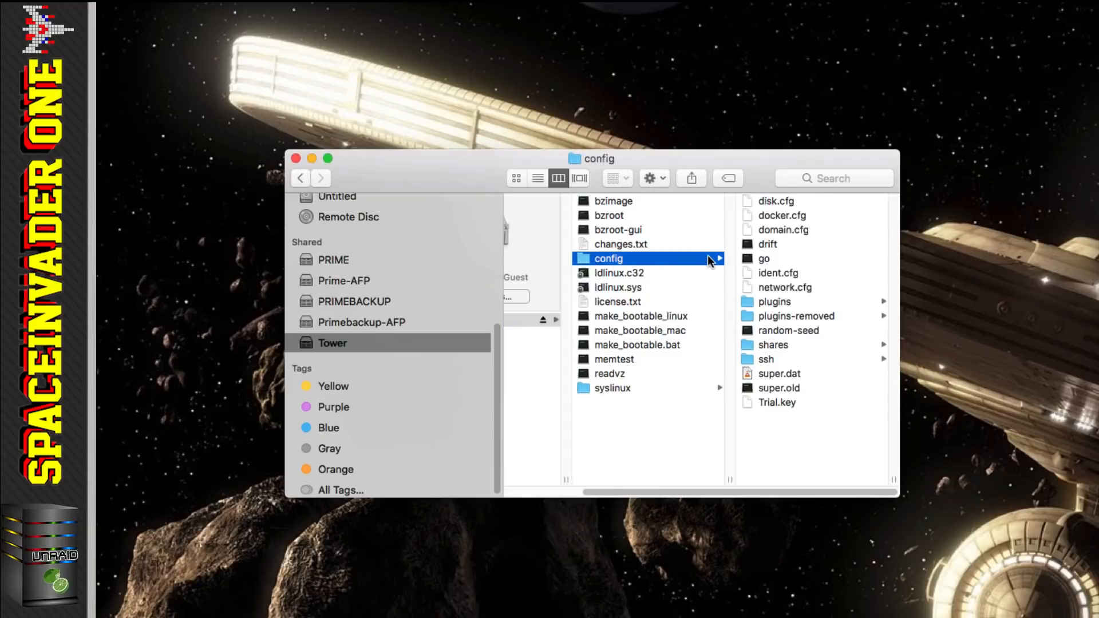
click(758, 259)
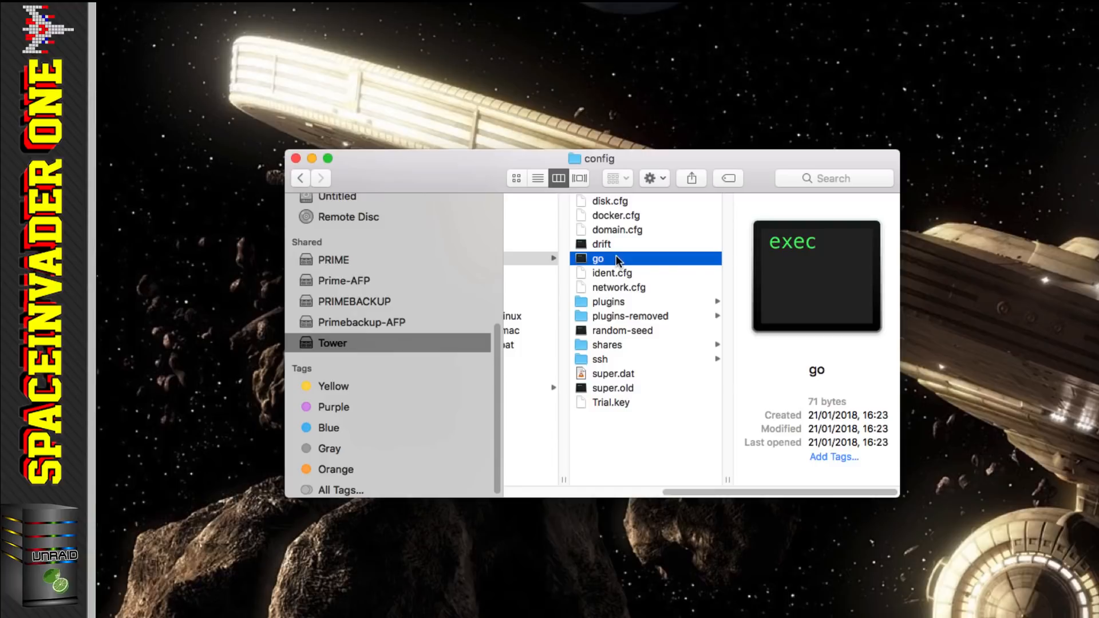
right_click(614, 258)
mouse_move(728, 290)
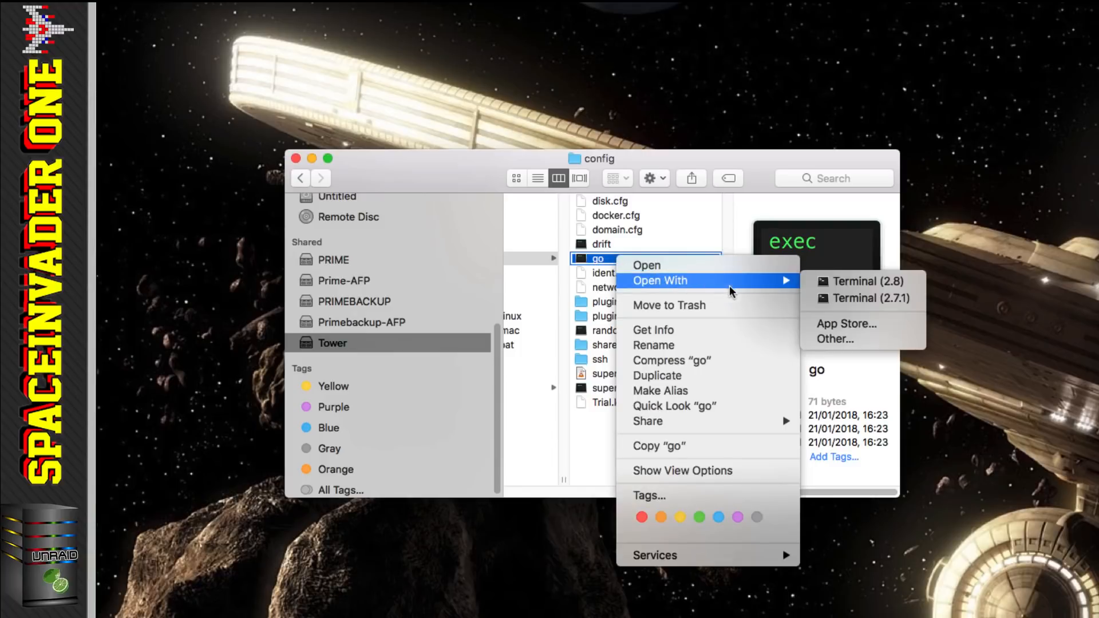
click(841, 341)
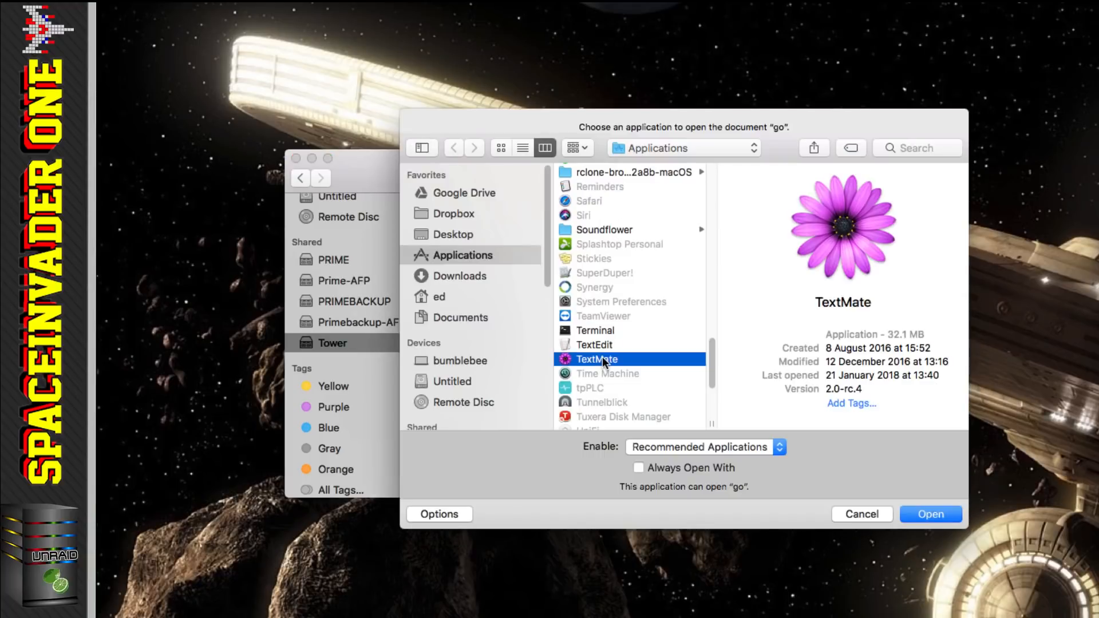
double_click(602, 356)
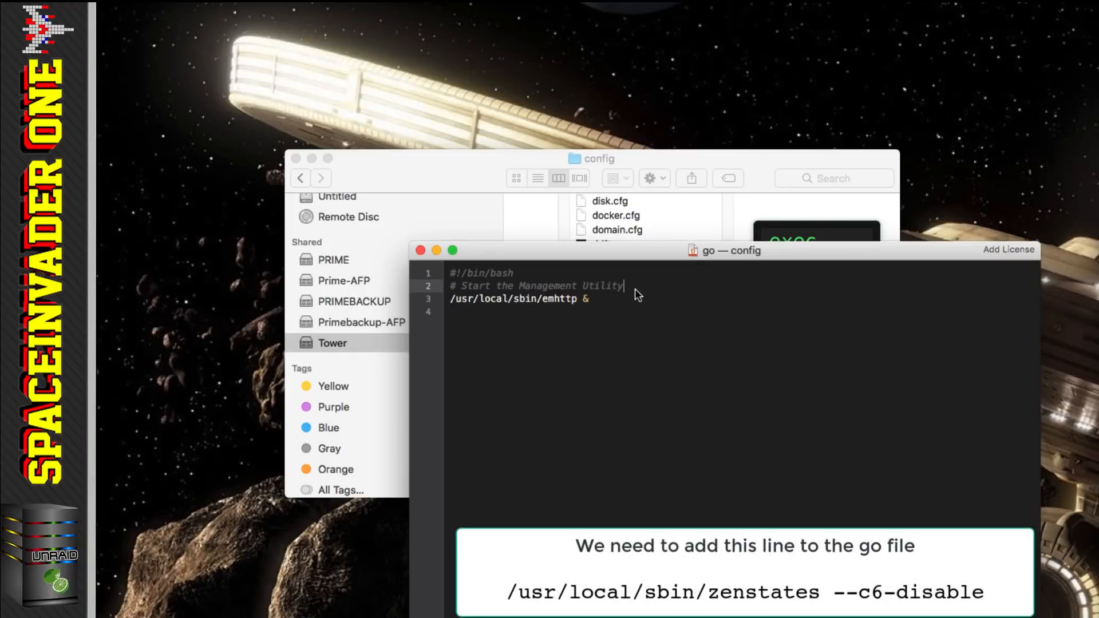
Step: Insert the line "/usr/local/sbin/zenstates --c6-disable" above the emhttp line in the go file, then discard the change and close the windows
key(Return)
text(/usr/local/sbin/zenstates --c6-disable)
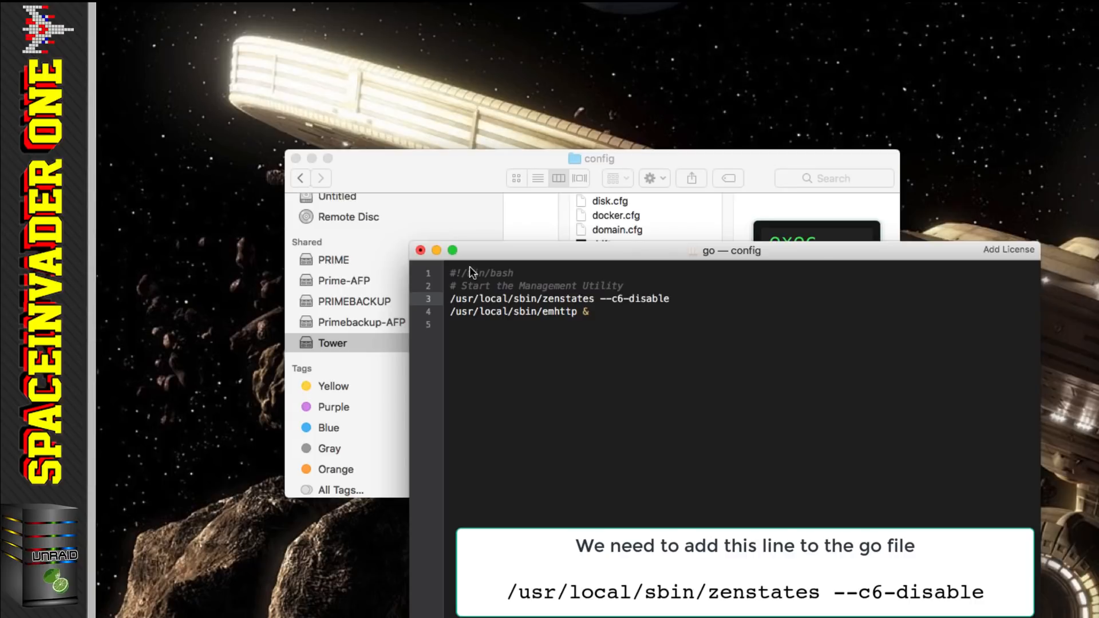
click(421, 250)
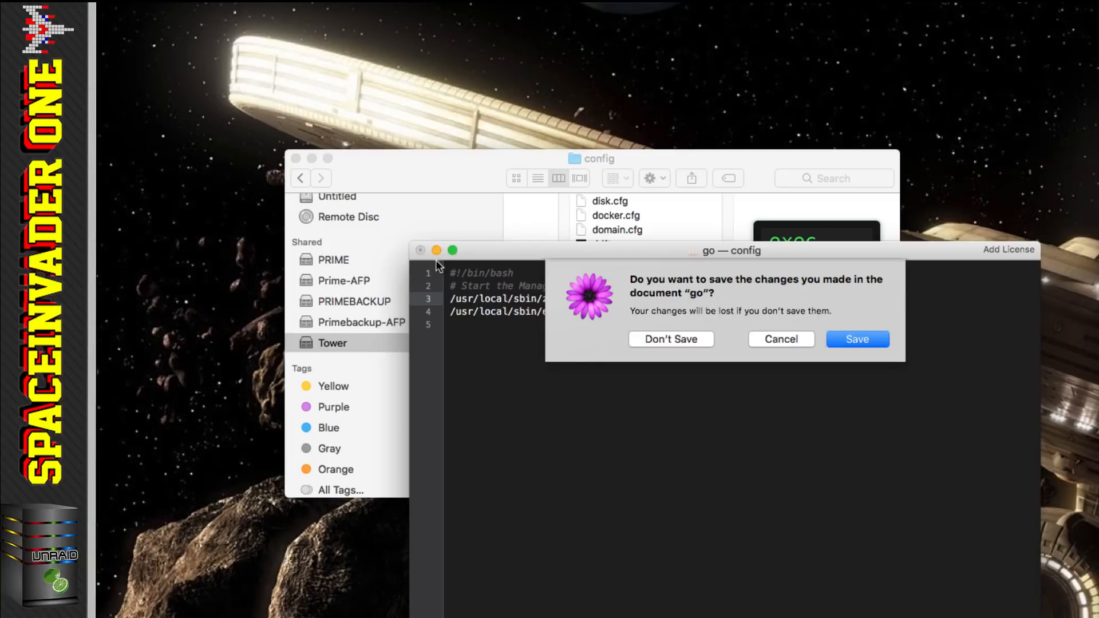
click(674, 339)
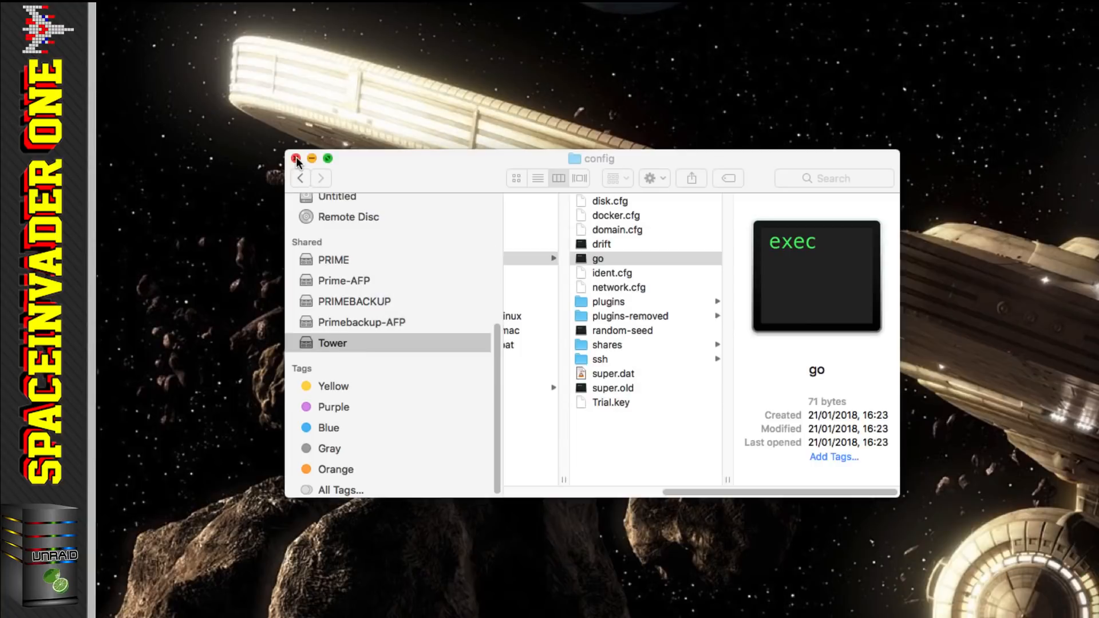
click(296, 158)
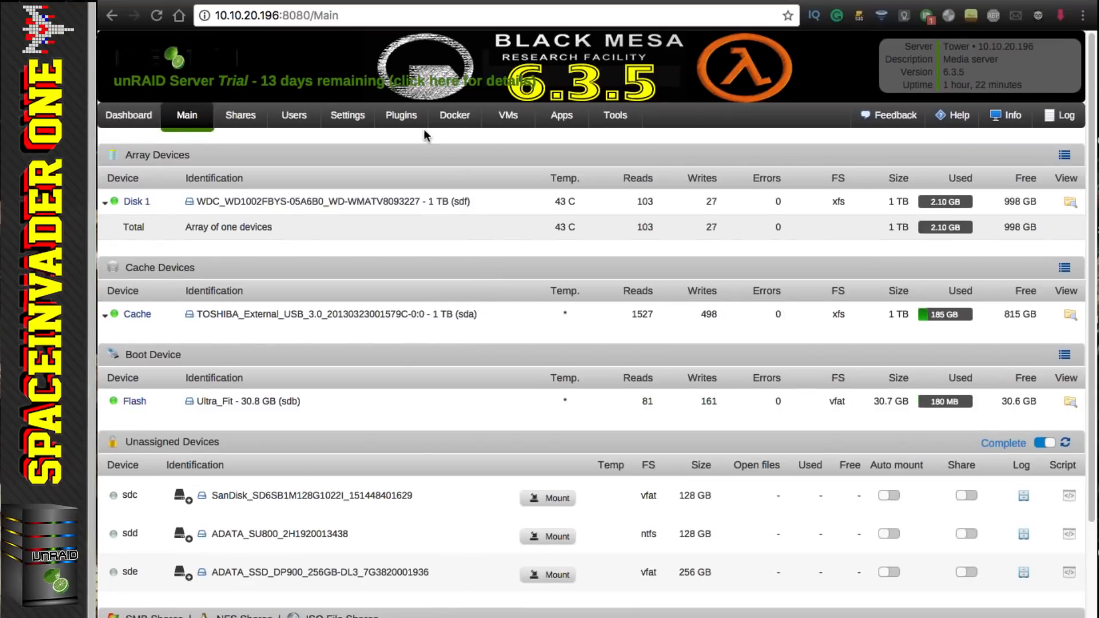
Step: Update the unRAID Server OS plugin to version 6.4.0 and dismiss the finished update window
click(406, 117)
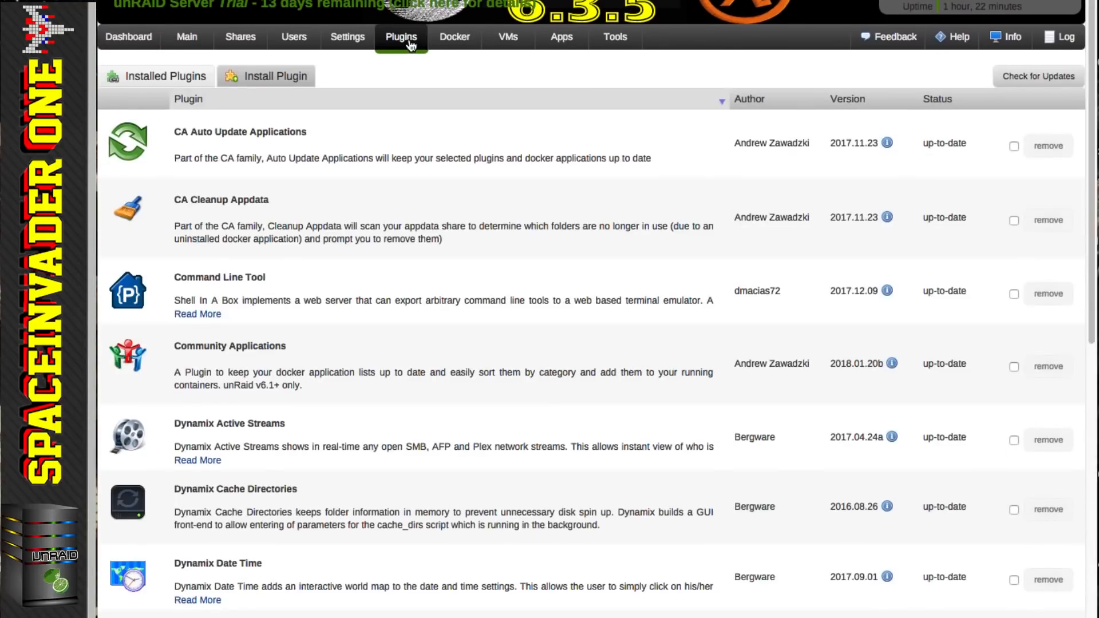
scroll(387, 255, down, 10)
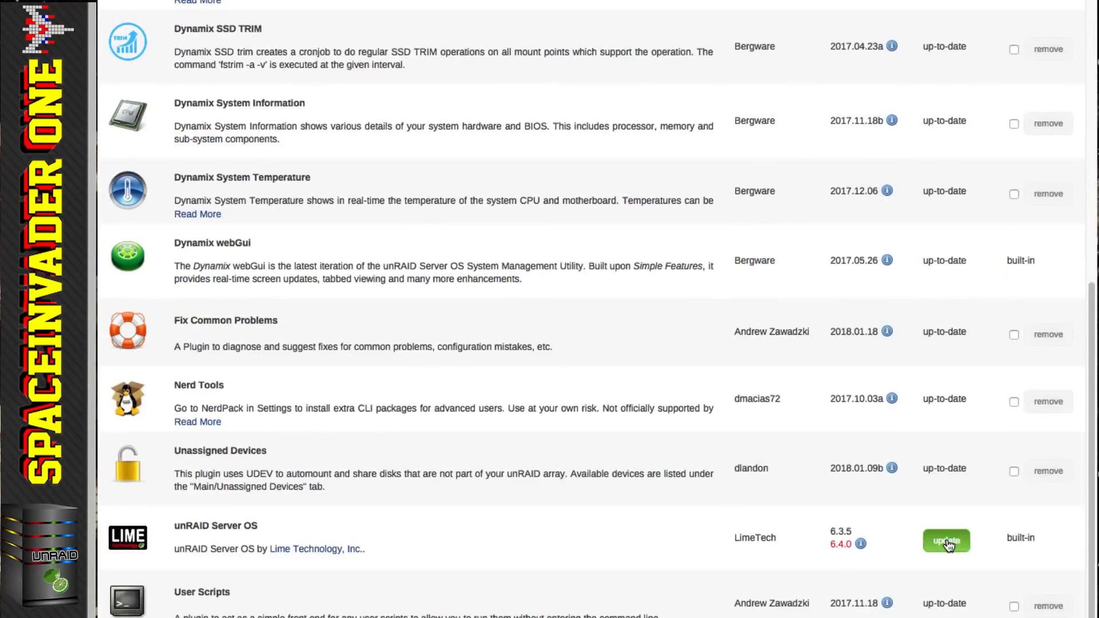
click(948, 542)
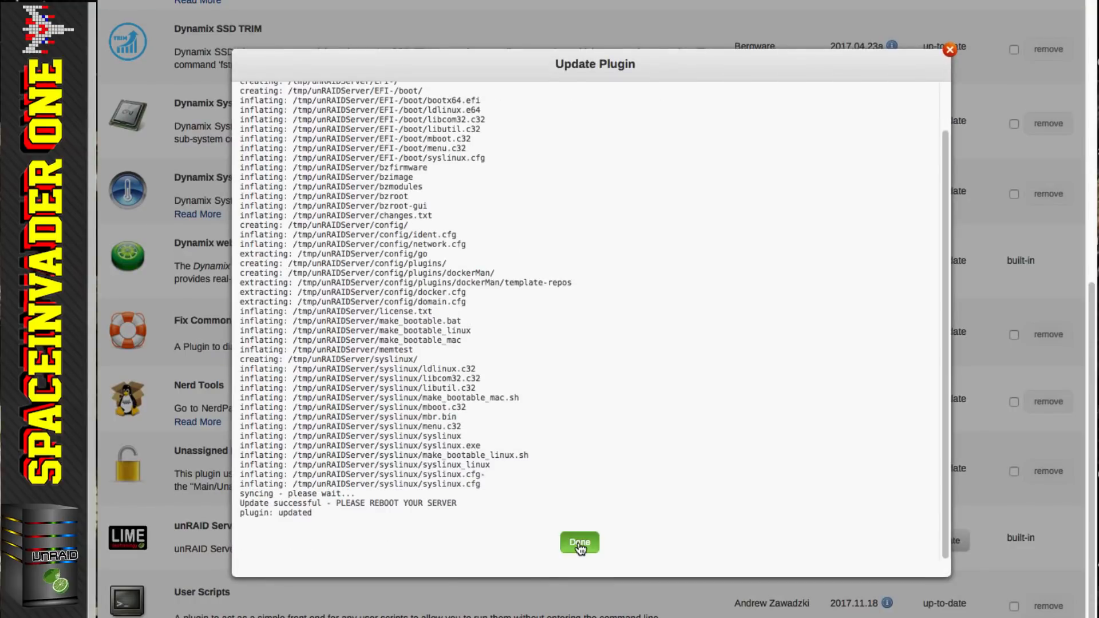
click(579, 542)
Step: Reboot the server from the array operations on the Main page and confirm the restart
click(189, 41)
scroll(437, 241, down, 10)
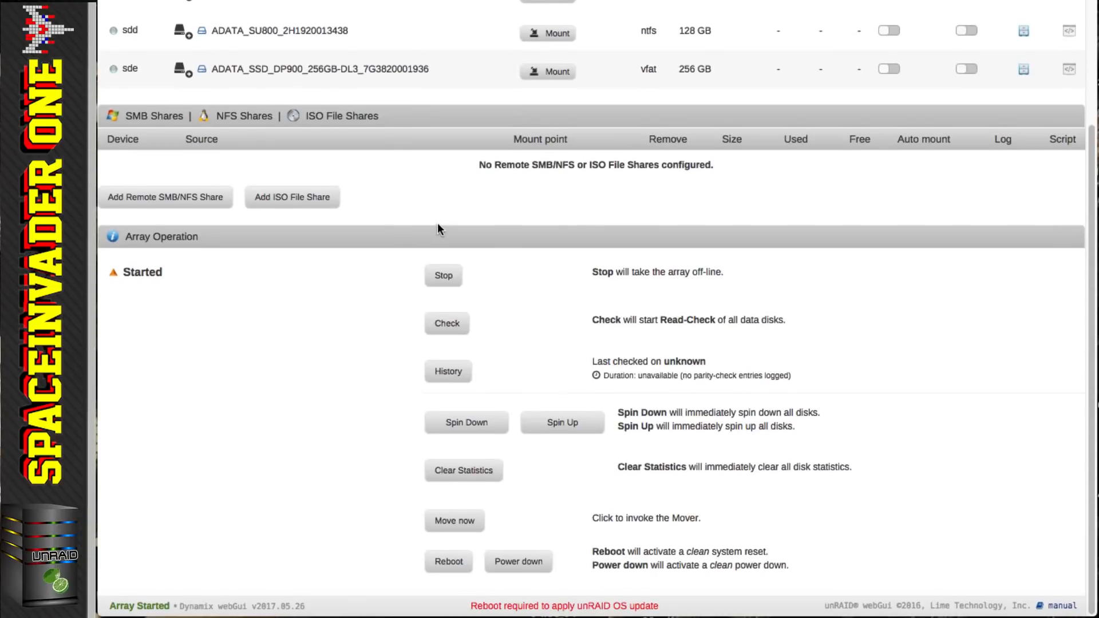
click(453, 561)
click(545, 345)
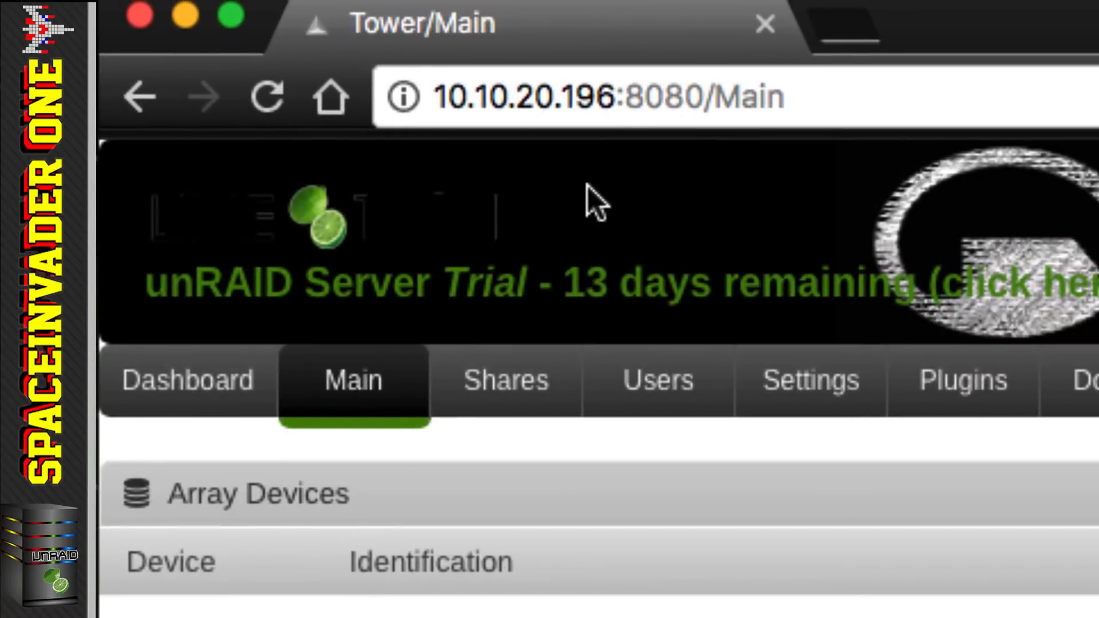
Step: In the Identification settings, set the HTTP port to 80 and the HTTPS port to 443, and apply the SSL settings
drag(625, 97, 799, 103)
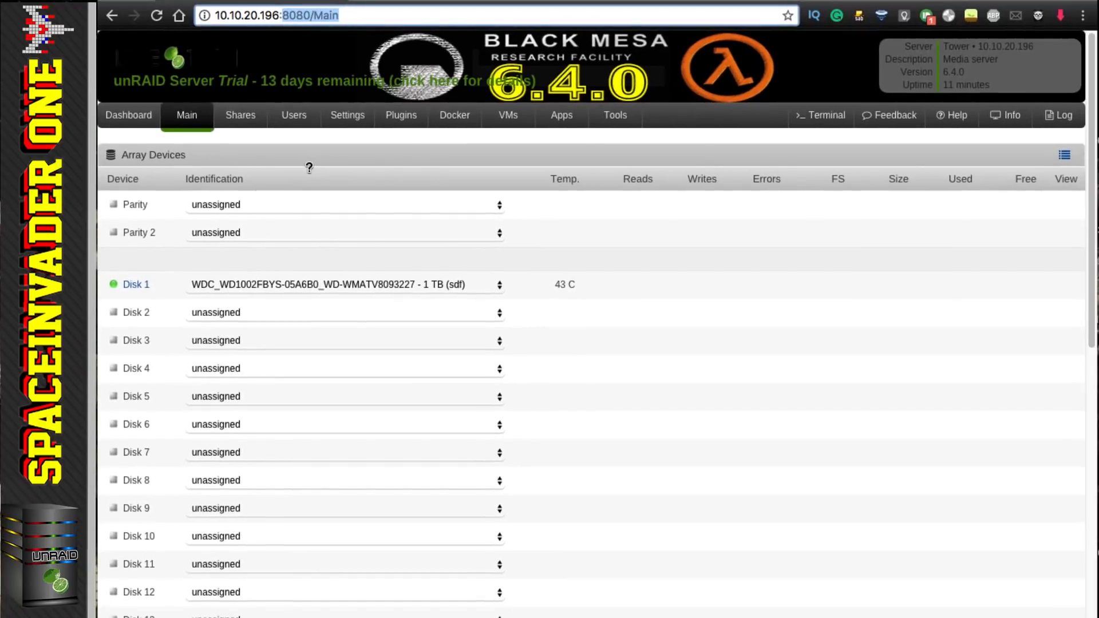
click(349, 117)
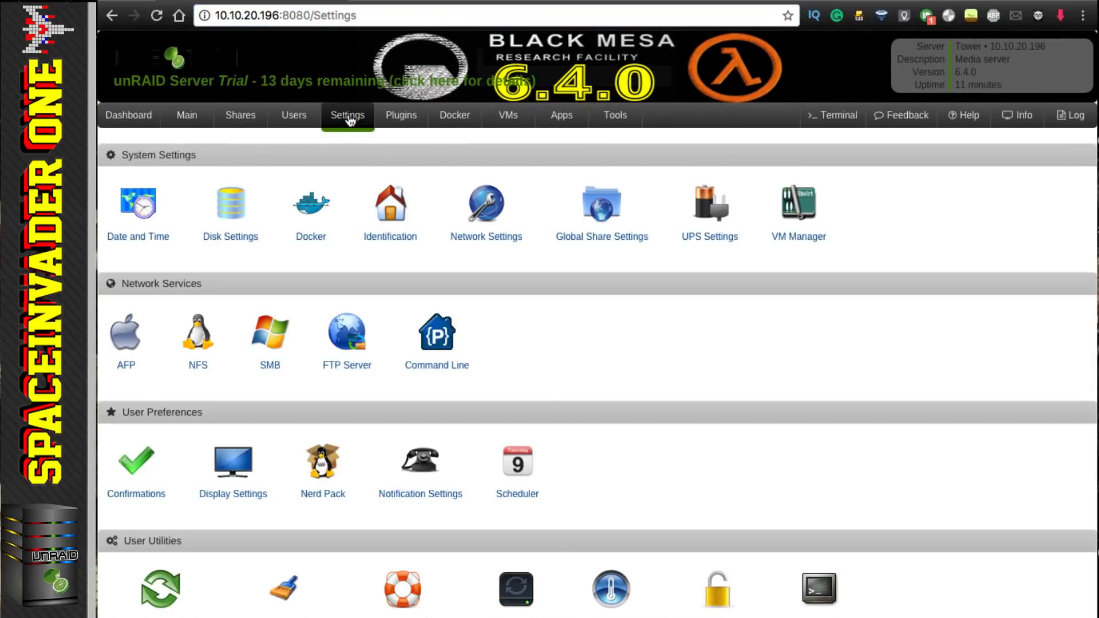
click(388, 238)
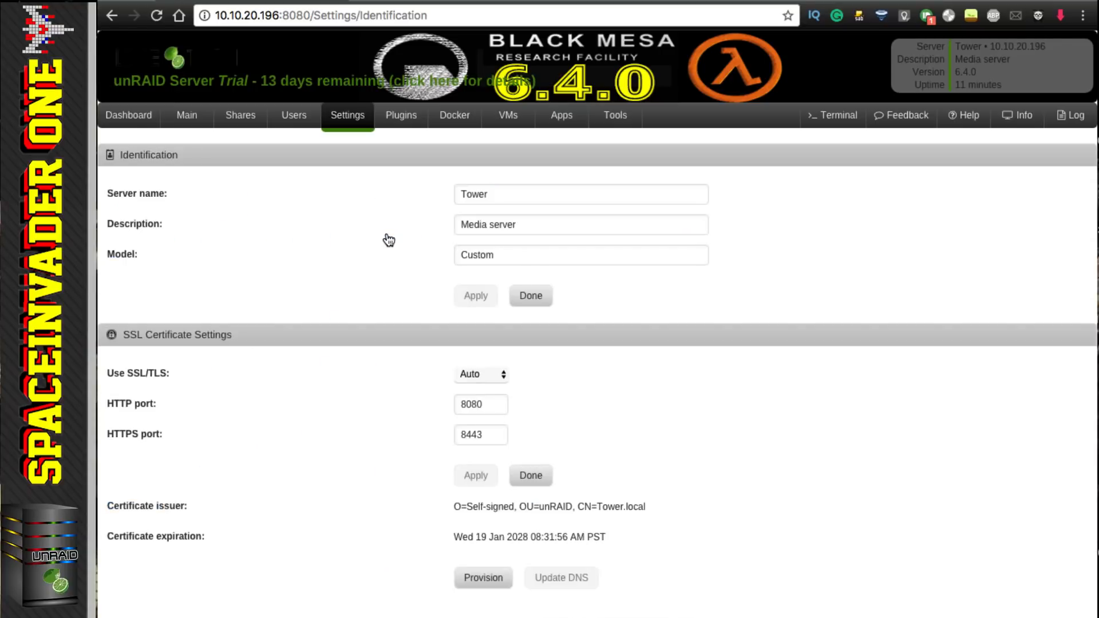
click(487, 404)
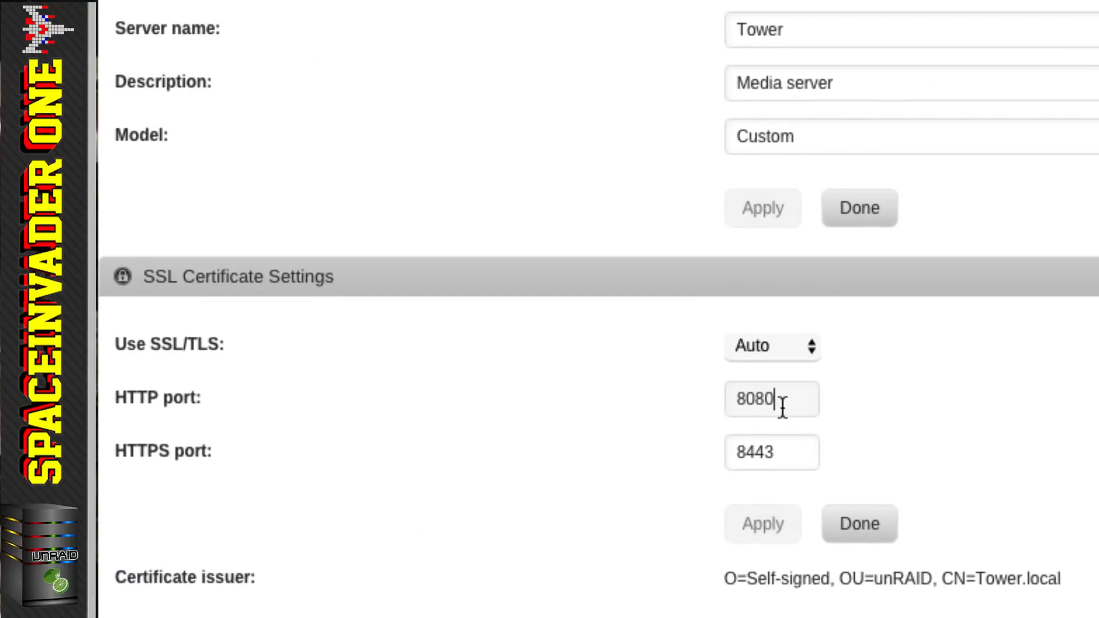
drag(759, 403, 724, 397)
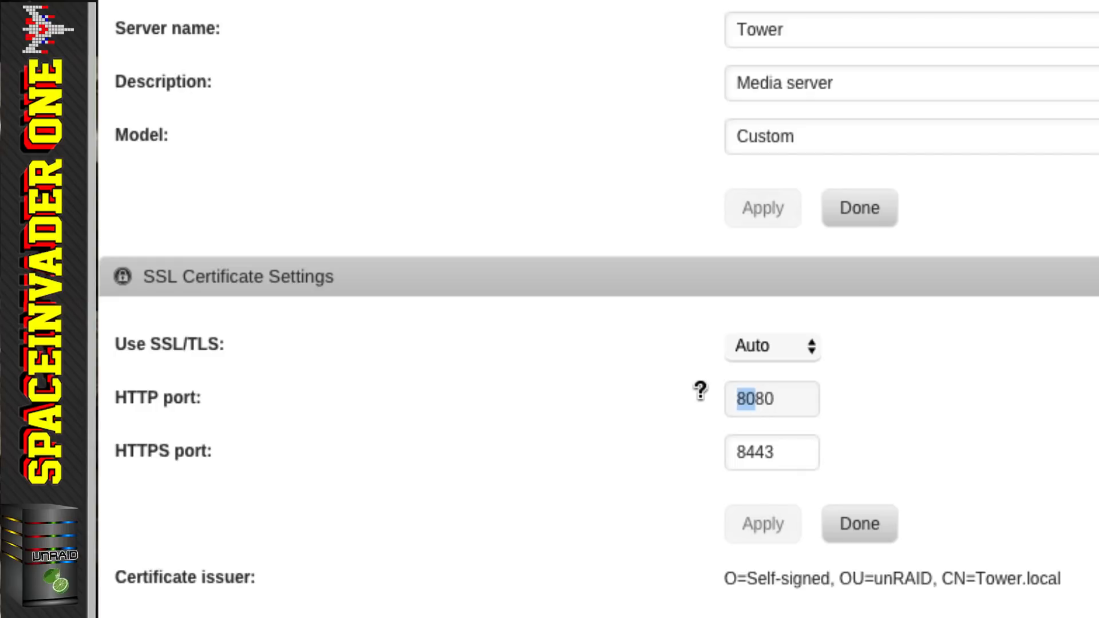
key(BackSpace)
click(744, 453)
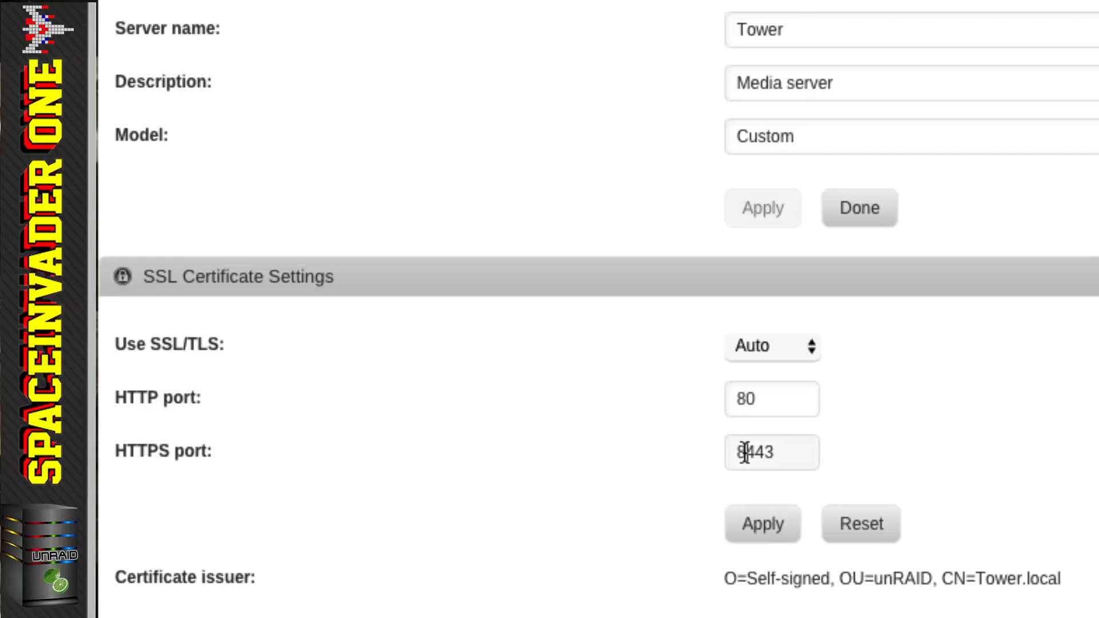
key(BackSpace)
click(762, 523)
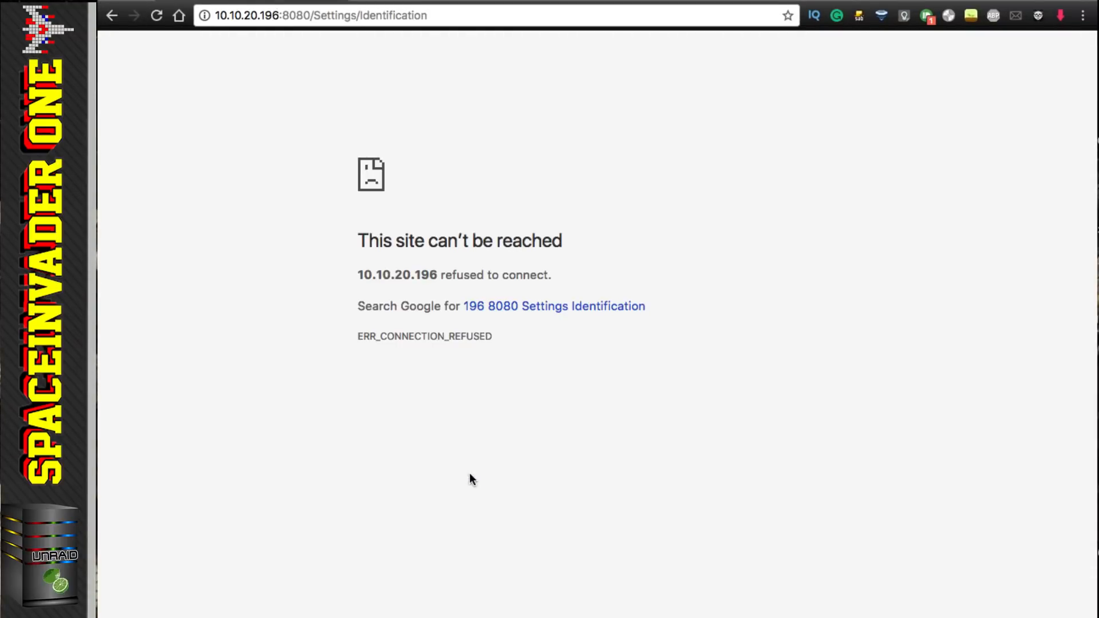
Step: Load the server's Main page at 10.10.20.196/Main without a port number and start the array
click(286, 18)
drag(282, 18, 461, 32)
key(BackSpace)
key(BackSpace)
text(/Main)
key(Return)
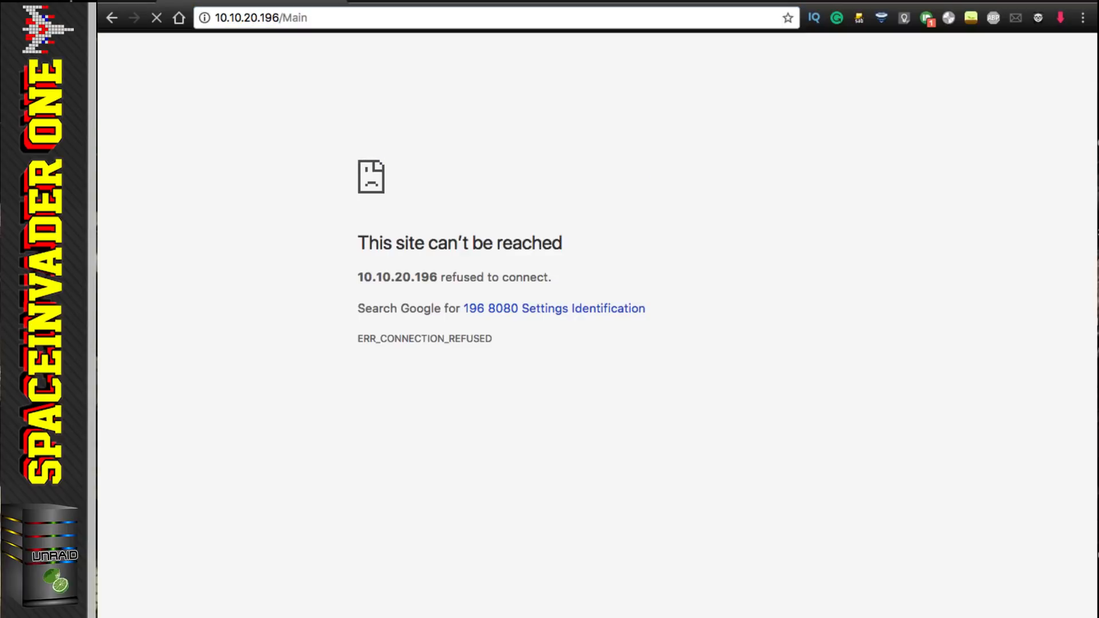
scroll(312, 247, down, 20)
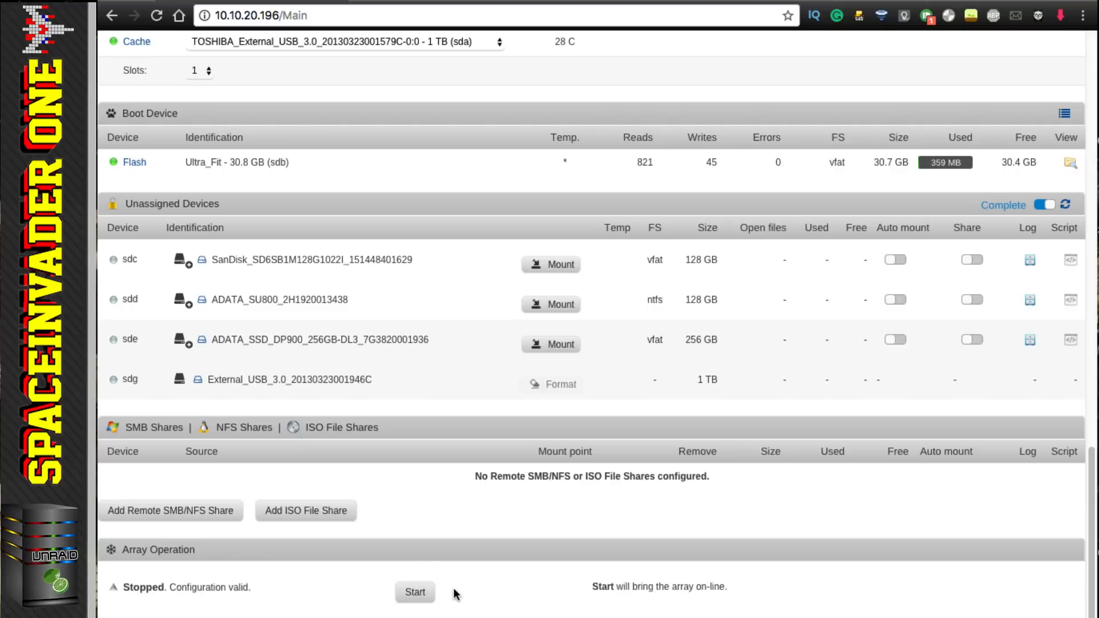
click(421, 594)
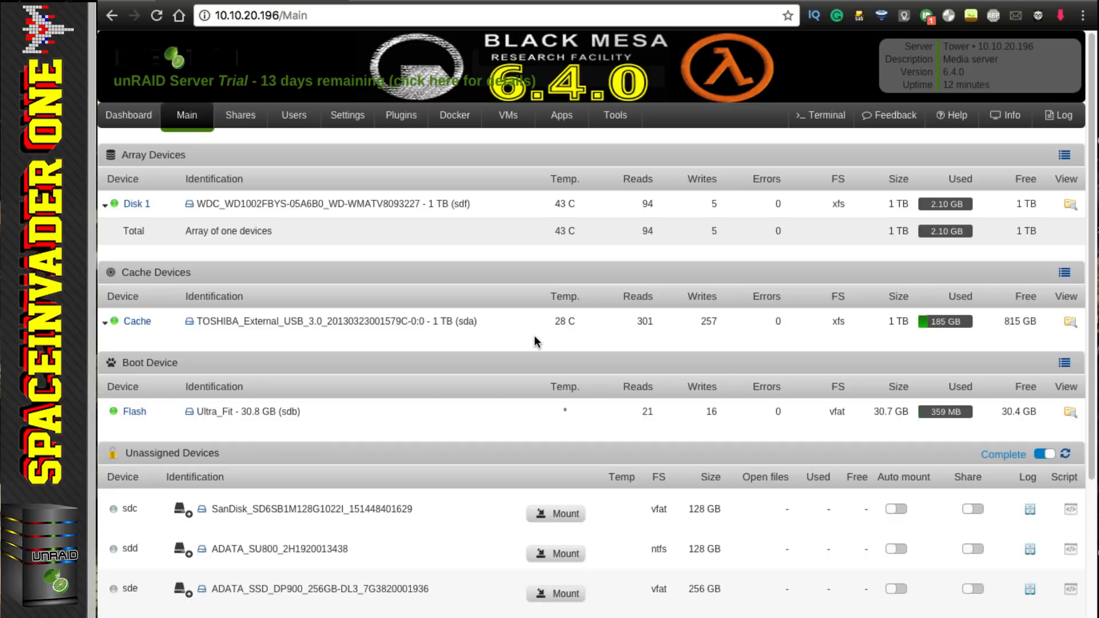
Step: Set the default file system to "xfs - encrypted" in the Disk Settings, apply it, and return to the settings overview
click(345, 121)
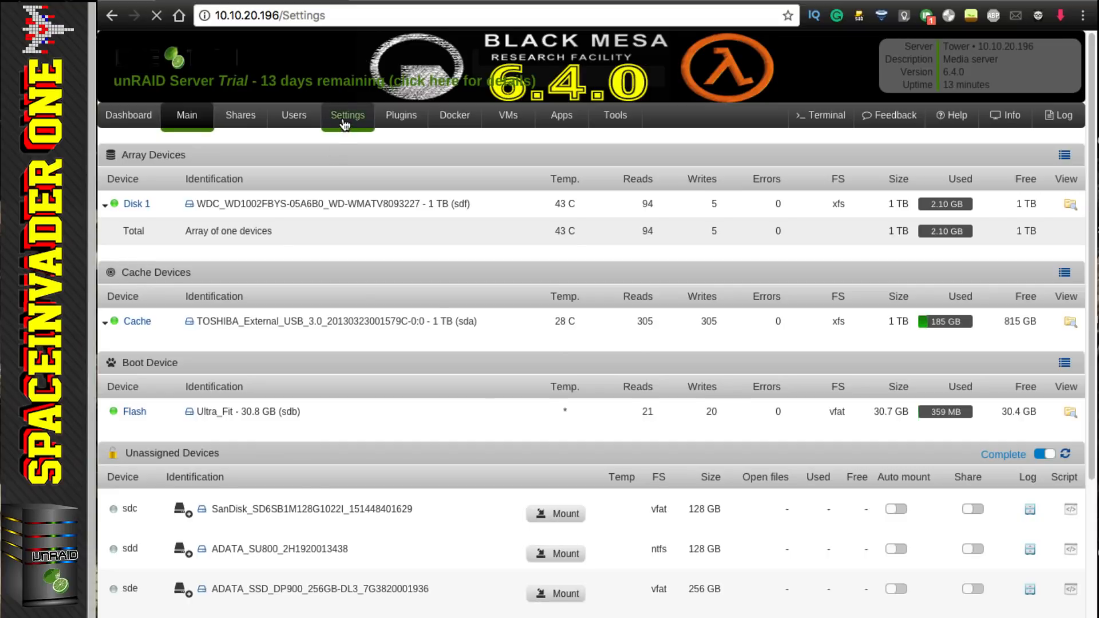
click(232, 237)
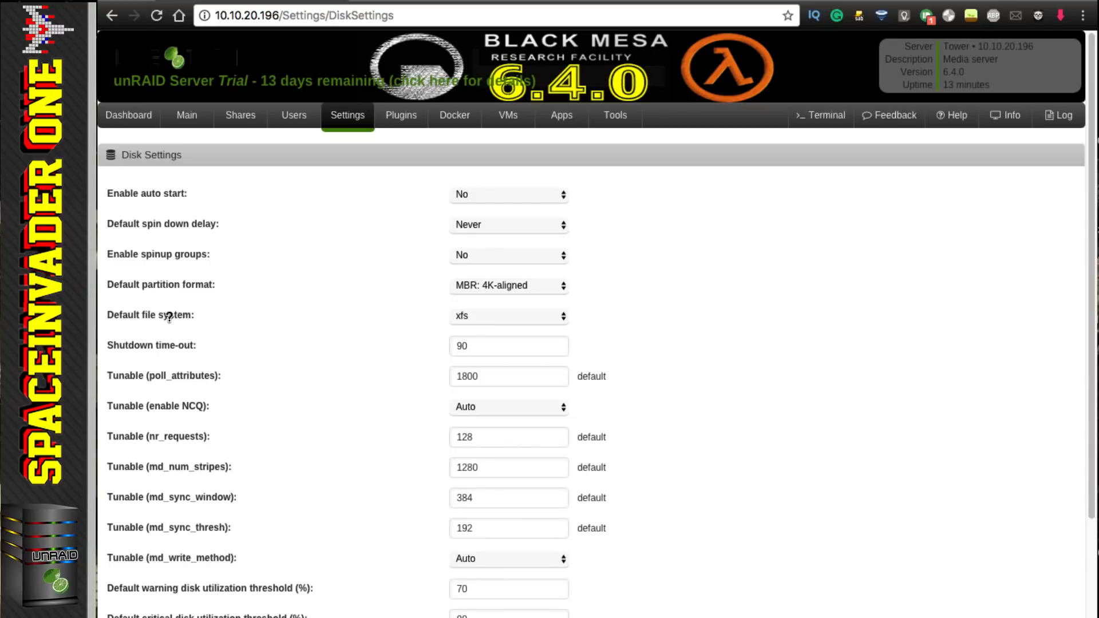
click(488, 318)
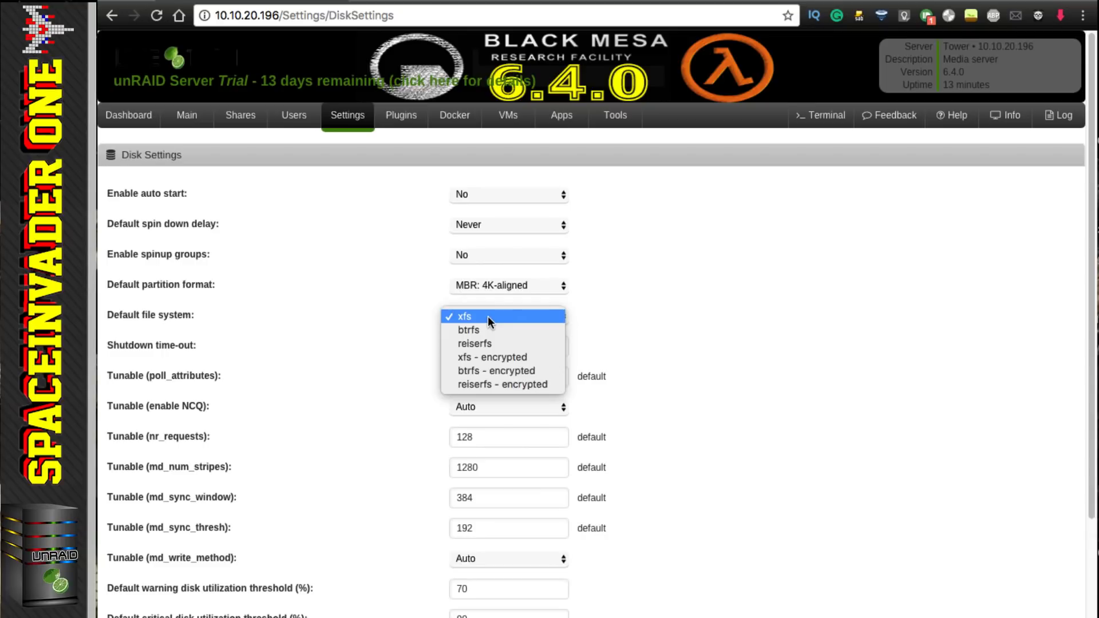
click(500, 356)
scroll(466, 466, down, 3)
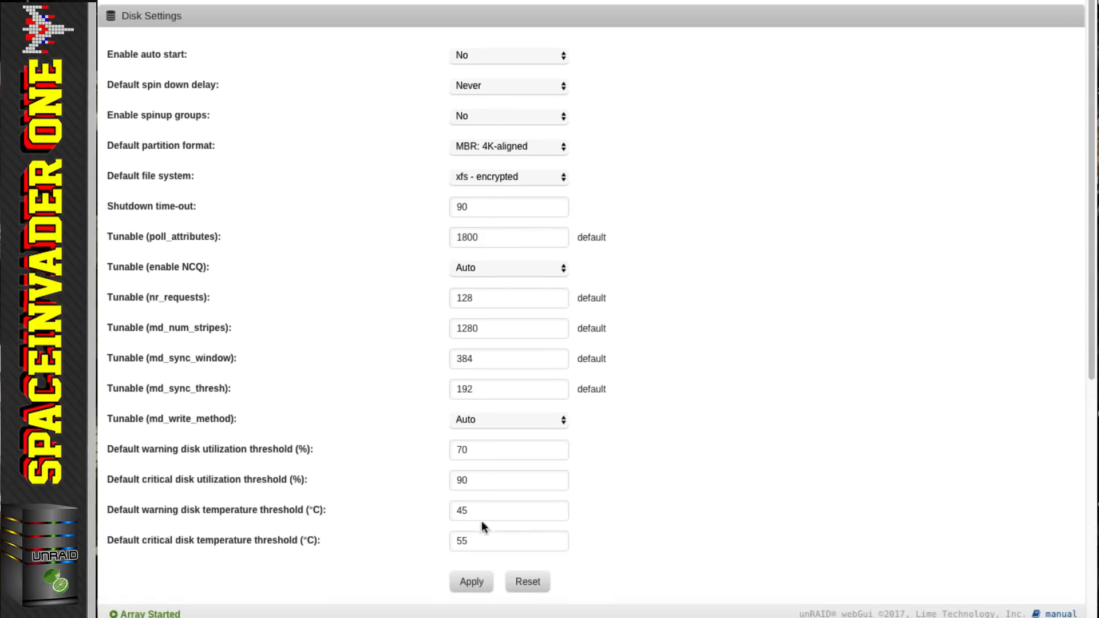
click(474, 574)
click(525, 574)
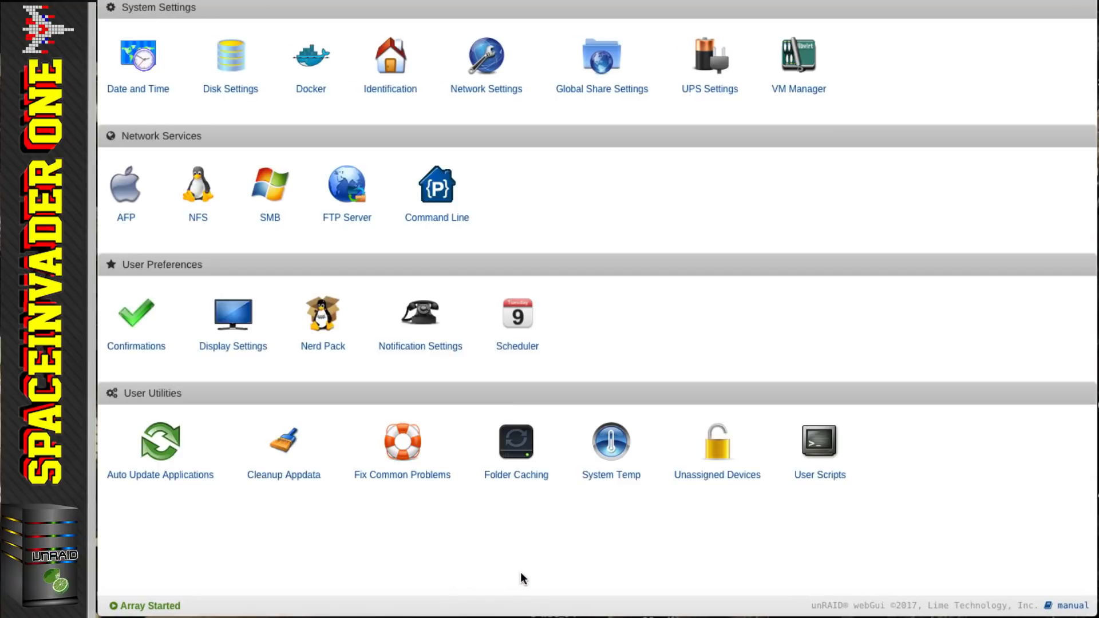
Step: Open the Identification settings, try to provision an SSL certificate for the server, and dismiss the resulting message
scroll(562, 446, up, 3)
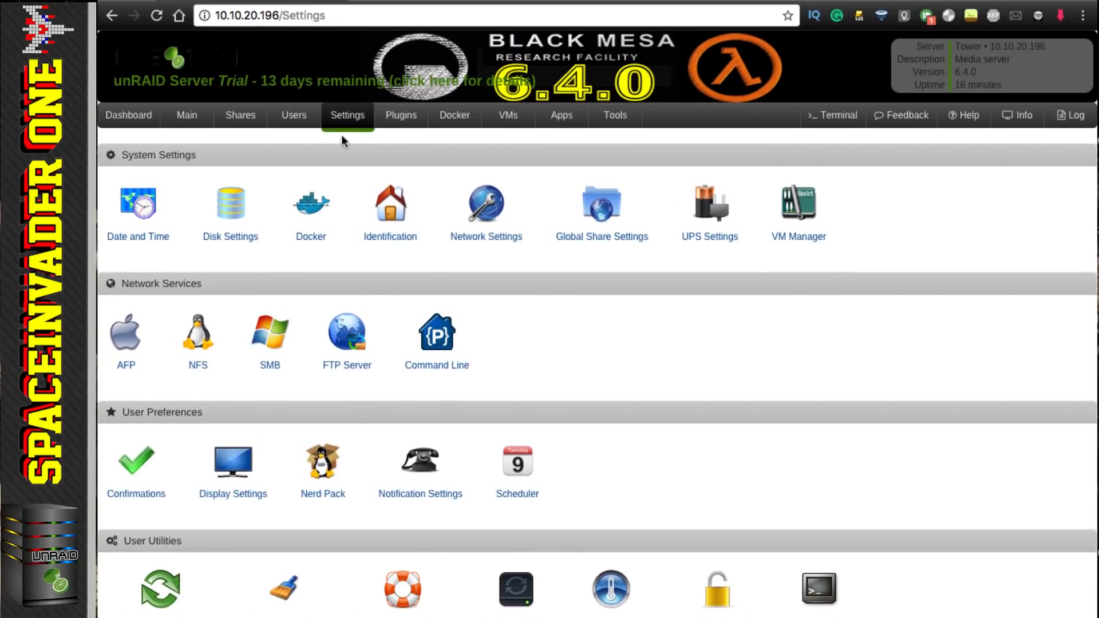
click(389, 238)
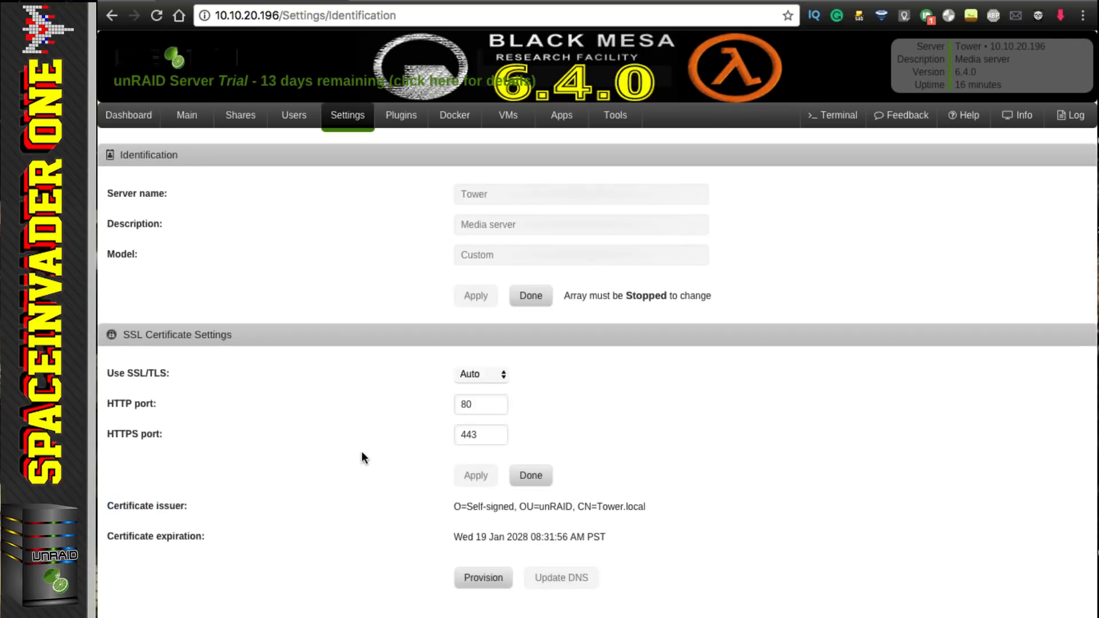
click(478, 577)
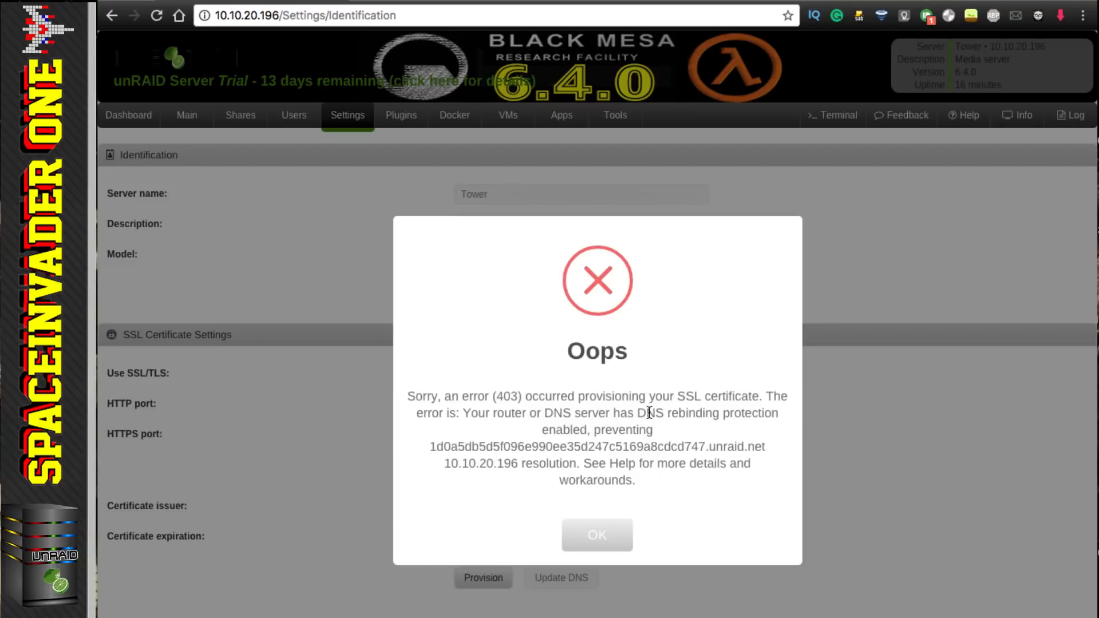
drag(637, 414, 747, 413)
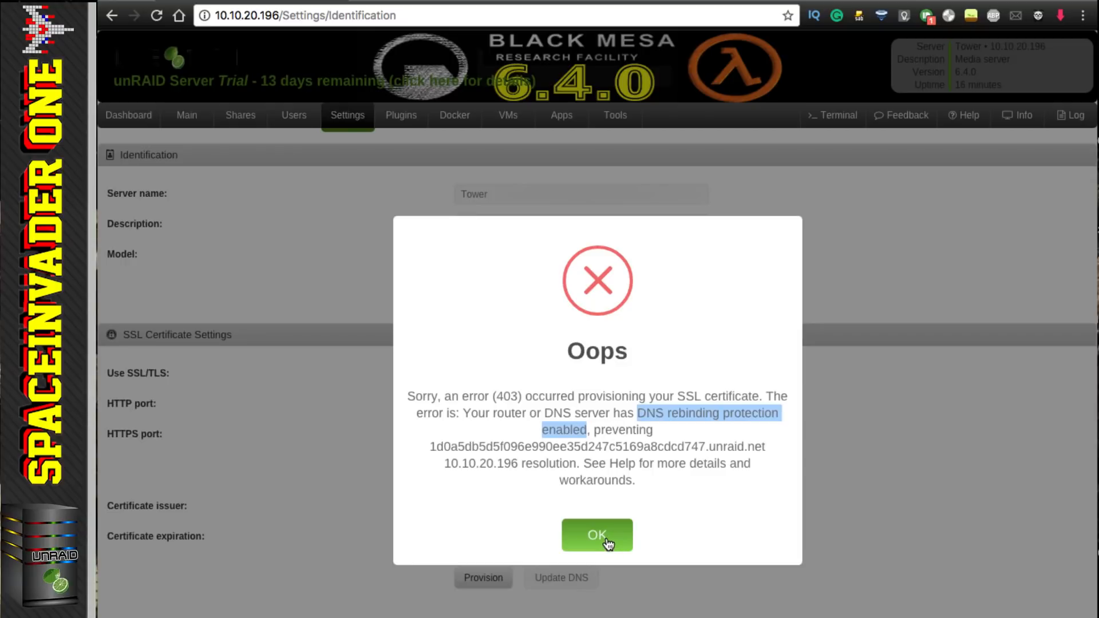
click(607, 538)
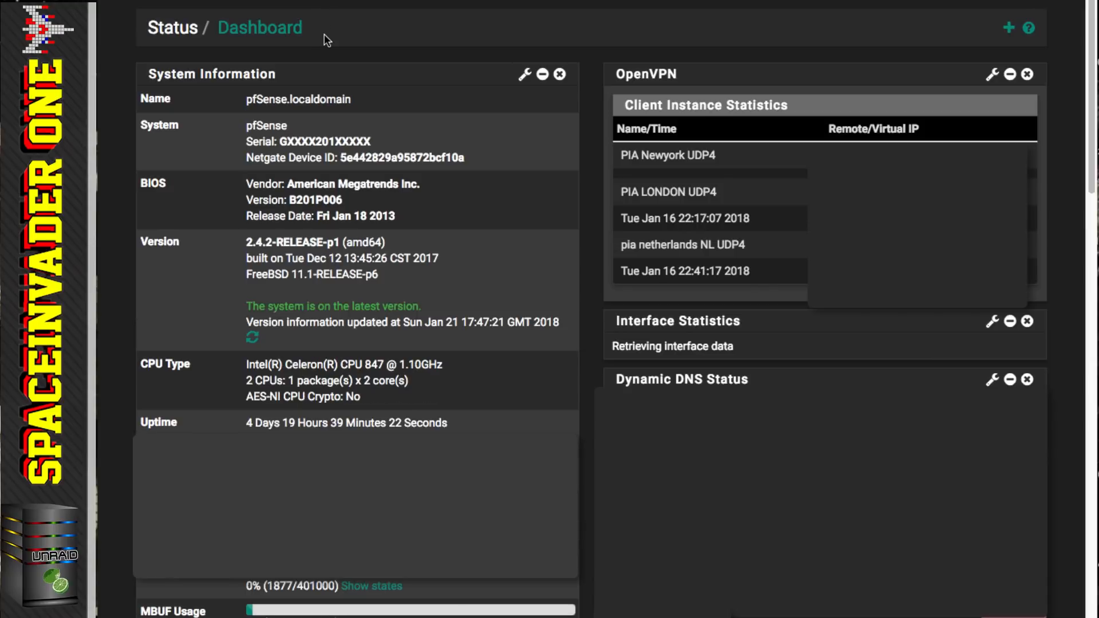
Step: Switch to pfSense, open the DNS Resolver's general settings, and display the custom options
scroll(338, 46, up, 2)
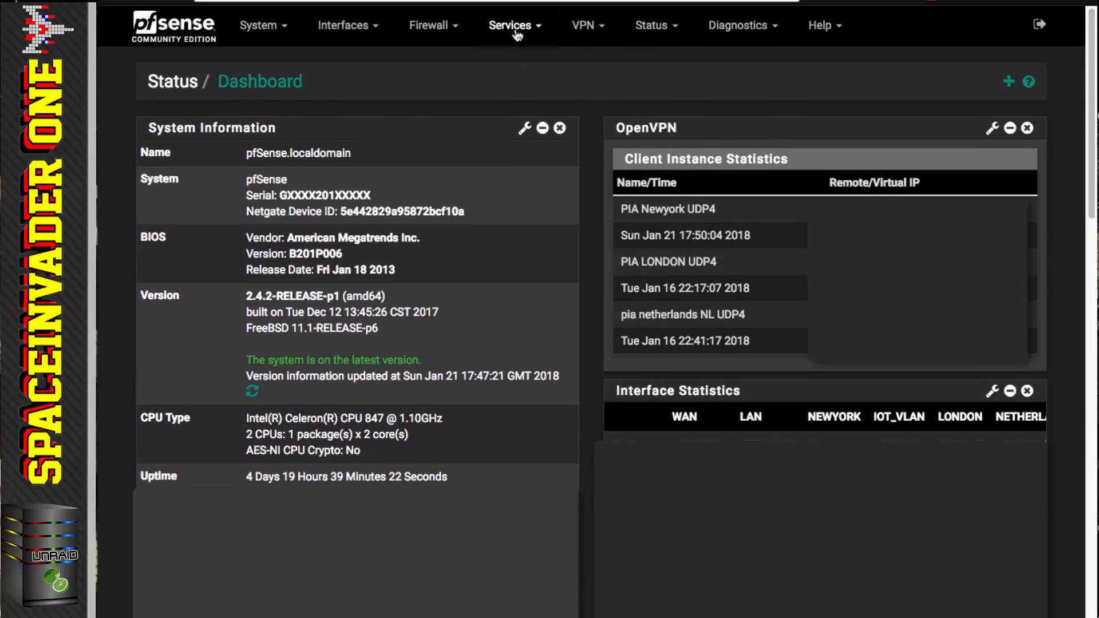
click(517, 35)
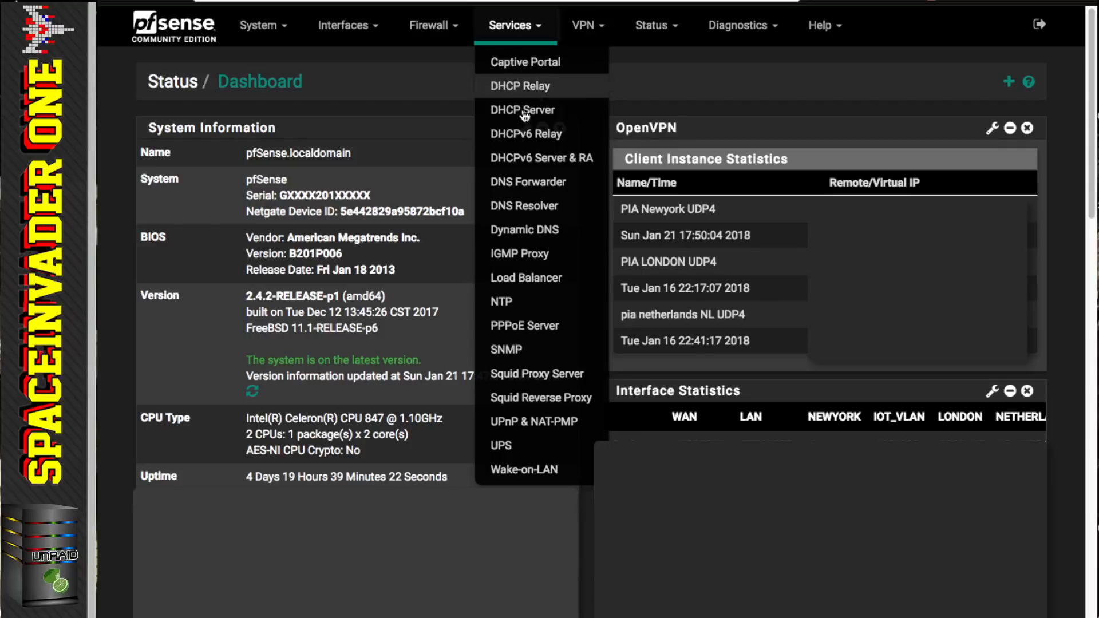
click(531, 212)
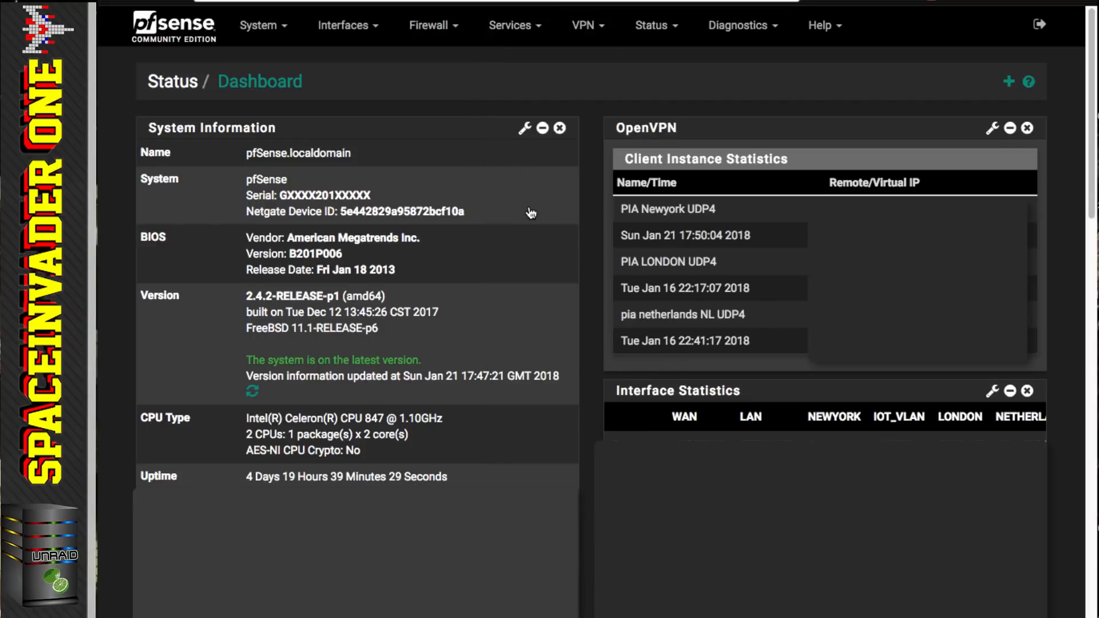
scroll(424, 273, down, 5)
scroll(427, 284, down, 1)
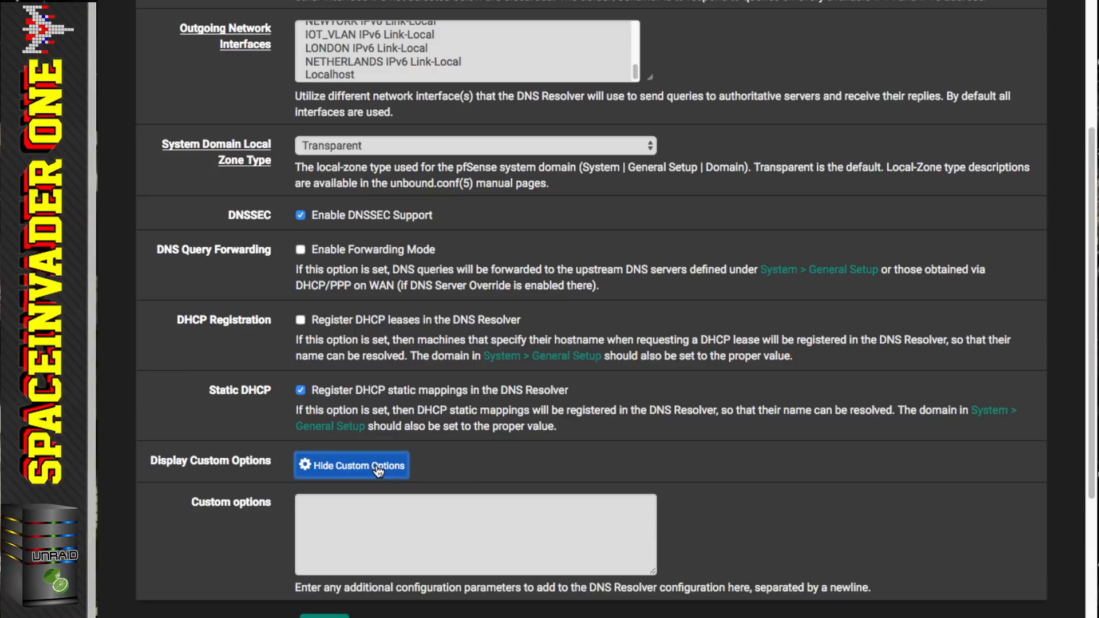
Step: Paste the lines server: private-domain: "unraid.net" into the DNS Resolver's custom options, then save and apply the changes
right_click(303, 502)
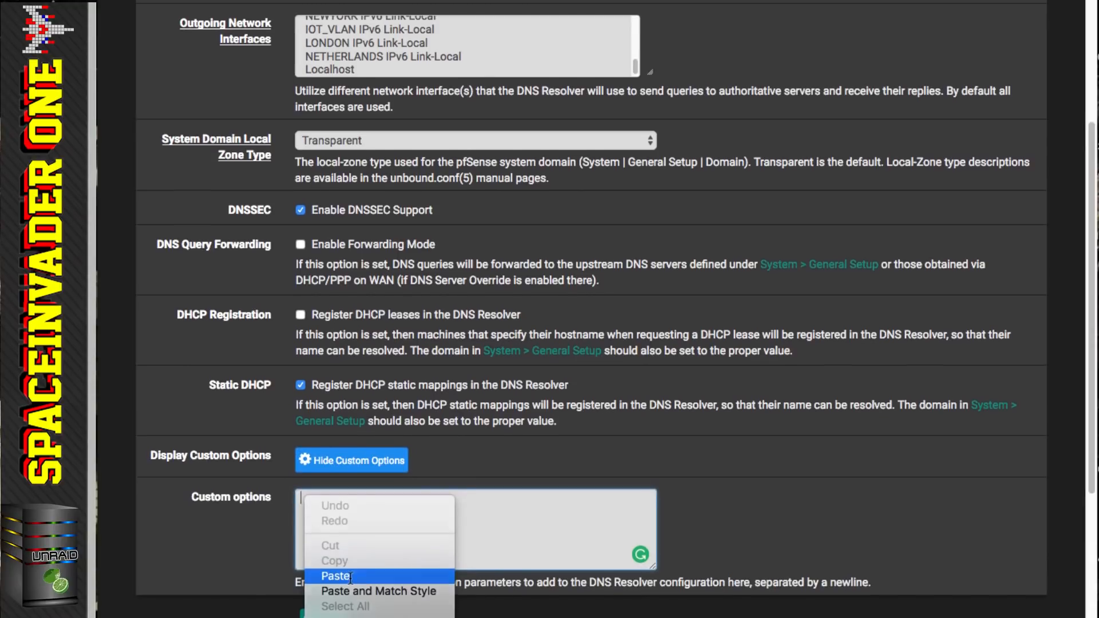
click(350, 582)
click(337, 612)
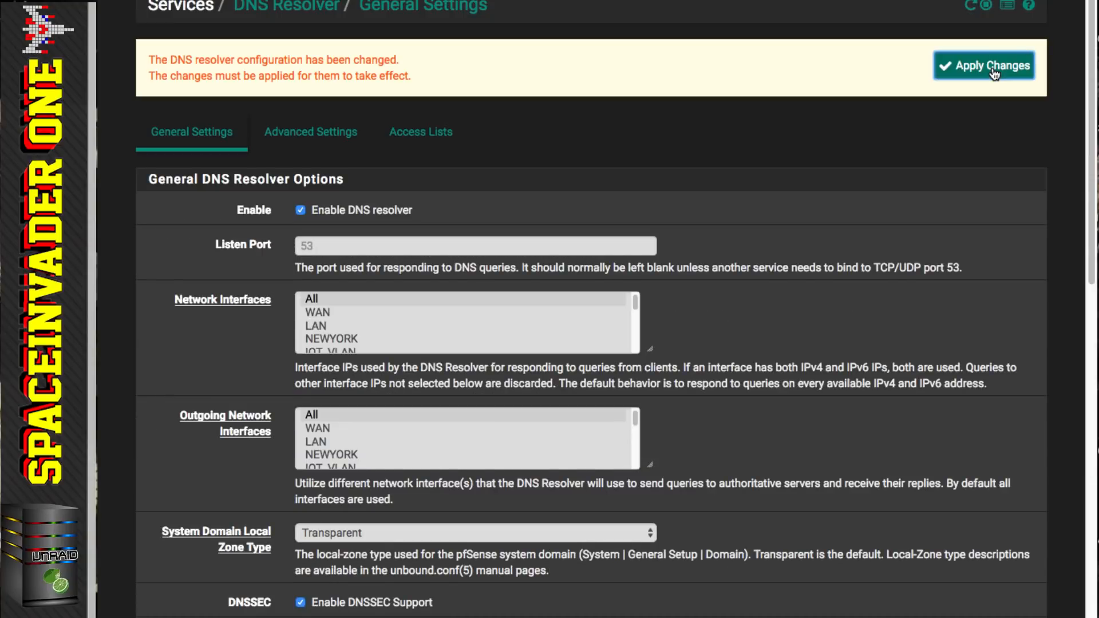
click(993, 70)
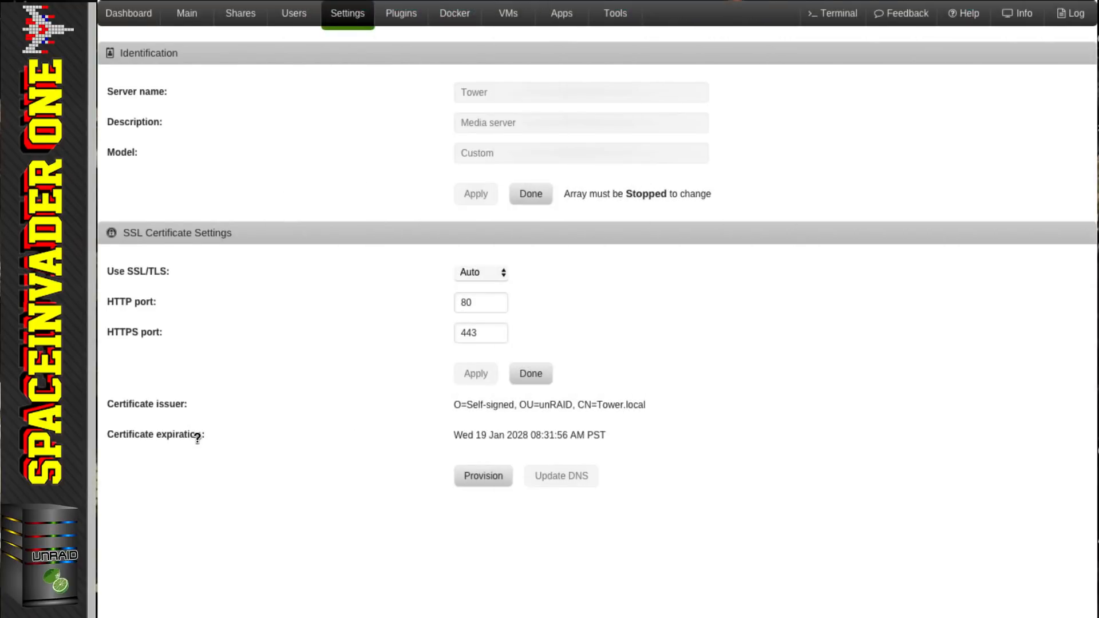
Step: Switch back to unRAID, examine the certificate help's pfSense custom option lines for DNS rebinding protection, and hide the help
scroll(201, 435, down, 2)
click(197, 385)
scroll(240, 401, down, 5)
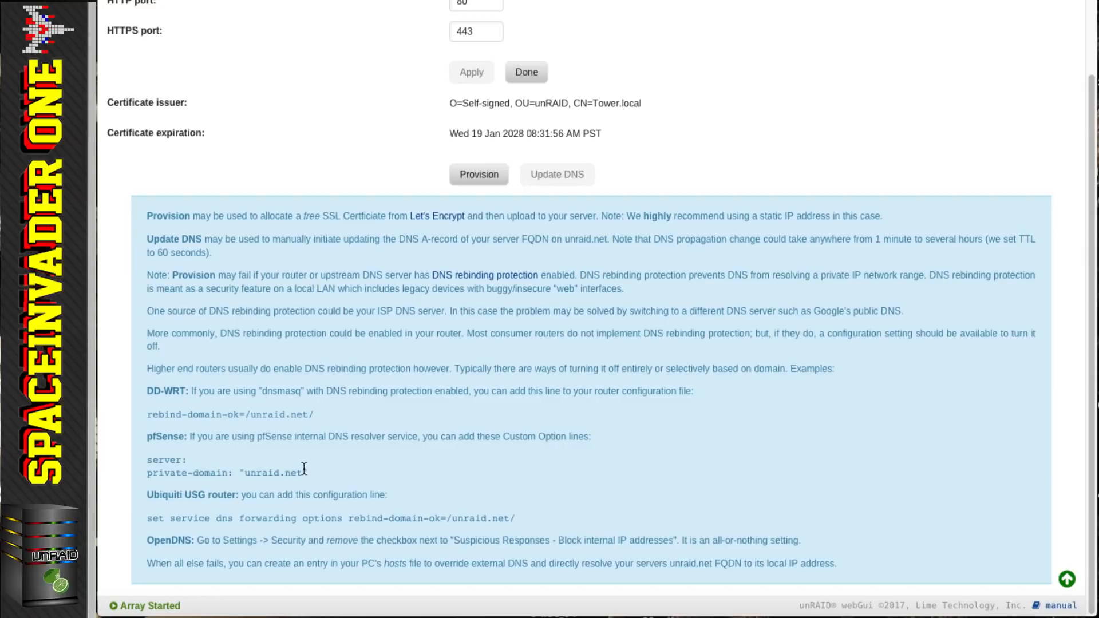
drag(309, 473, 148, 434)
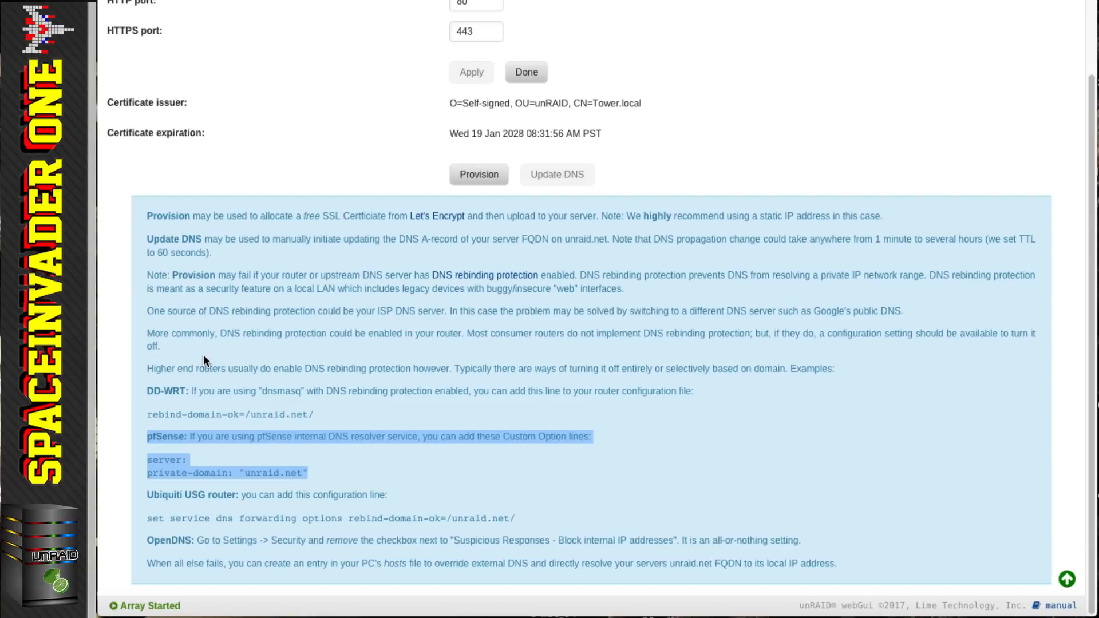
click(261, 168)
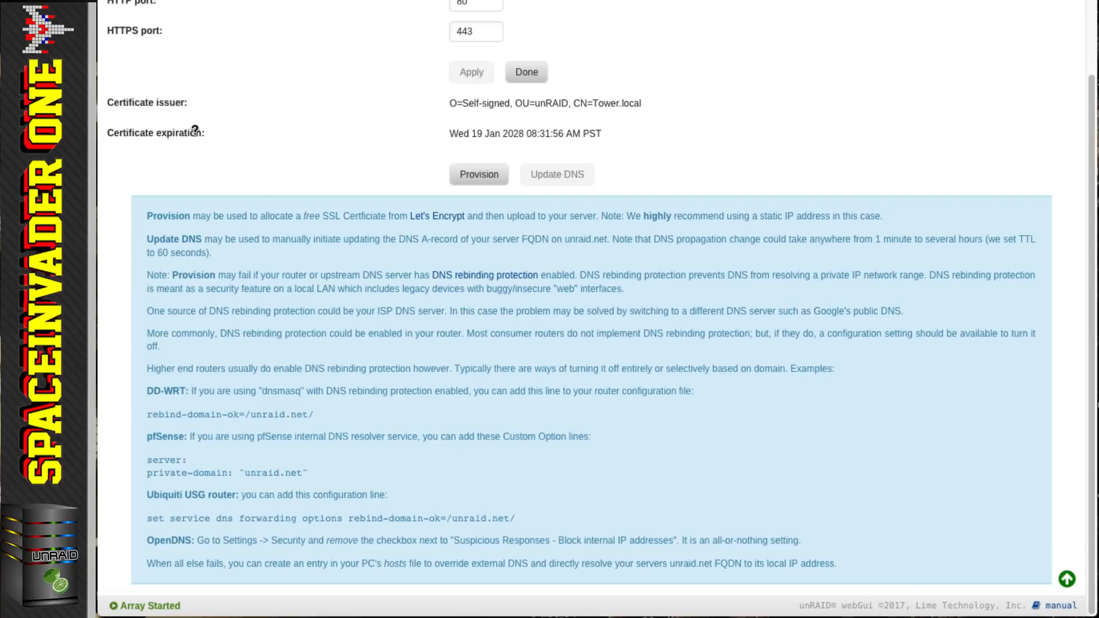
click(195, 131)
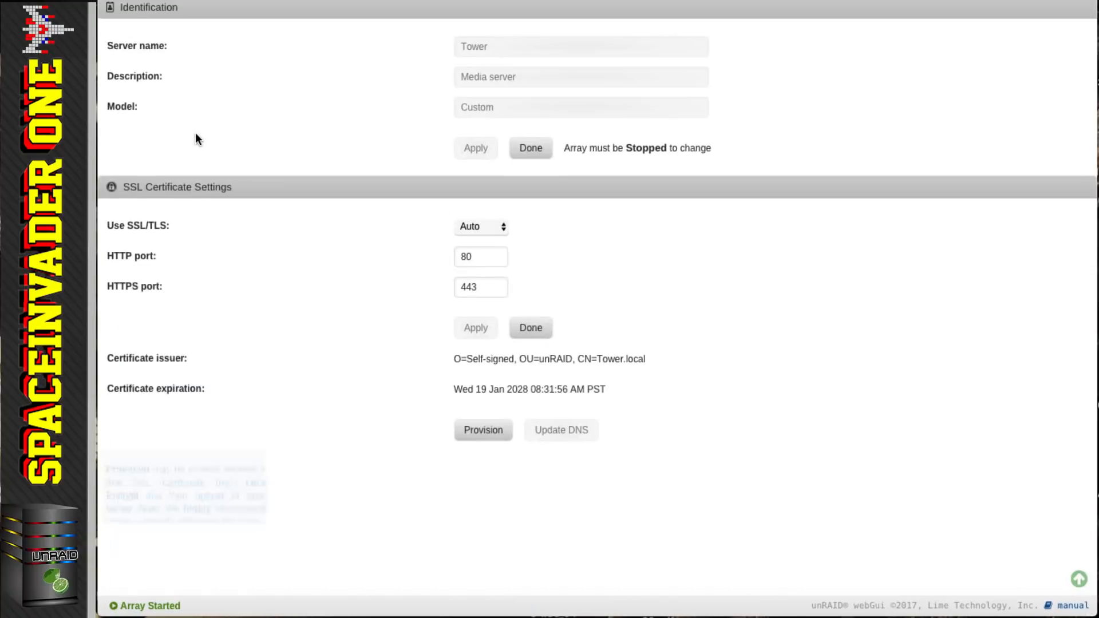
Step: Provision the server's Let's Encrypt SSL certificate, inspect the page's secure address, and return to the settings overview
click(482, 434)
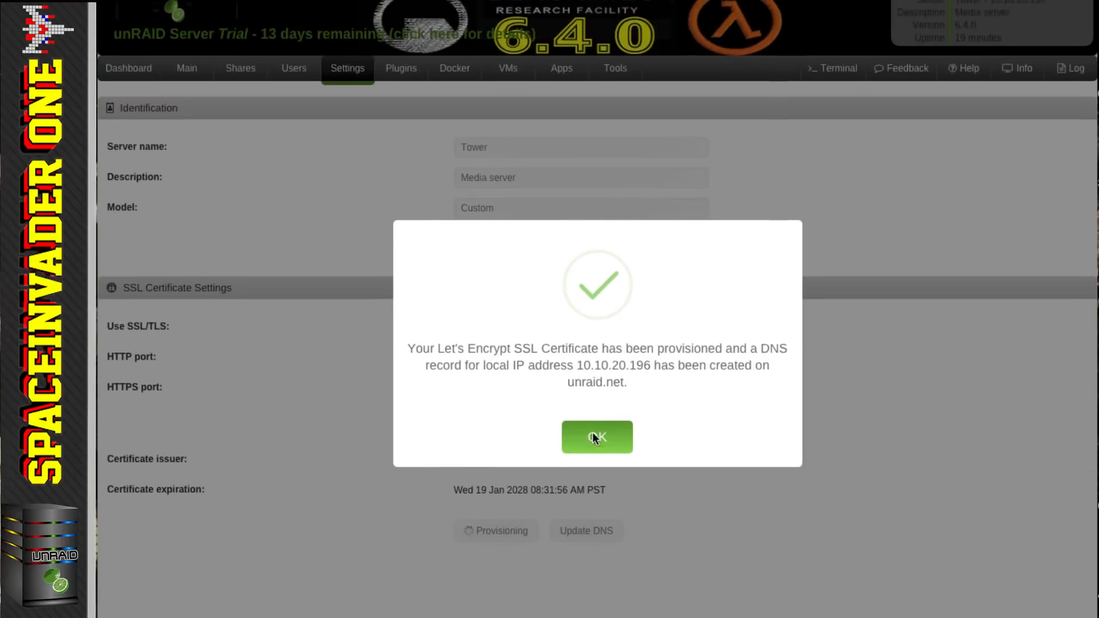
click(597, 336)
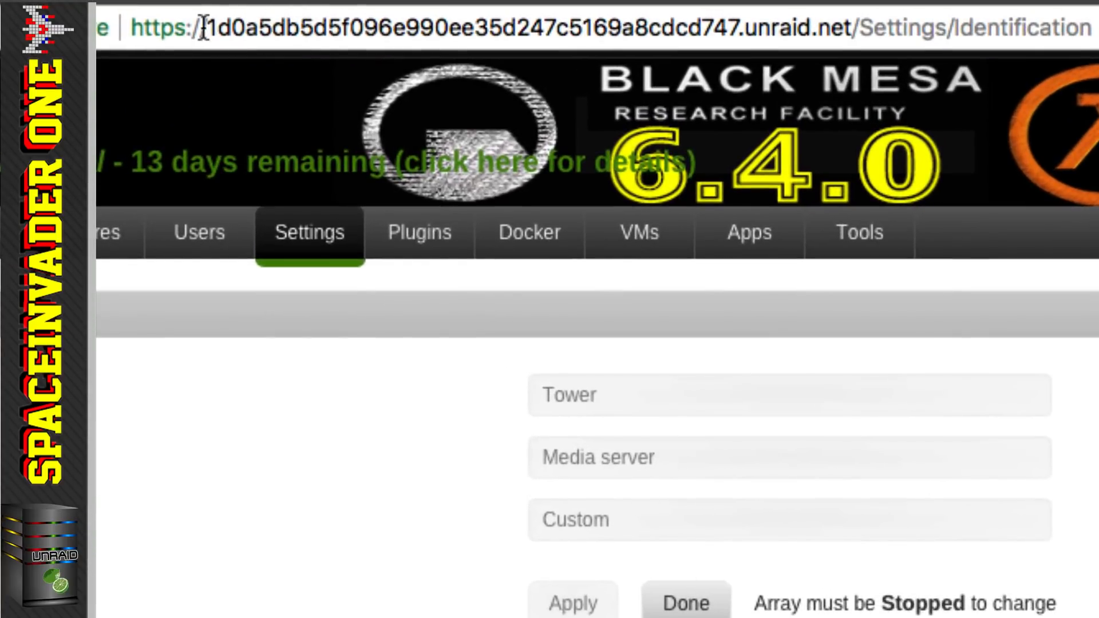
drag(132, 23, 916, 66)
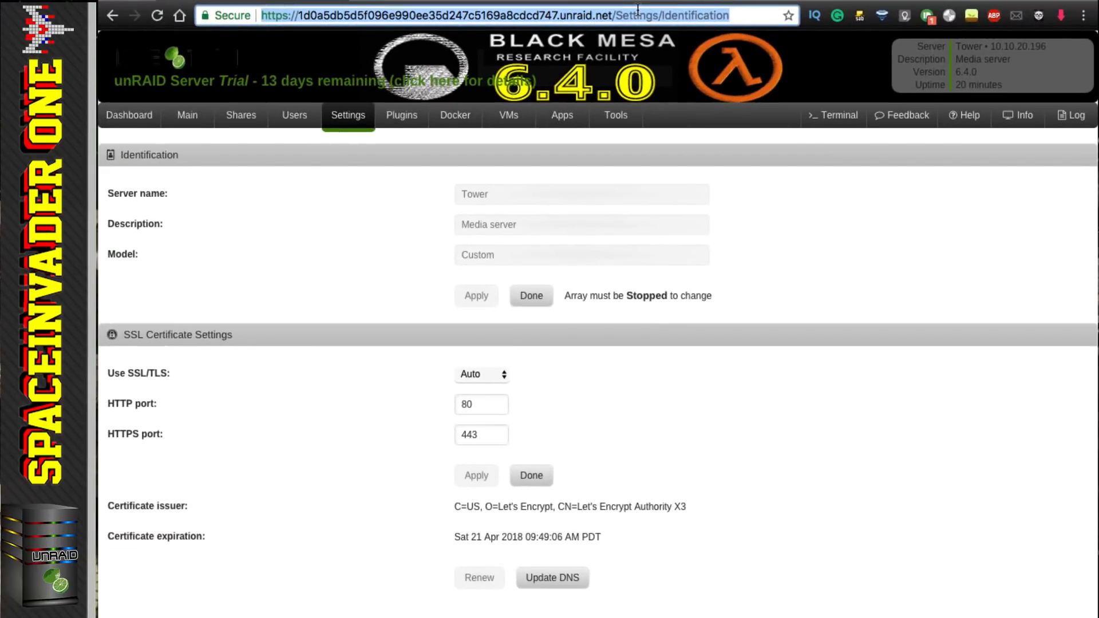
click(531, 295)
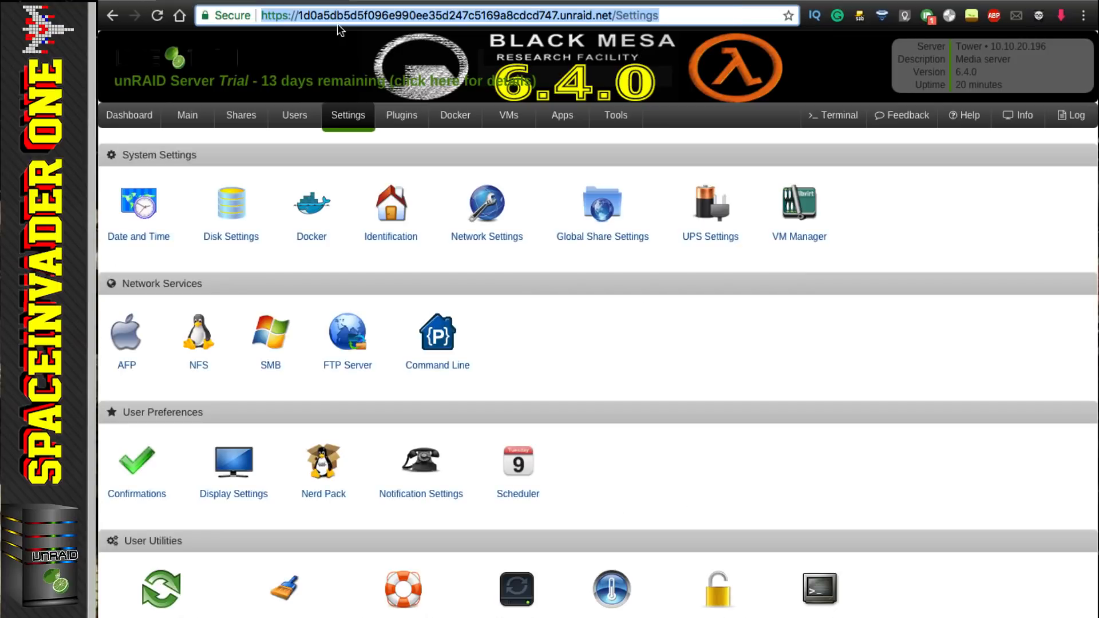
Step: Load the server's web interface from its local IP address, 10.10.20.196
key(ctrl+l)
text(10.10.20.196)
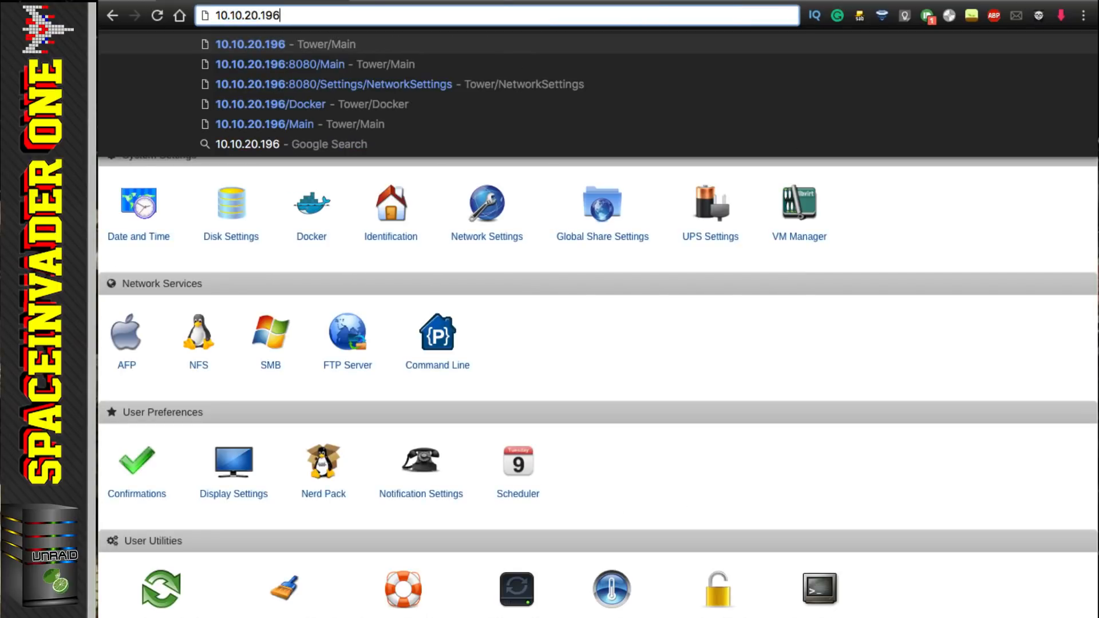
key(Return)
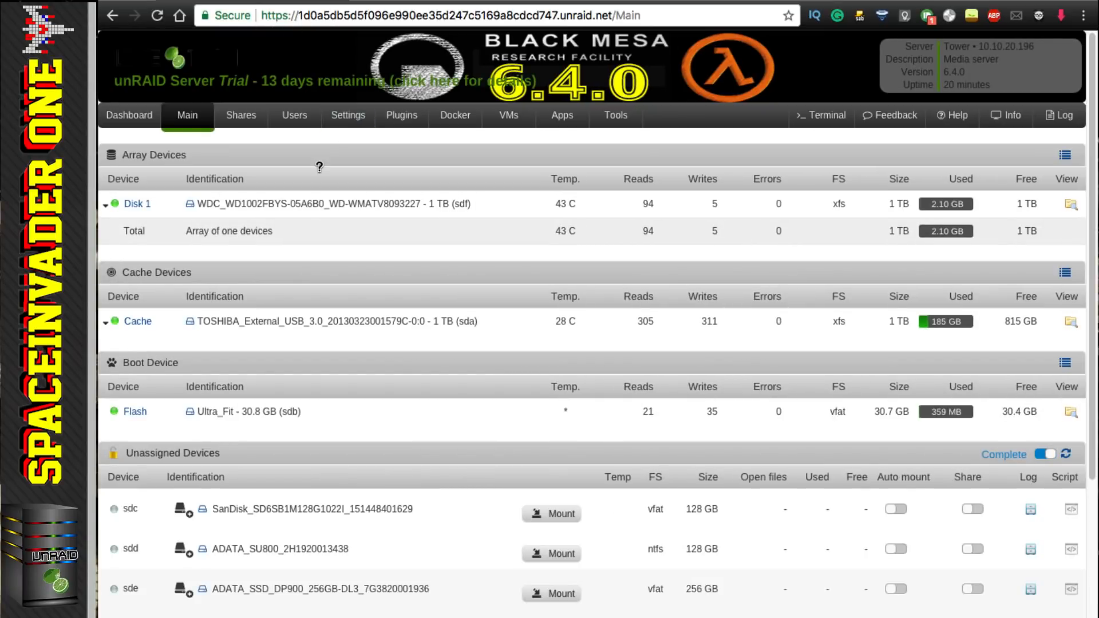
Step: Stop the array and assign the 1 TB TOSHIBA External USB 3.0 drive (sdg) to the Disk 2 slot
scroll(252, 334, down, 1)
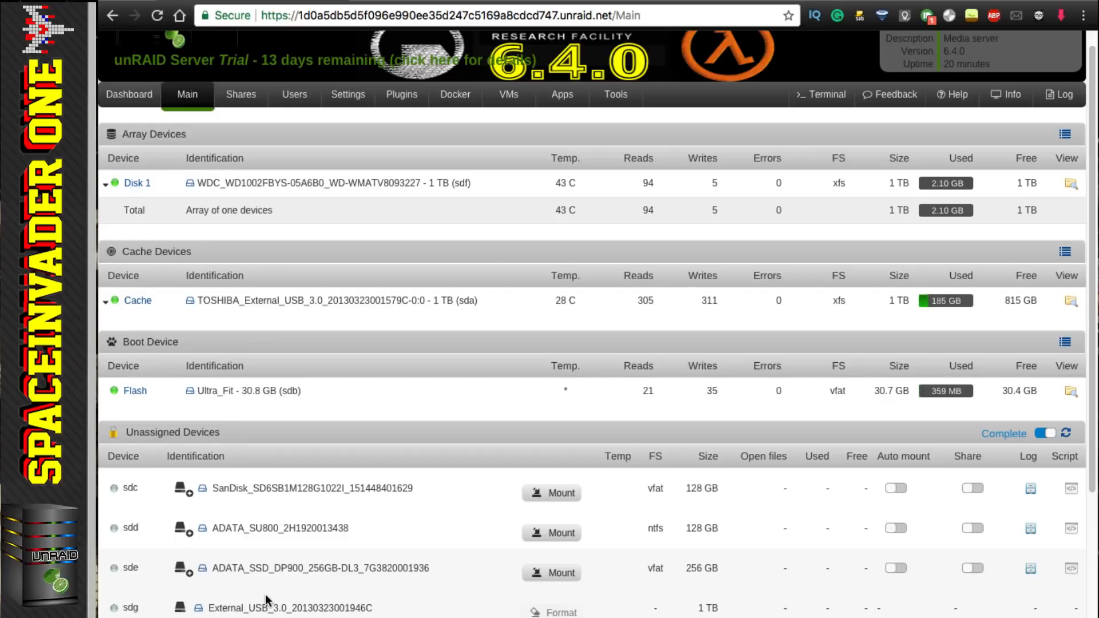
scroll(266, 601, down, 6)
scroll(266, 601, down, 1)
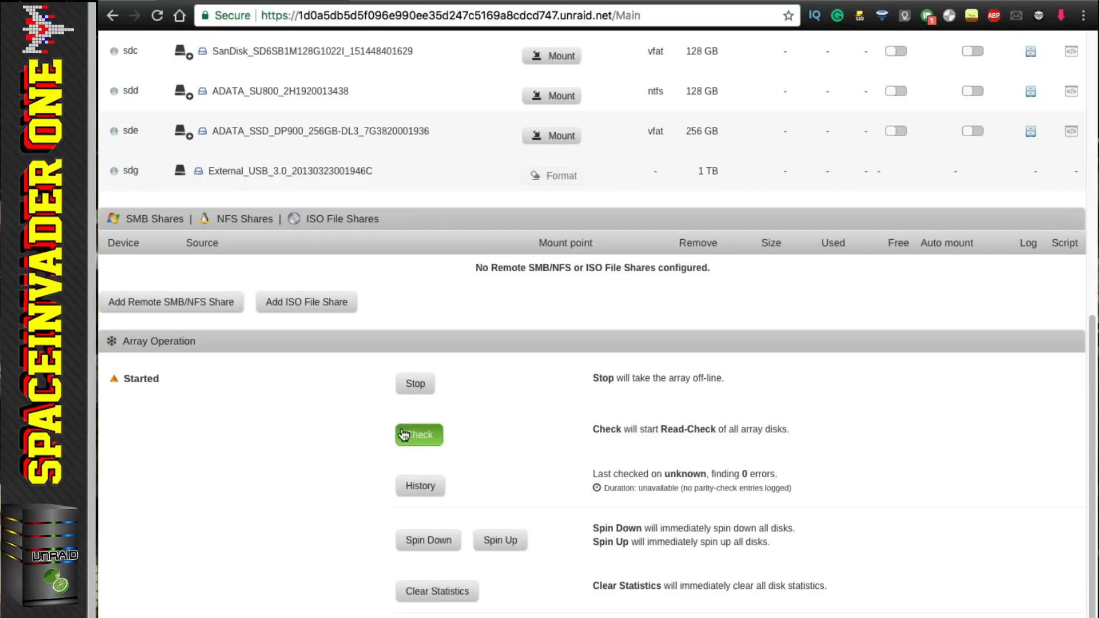
click(418, 387)
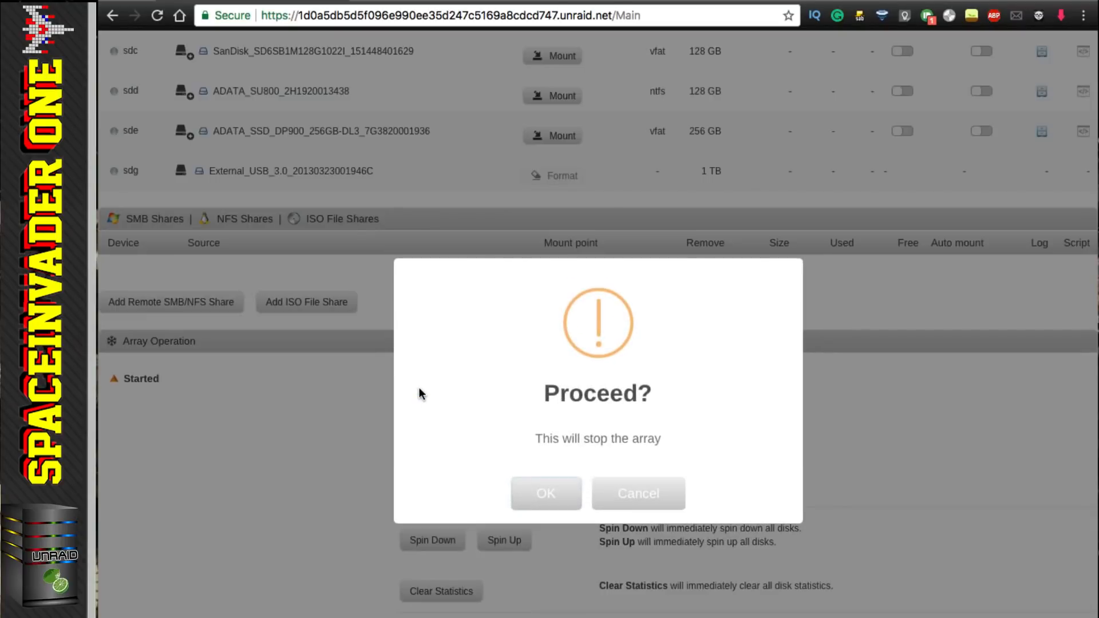
click(538, 492)
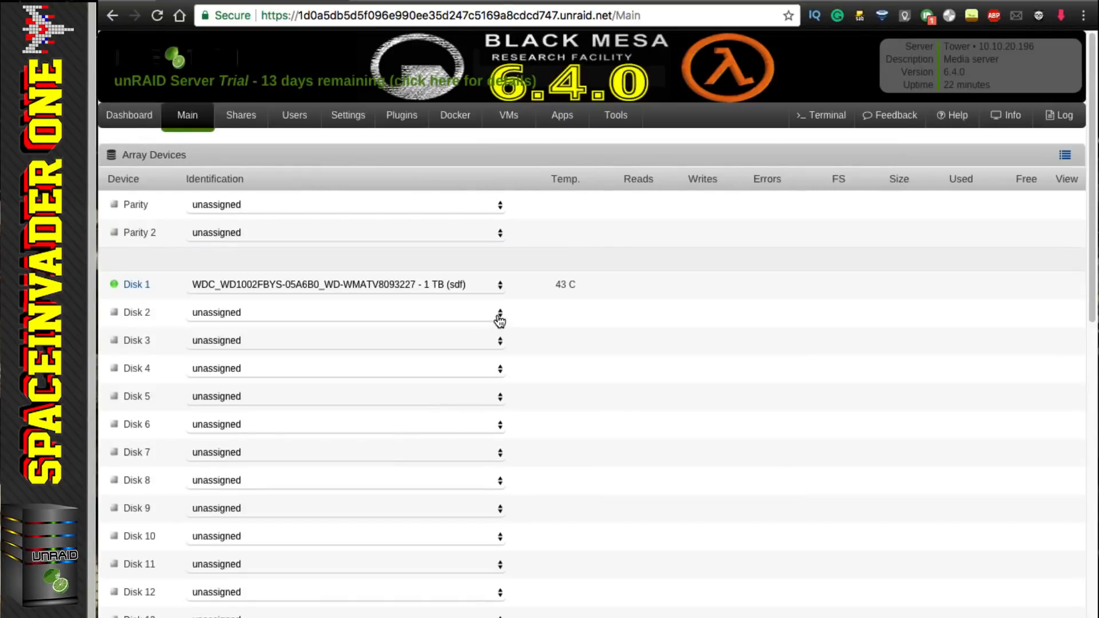
click(498, 314)
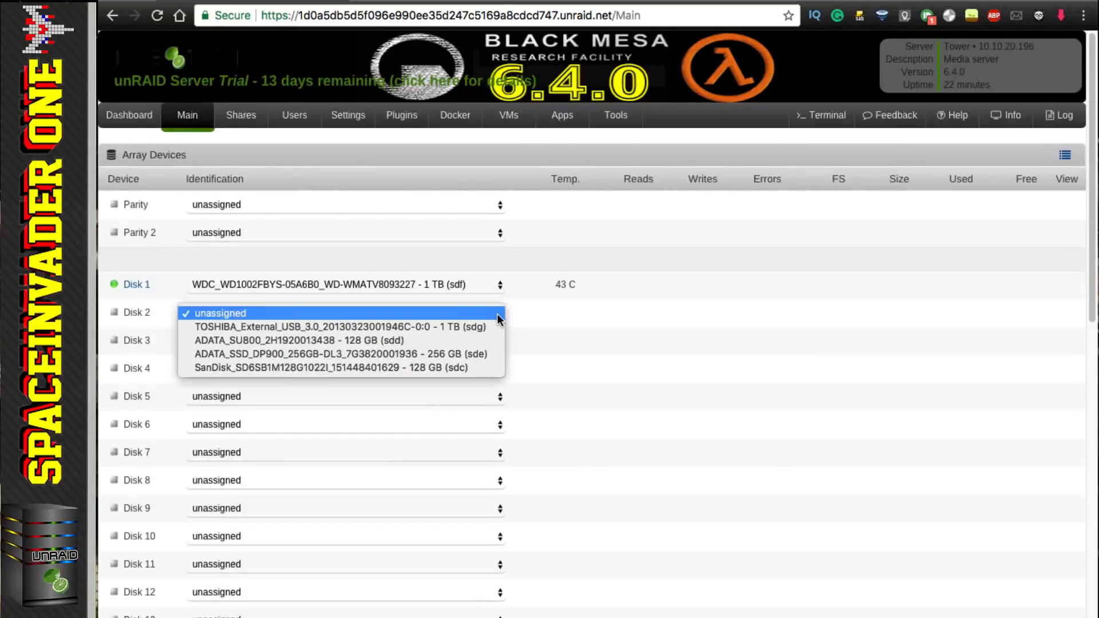
click(356, 327)
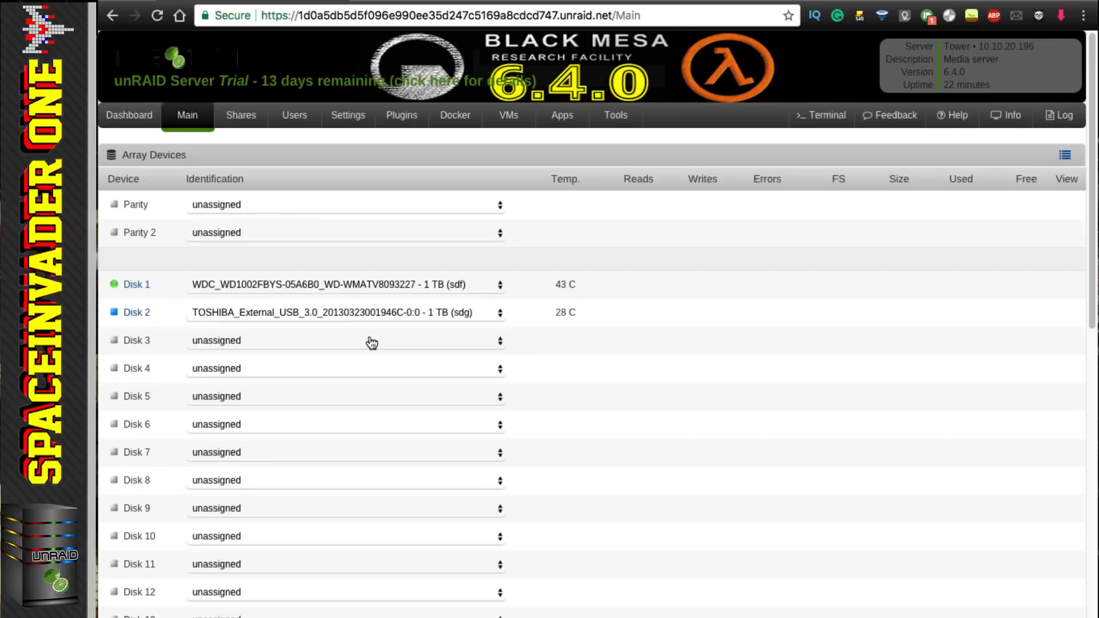
Step: Keep Passphrase as the encryption input, enter and retype the encryption passphrase, and start the array
scroll(369, 335, down, 15)
scroll(369, 336, down, 6)
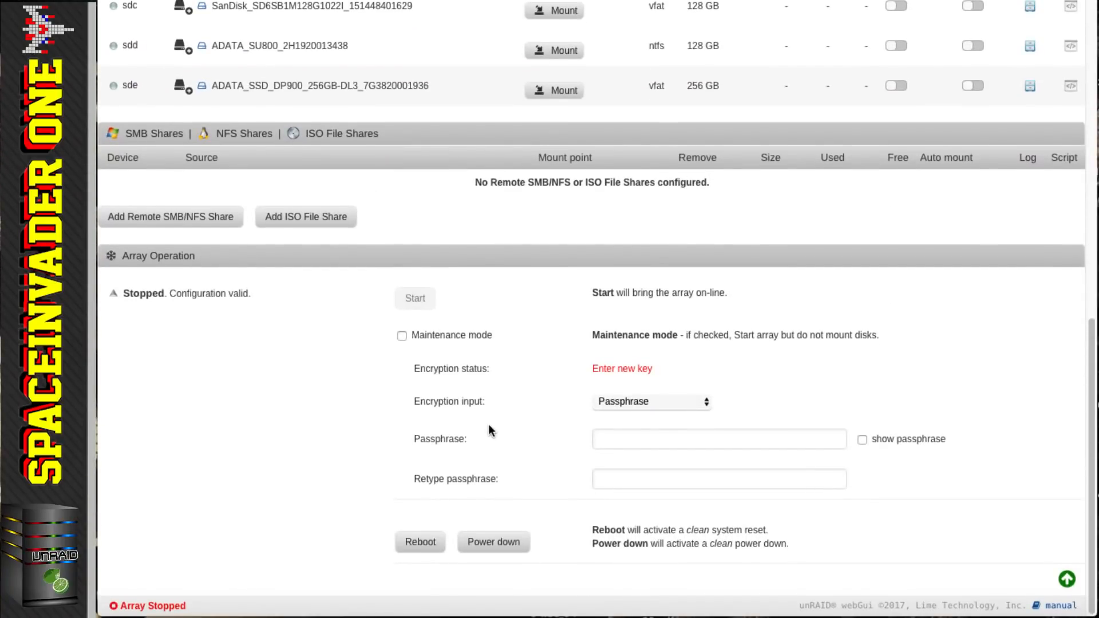
click(652, 402)
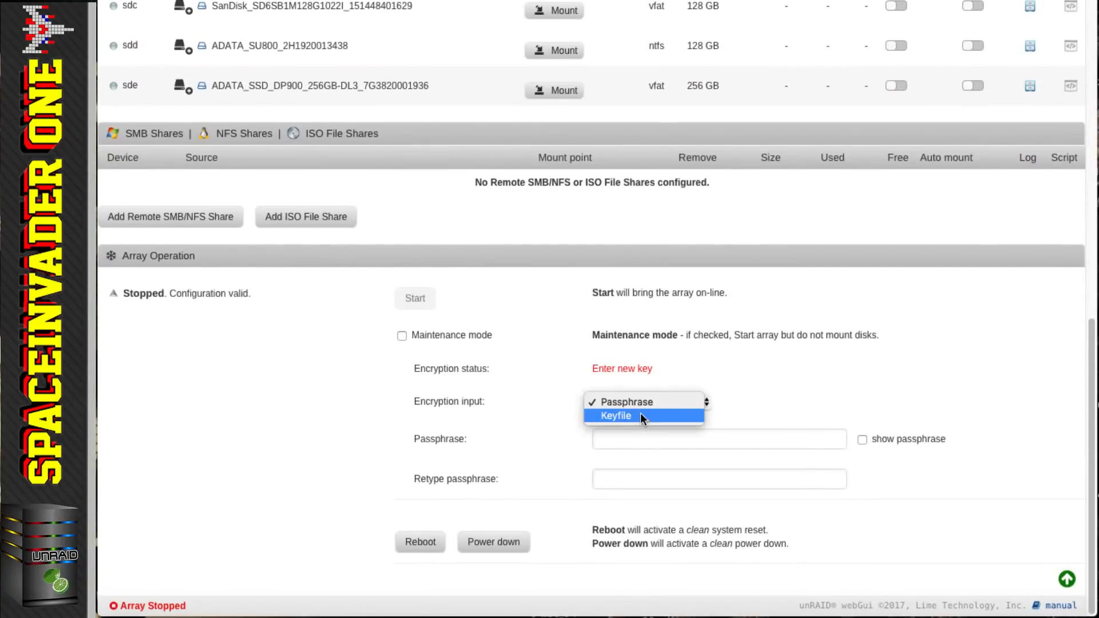
click(640, 403)
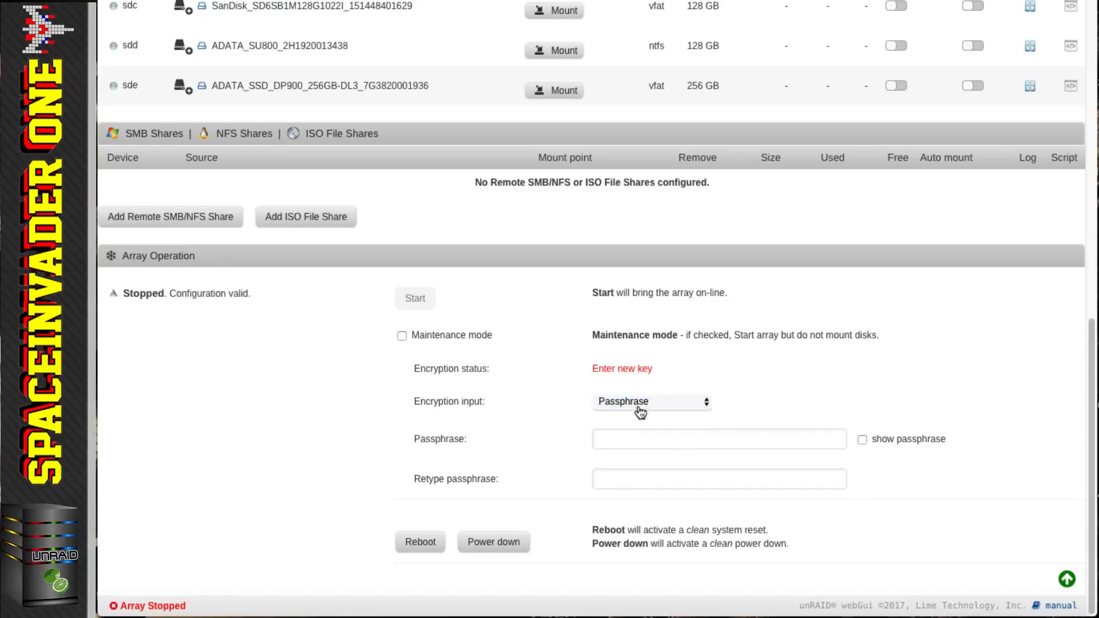
click(623, 439)
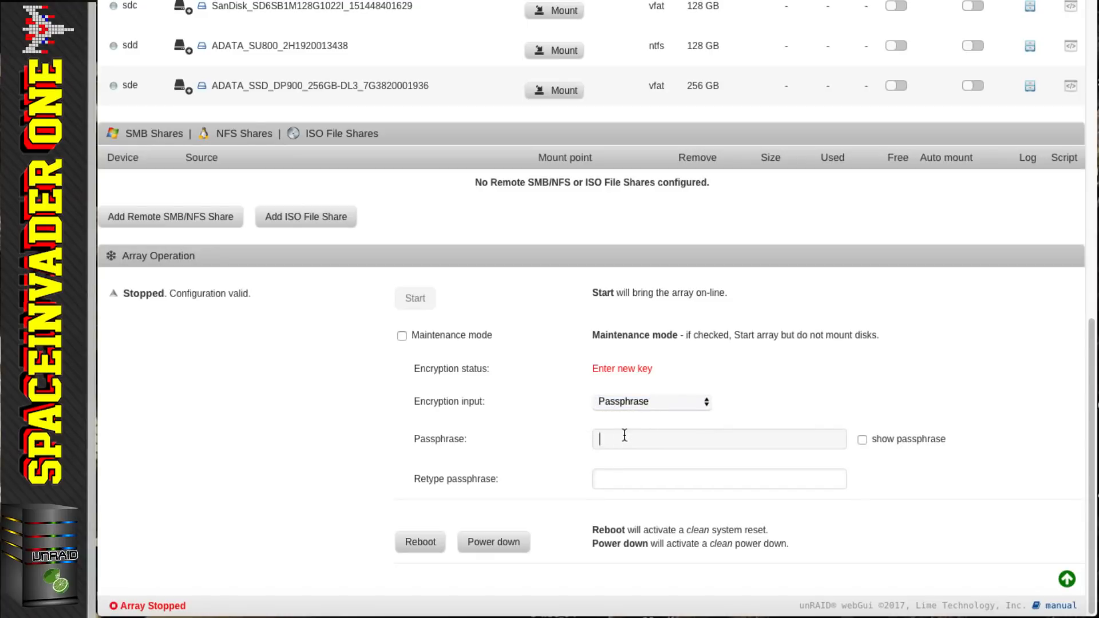
text(••••••••••••)
key(Tab)
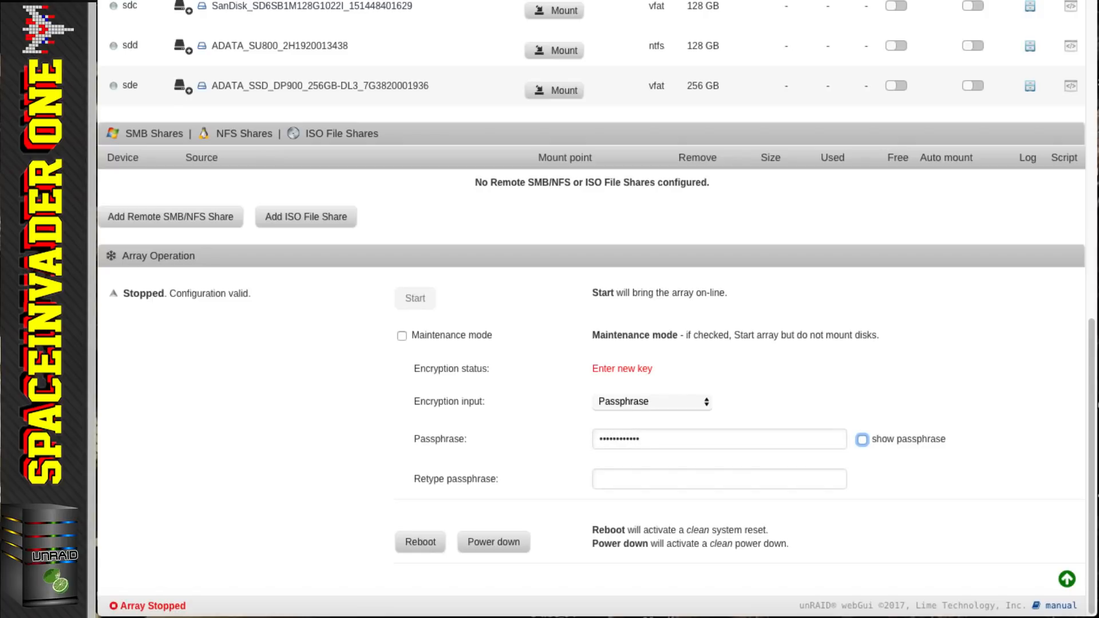
key(Tab)
text(••••••••••••)
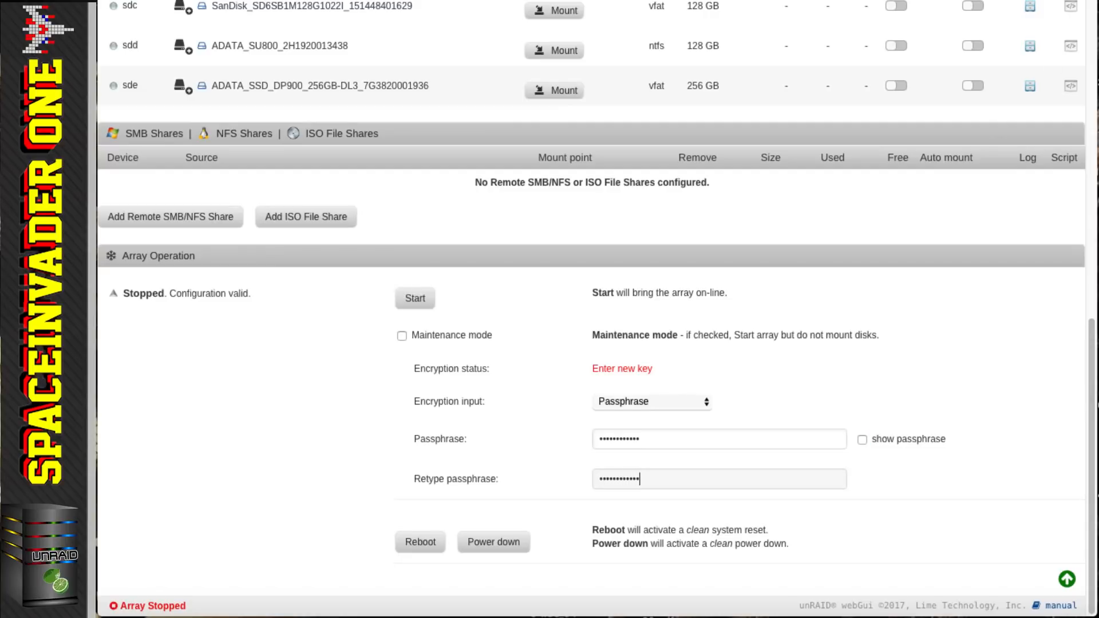
click(418, 304)
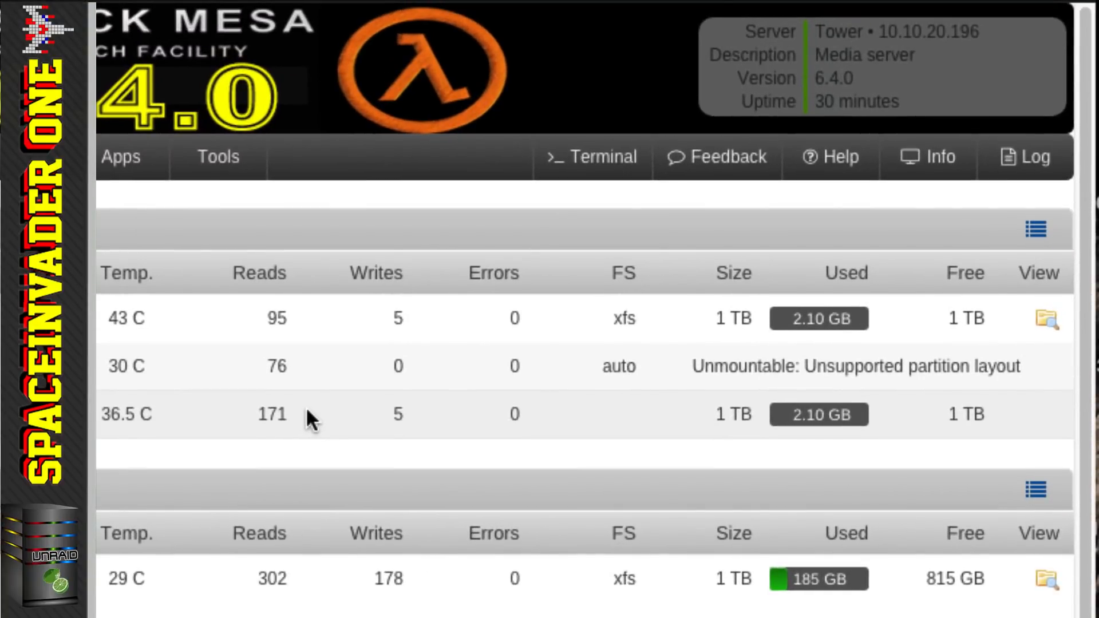
Step: Check the Disk 2 mount status, then authorize and run the format of the unmountable Disk 2 (sdg)
drag(693, 366, 1016, 367)
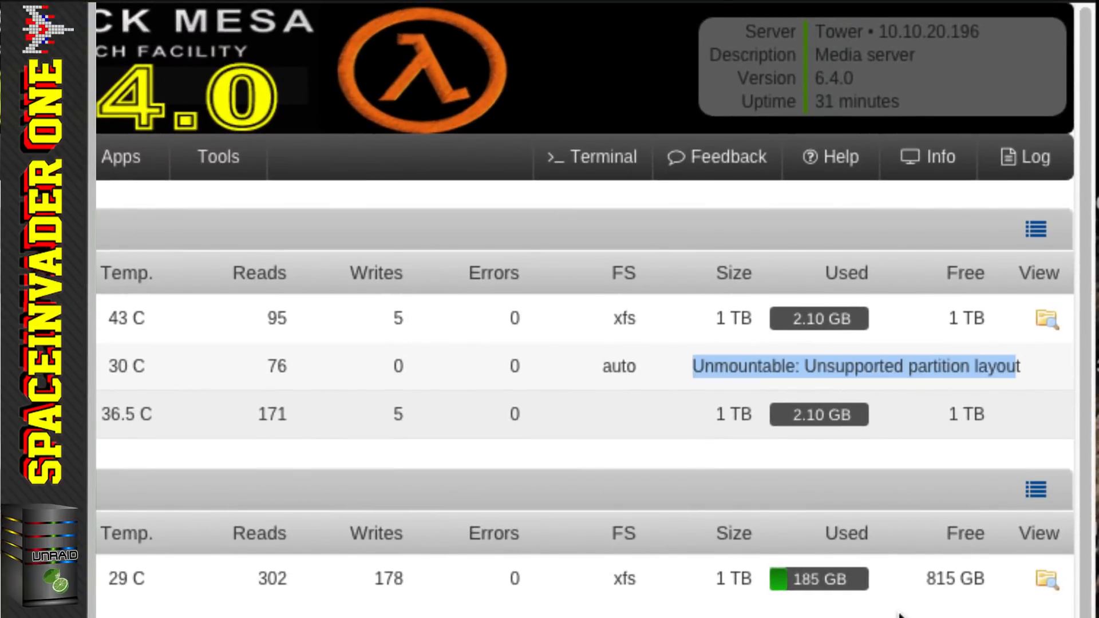
click(900, 617)
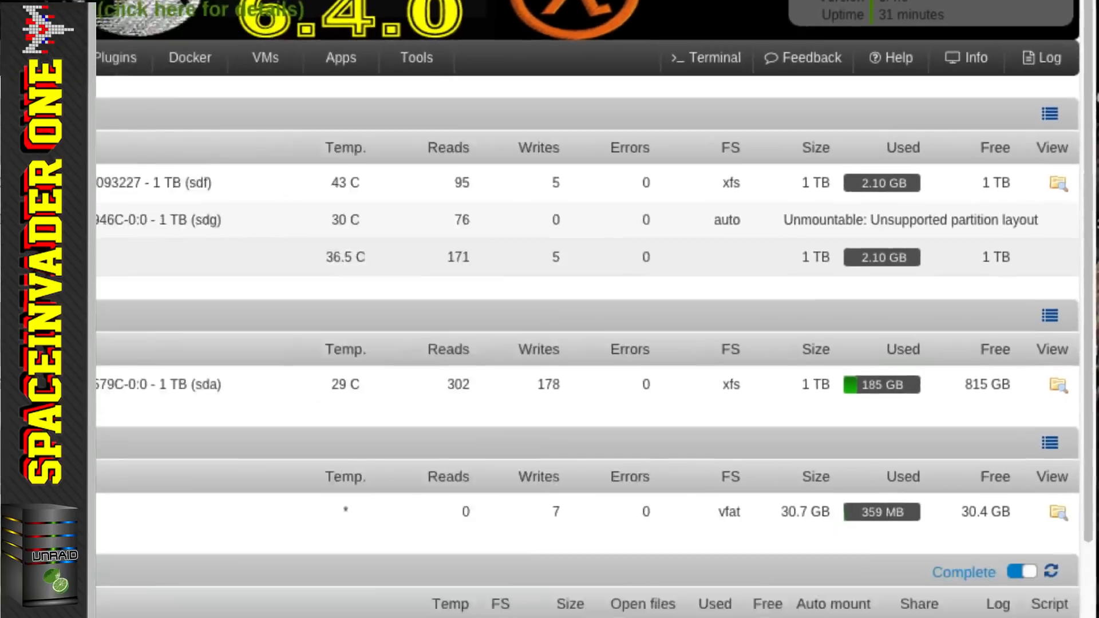
scroll(767, 404, down, 8)
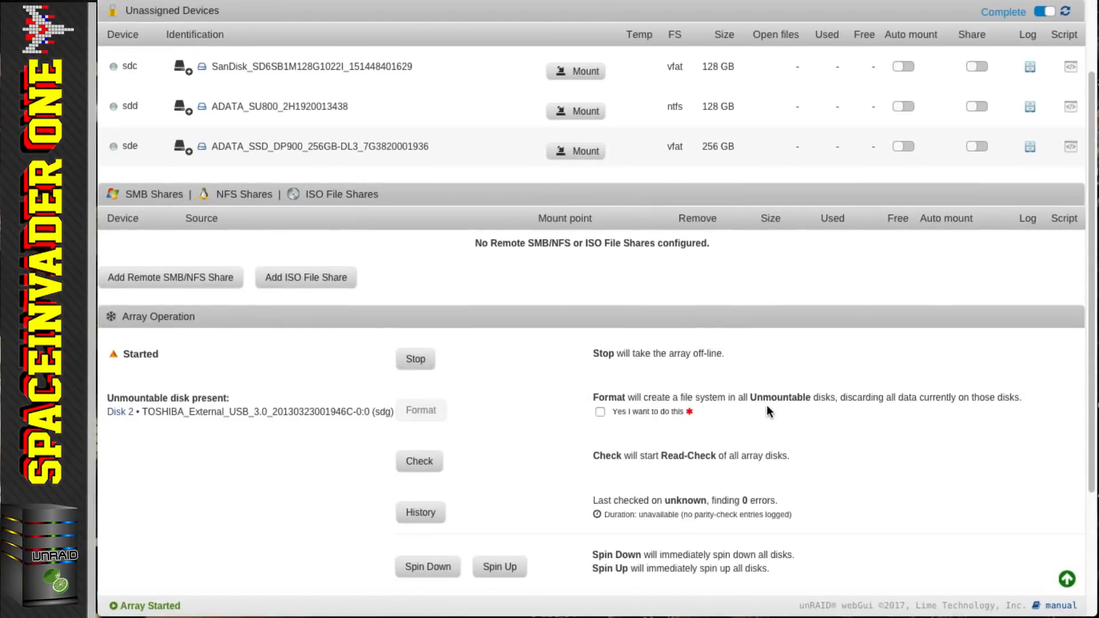
click(600, 407)
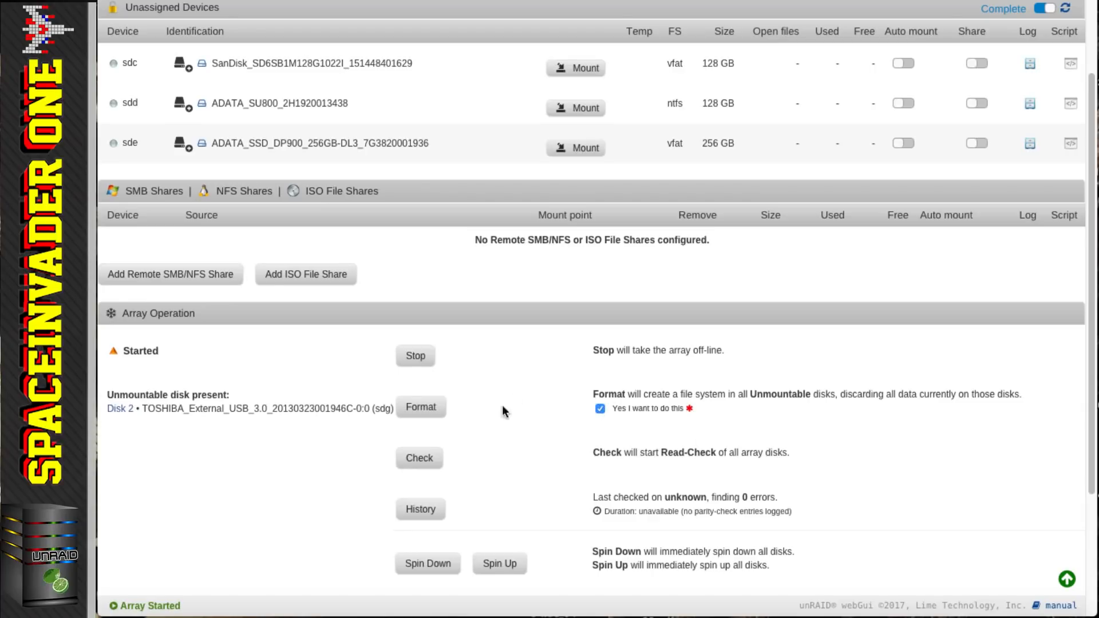
click(421, 405)
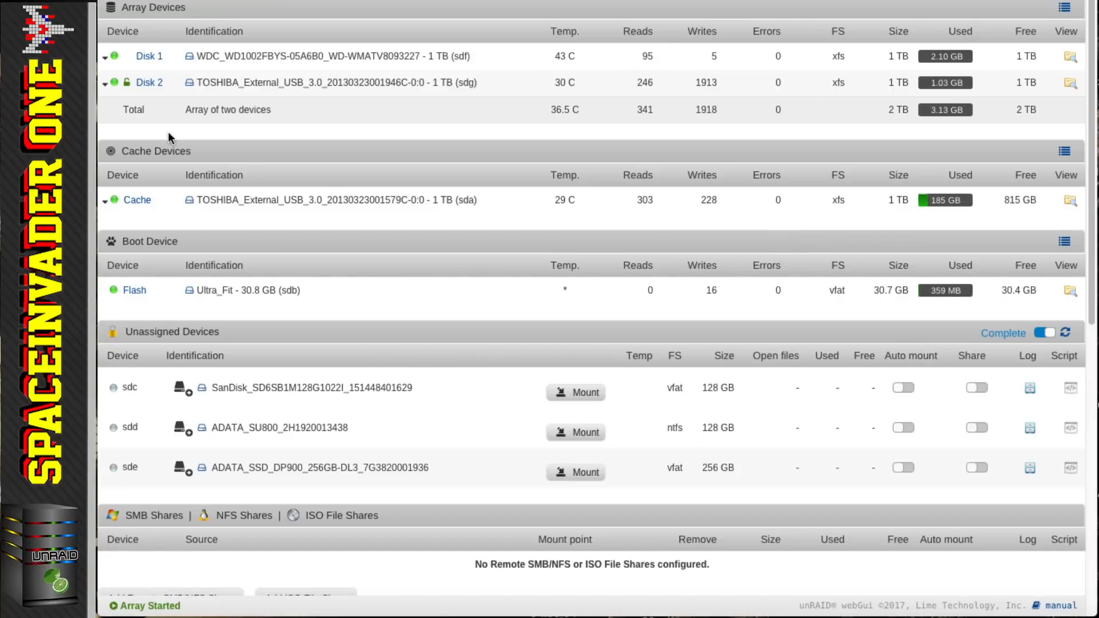
Step: Inspect Disk 2's encryption status and browse its contents, closing the listing to return to the array devices overview
mouse_move(127, 83)
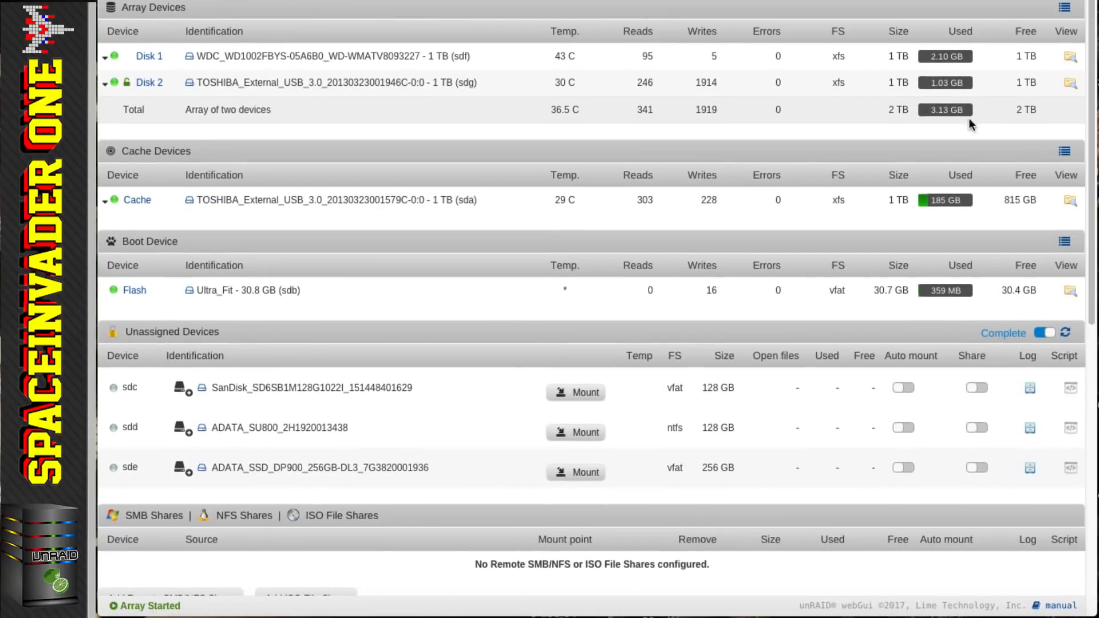
click(1070, 83)
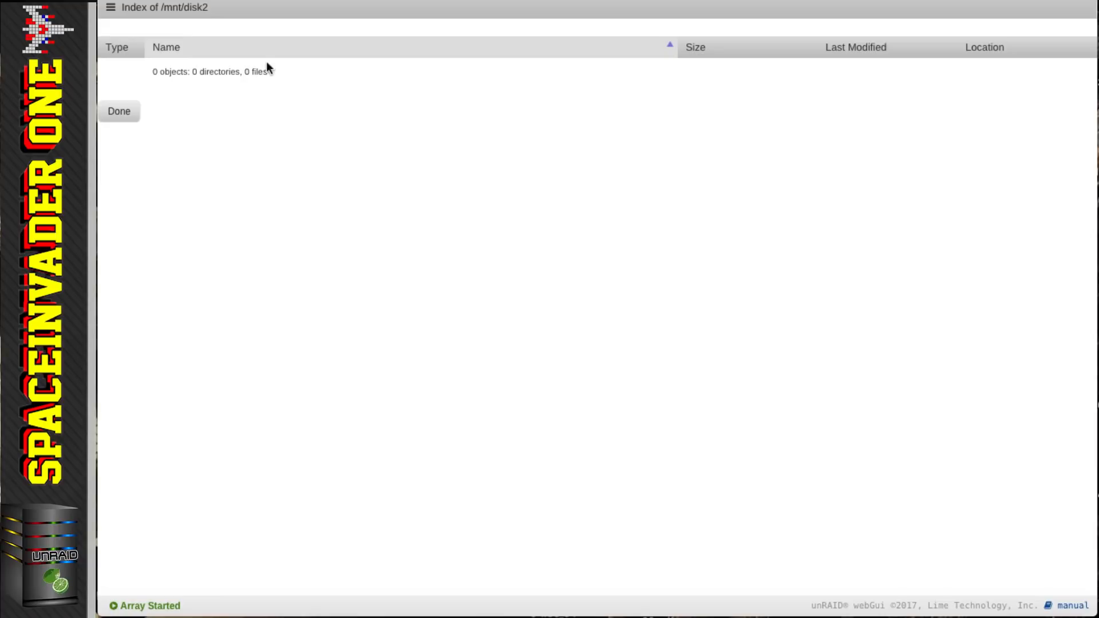
click(119, 111)
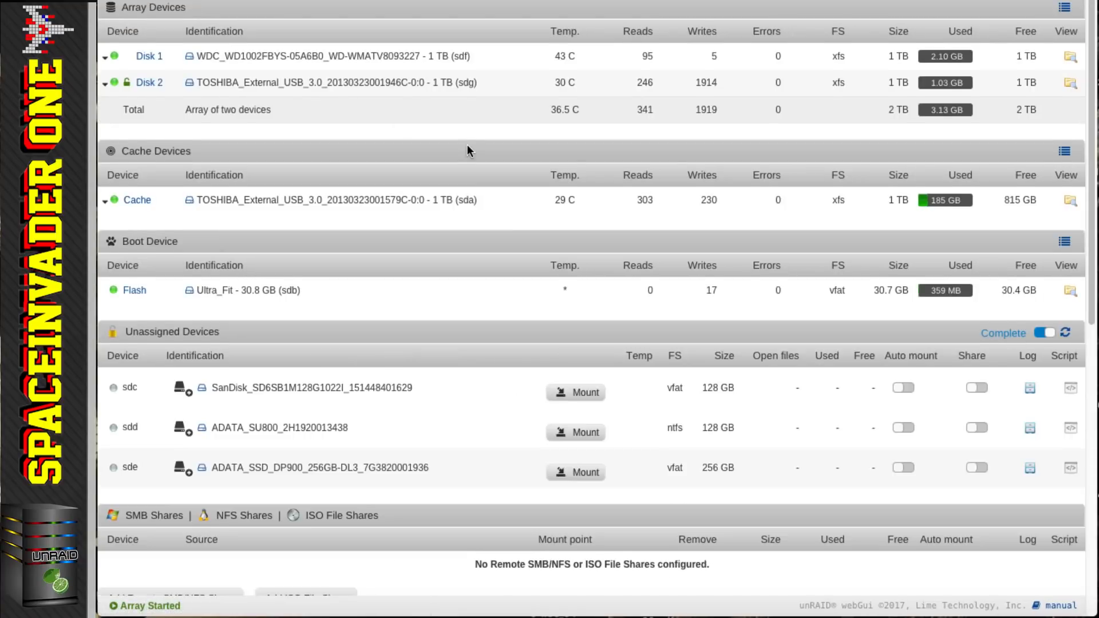